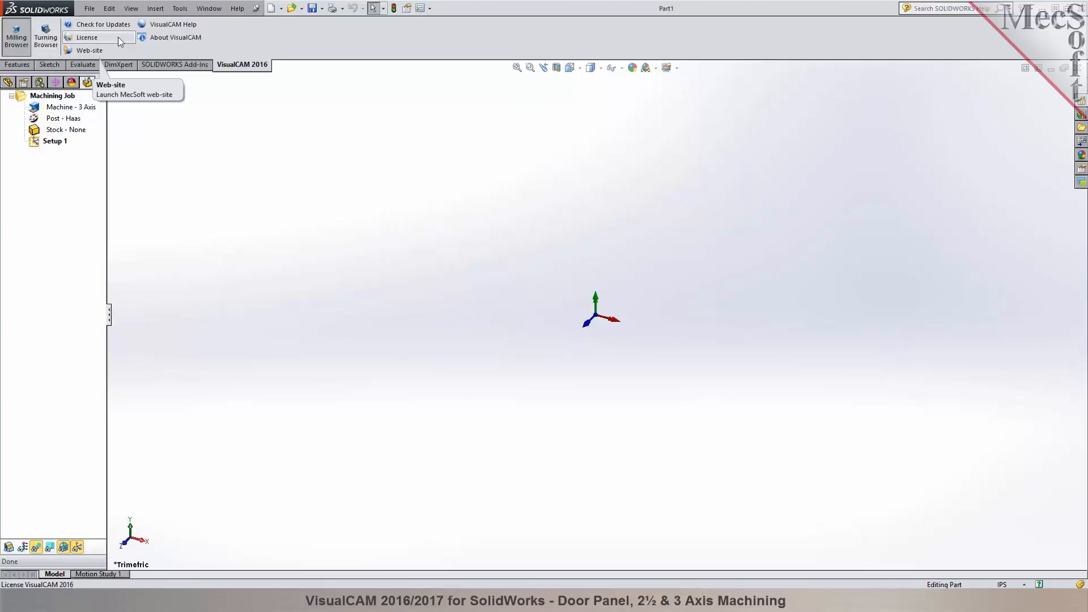
- Review the VisualCAM 2016 module options and the part's feature tree, returning to the machining job tree
left_click(179, 10)
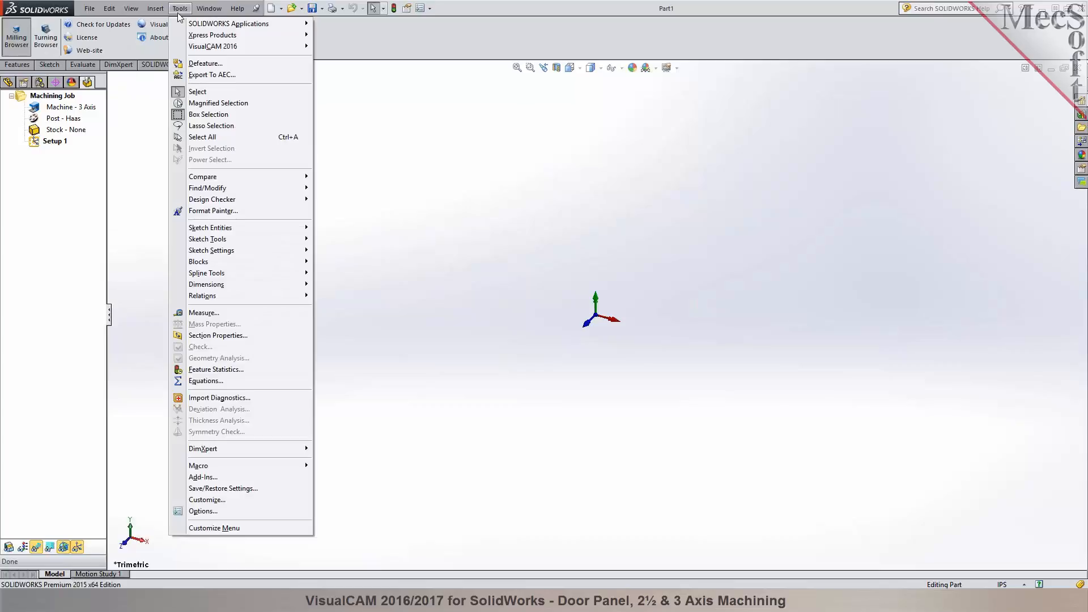
mouse_move(195, 49)
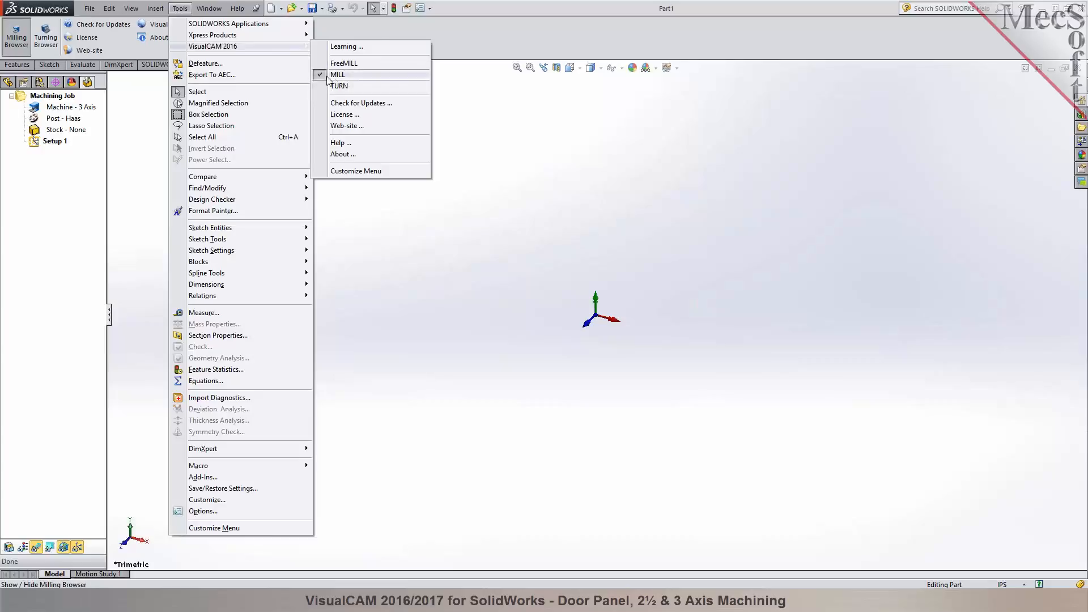
left_click(504, 61)
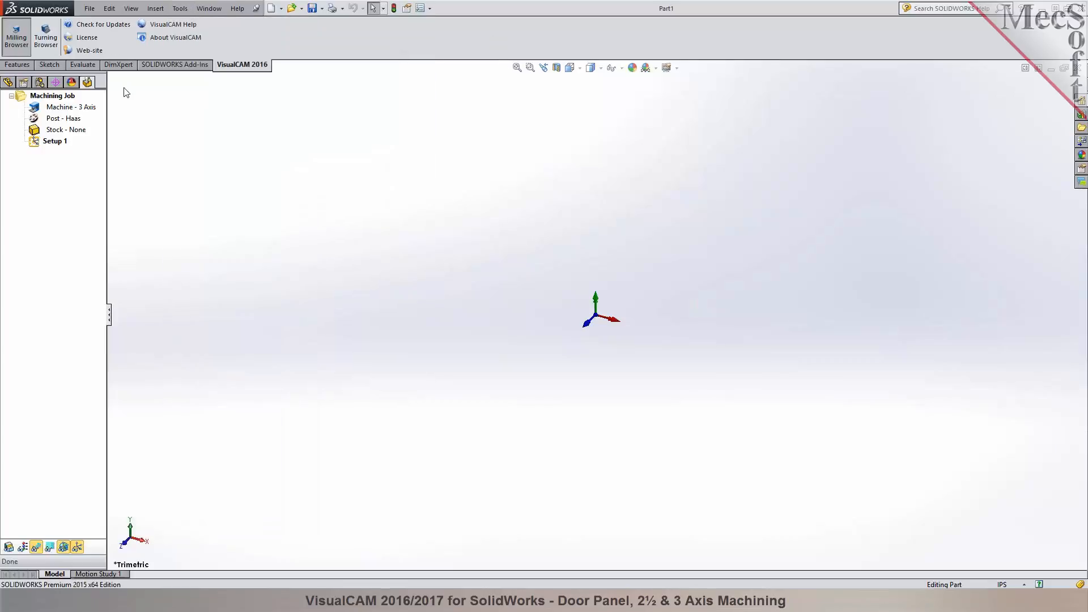
left_click(7, 83)
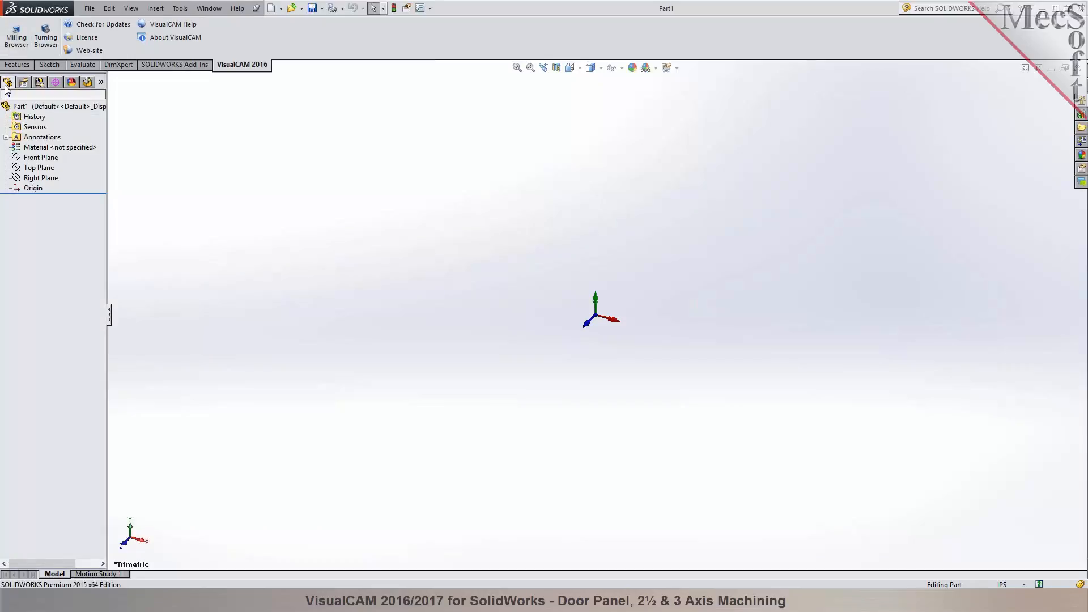
left_click(87, 83)
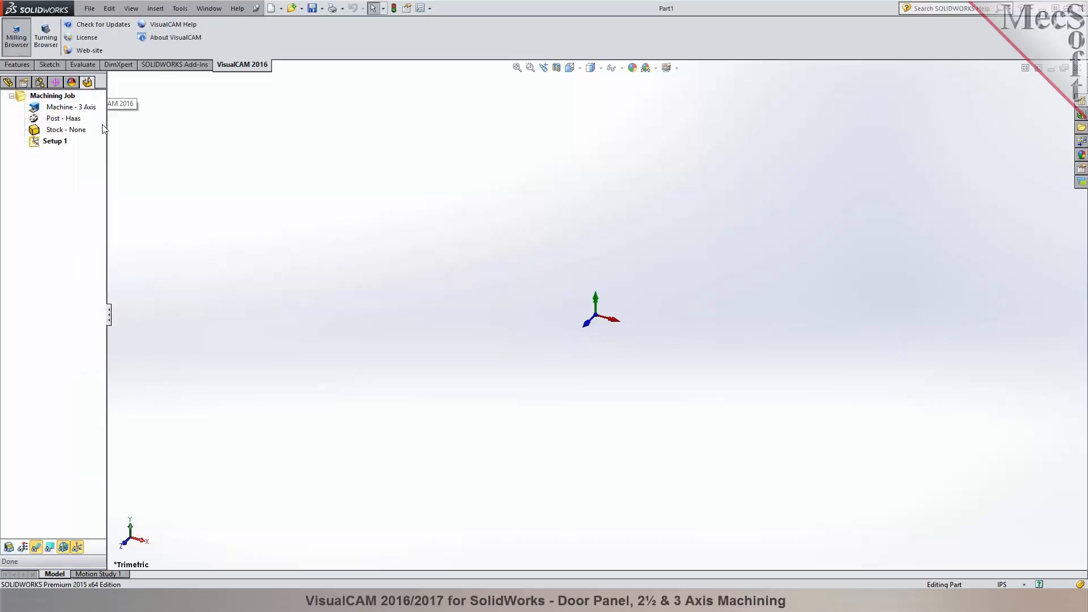
- Widen the milling browser until its machining commands appear, show the machining objects browser, and enlarge the job tree area
left_click_drag(110, 125, 244, 133)
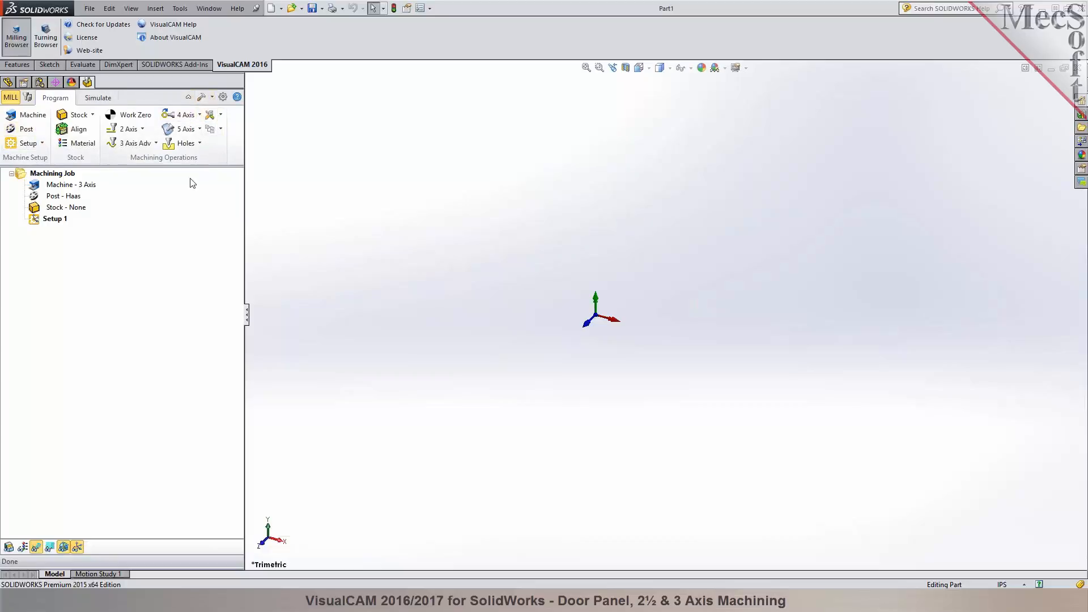
left_click(30, 101)
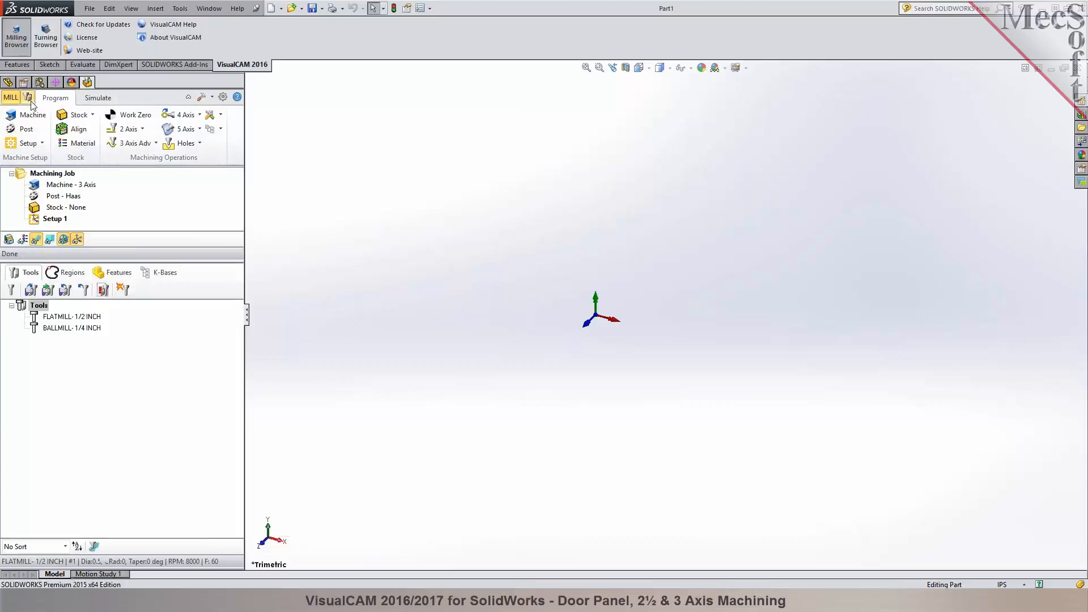
left_click_drag(141, 260, 137, 321)
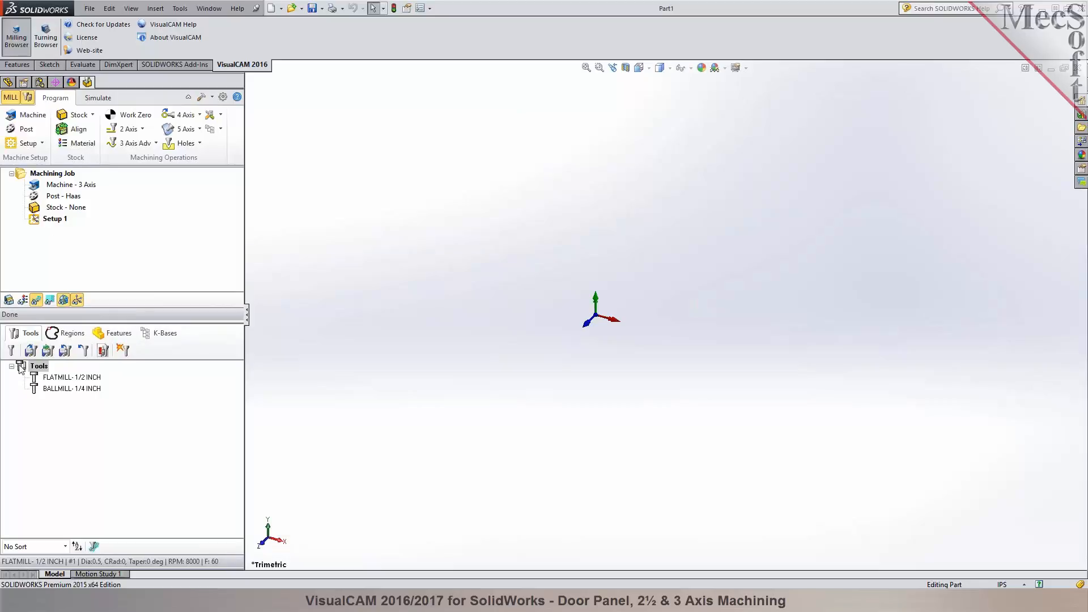
- Look through the machining regions, hole features and knowledge bases, returning to the tool list
left_click(72, 334)
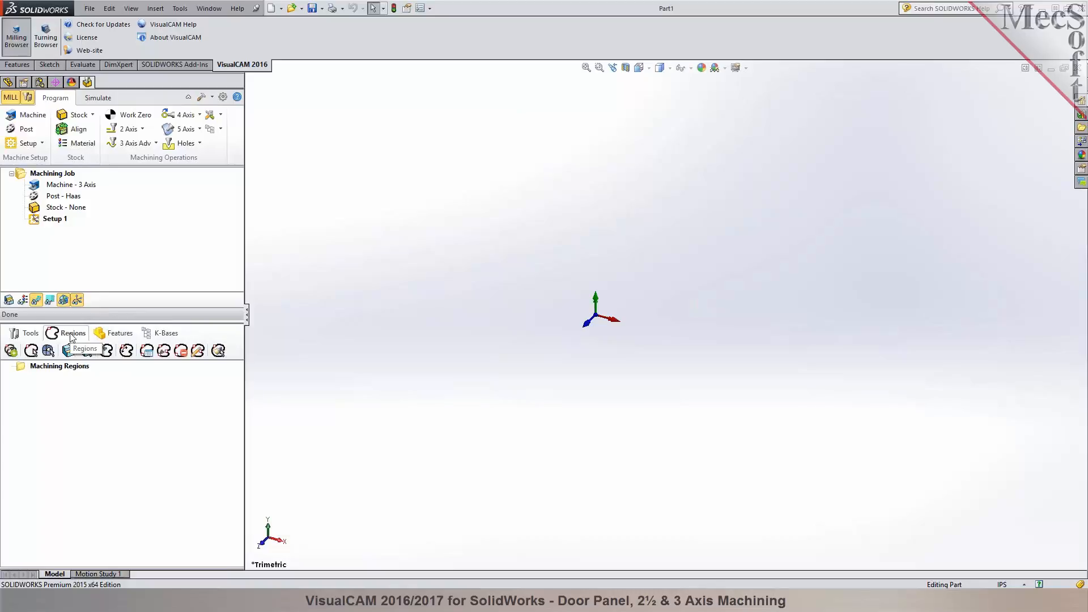
left_click(103, 336)
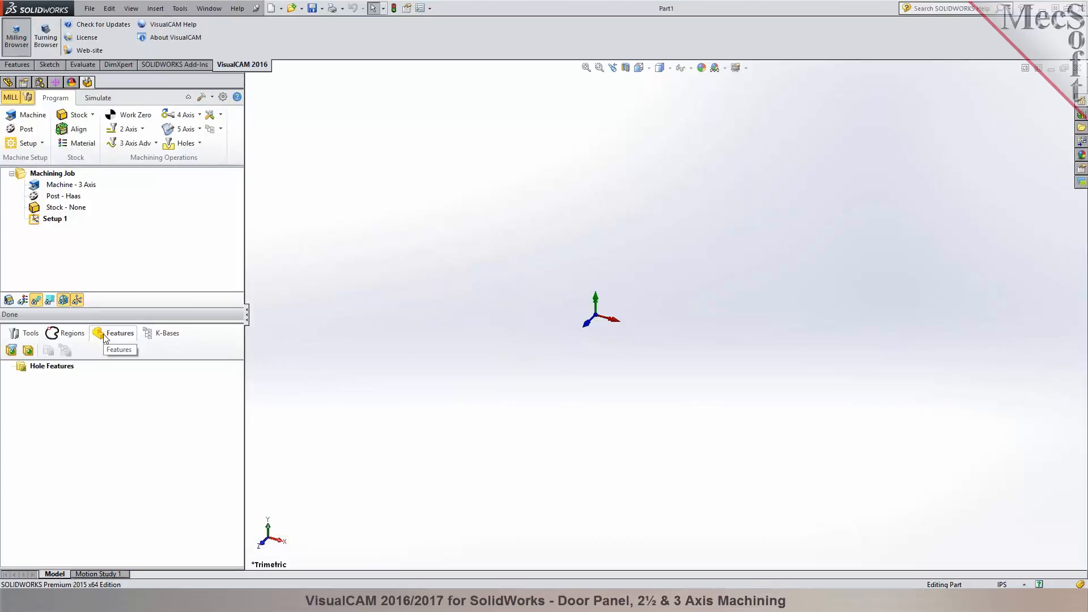
left_click(164, 338)
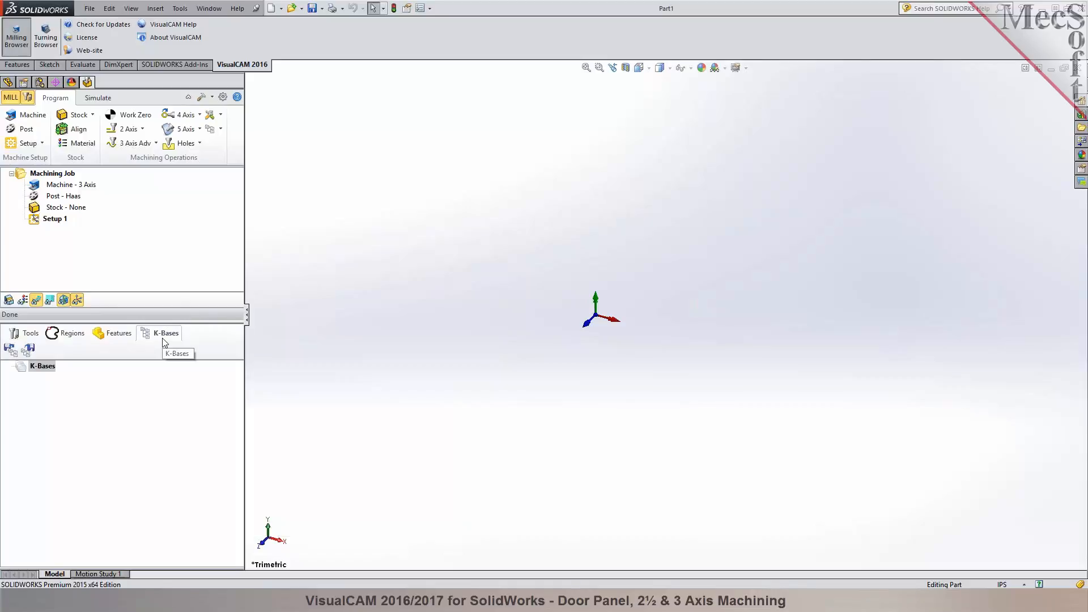
left_click(27, 337)
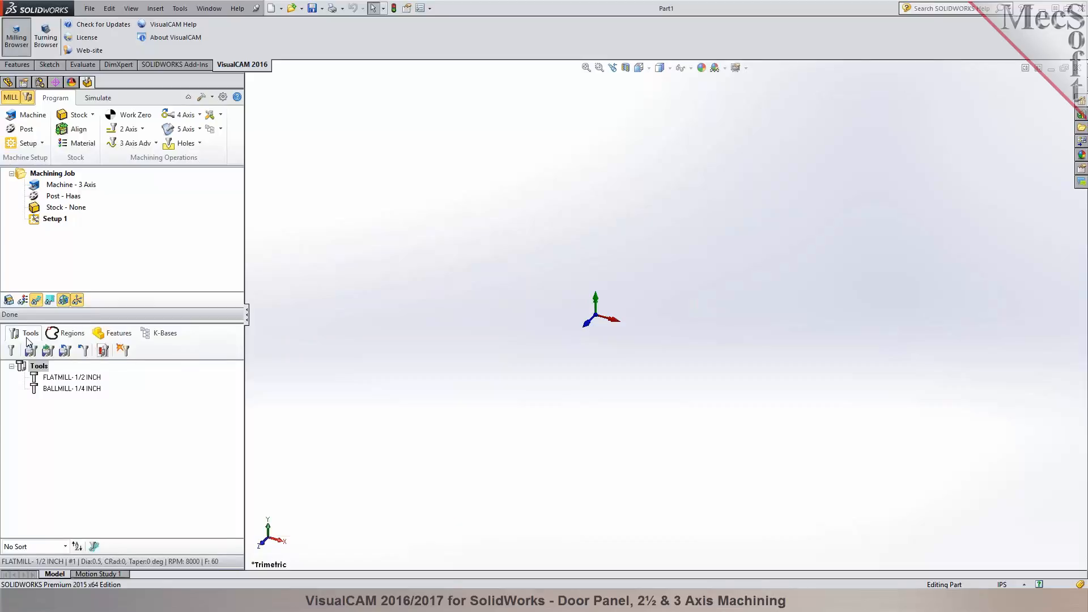
- Close the blank part and open door_sample.SLDPRT from the folder above test, acknowledging the units warning
left_click(1077, 68)
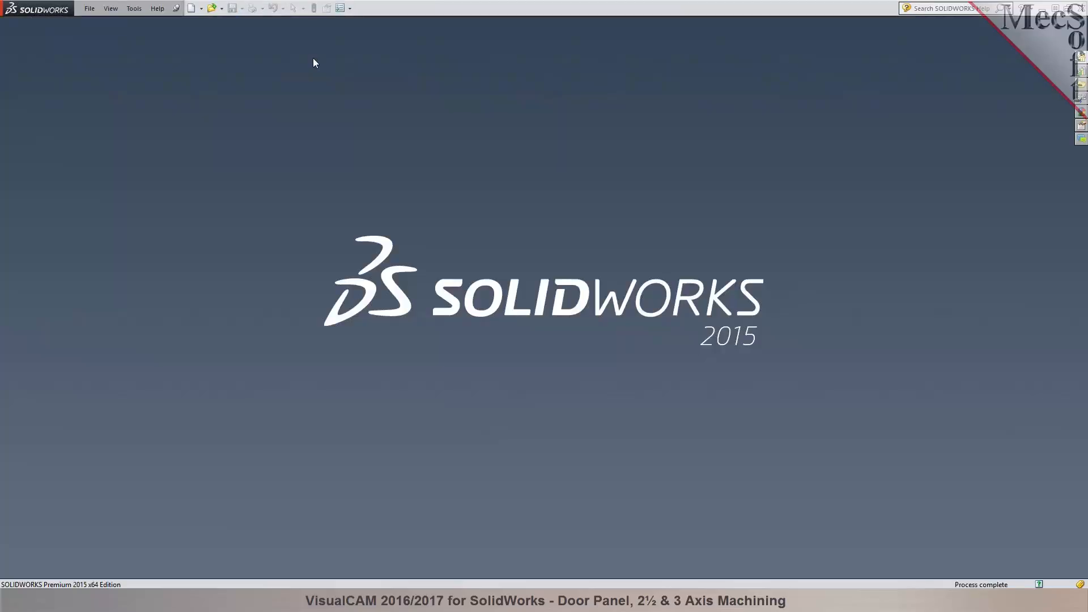
left_click(210, 8)
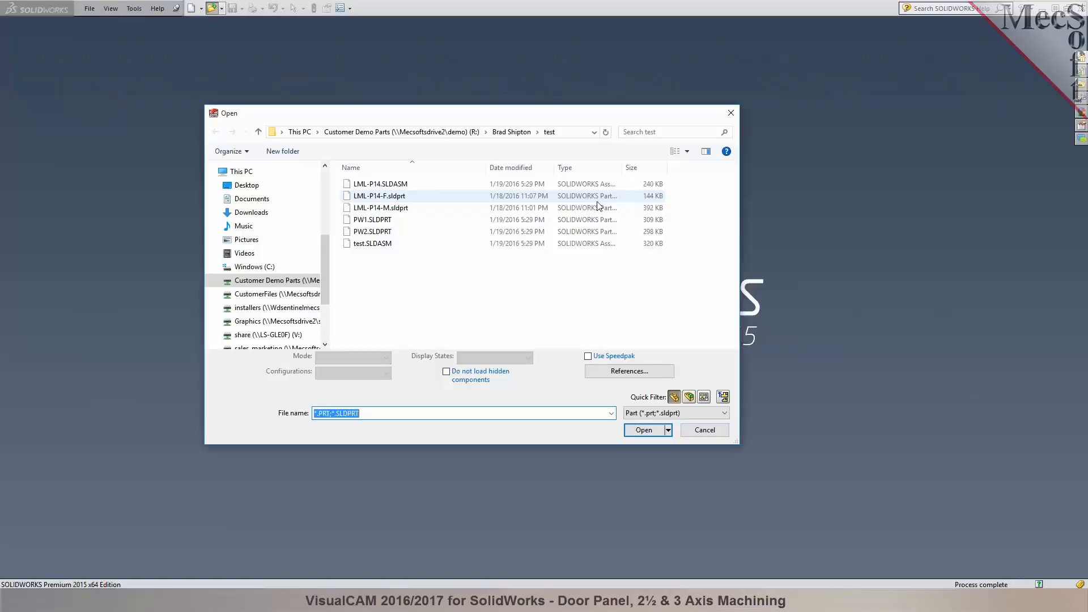
left_click(513, 133)
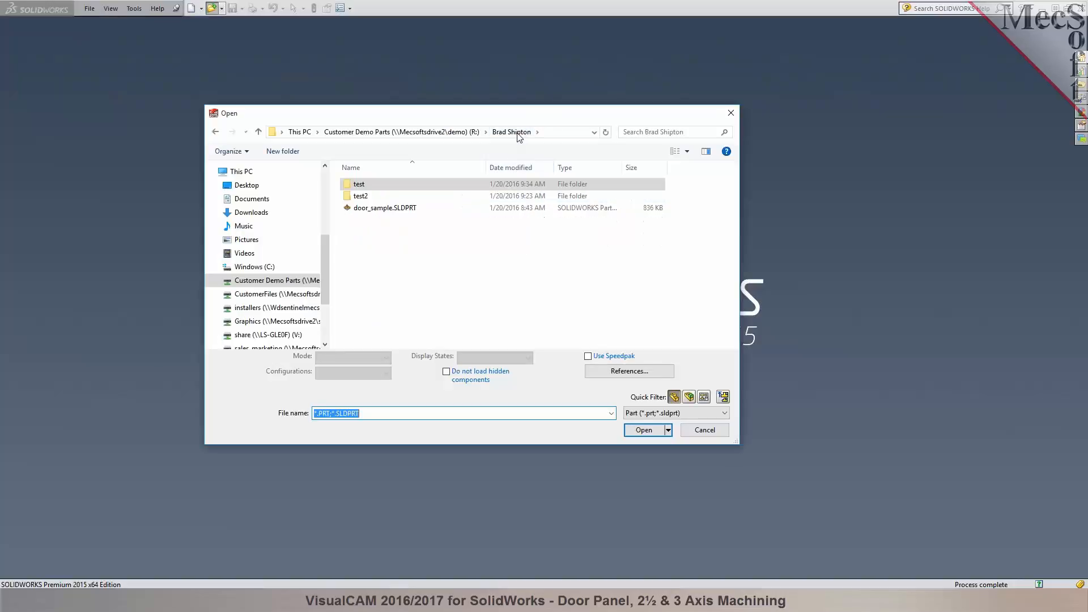
left_click(363, 210)
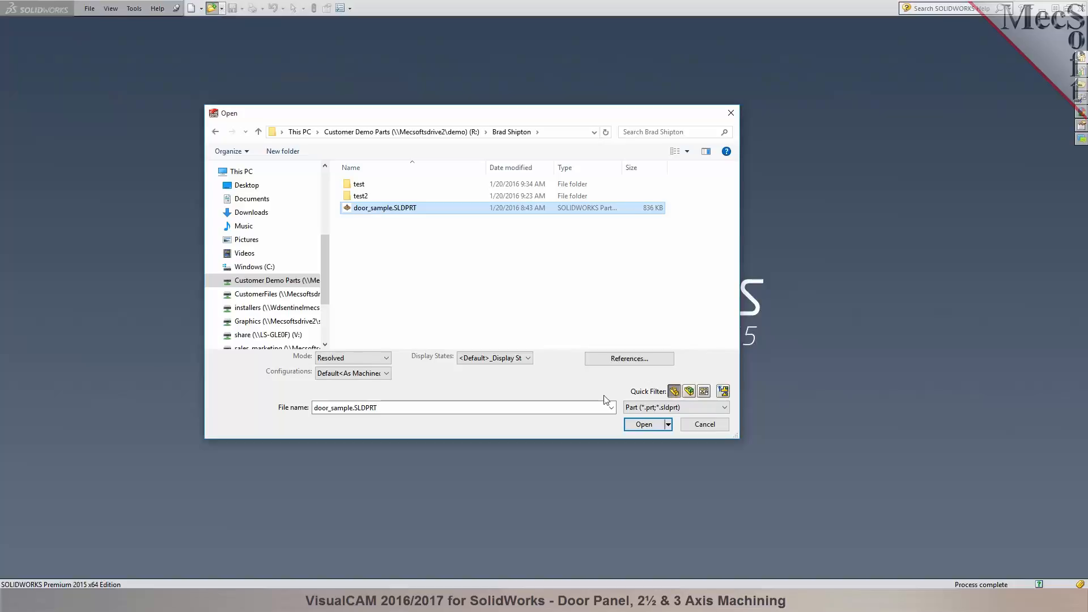
left_click(644, 426)
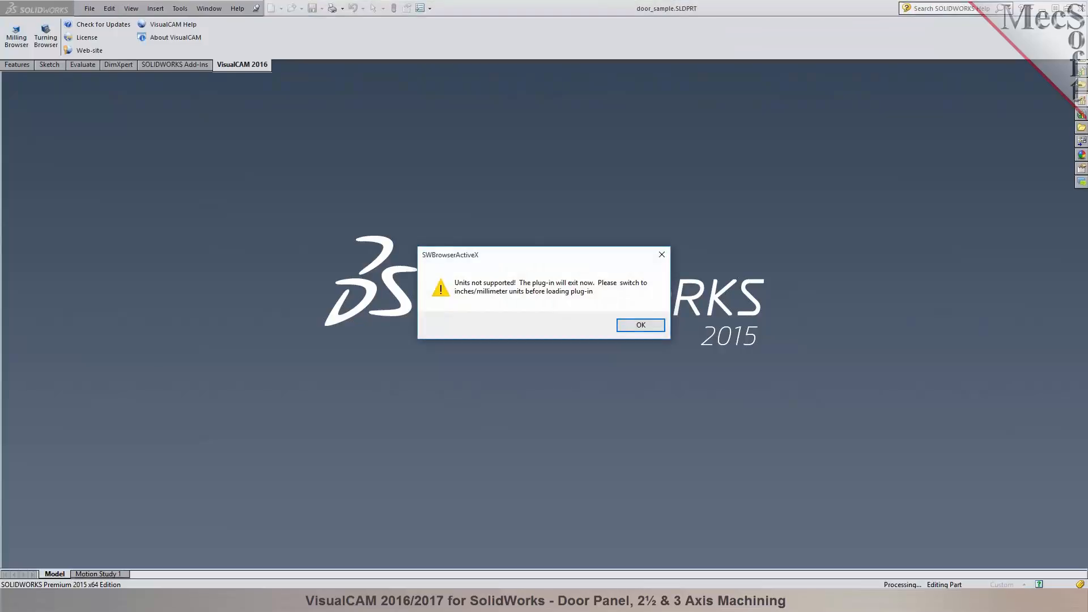
left_click(640, 325)
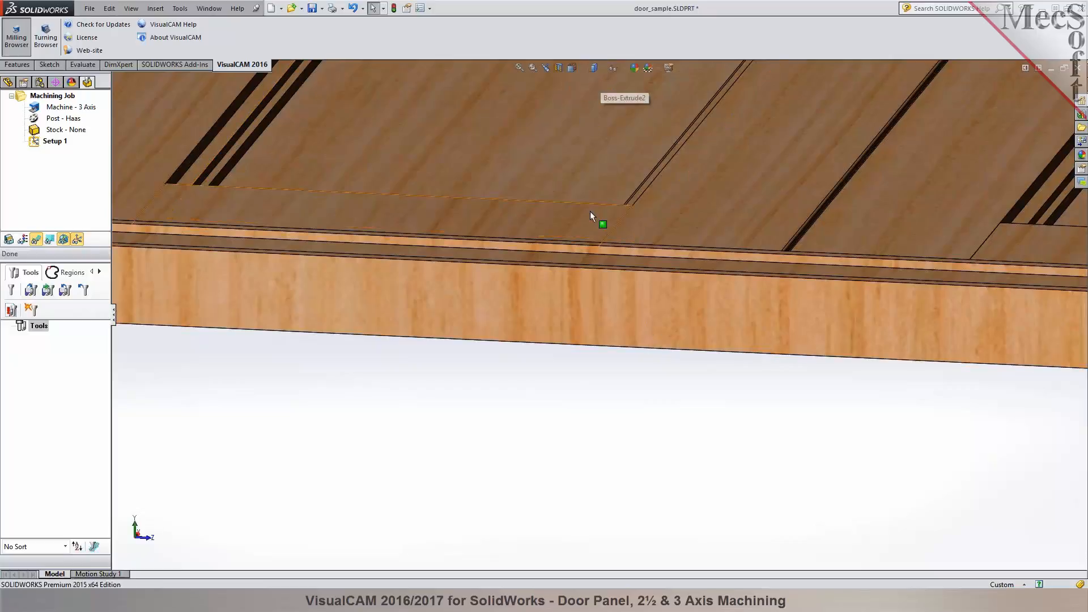
- Fit the door in view and set the document units to IPS (inch, pound, second), accepting the removal of CAM plug-in data
left_click(518, 68)
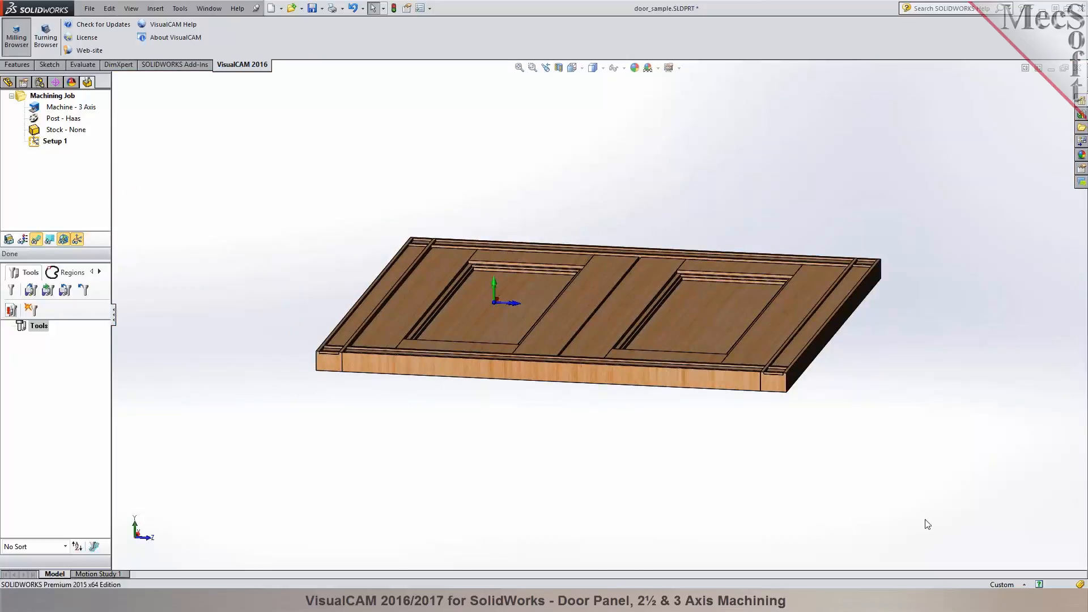
left_click(1023, 584)
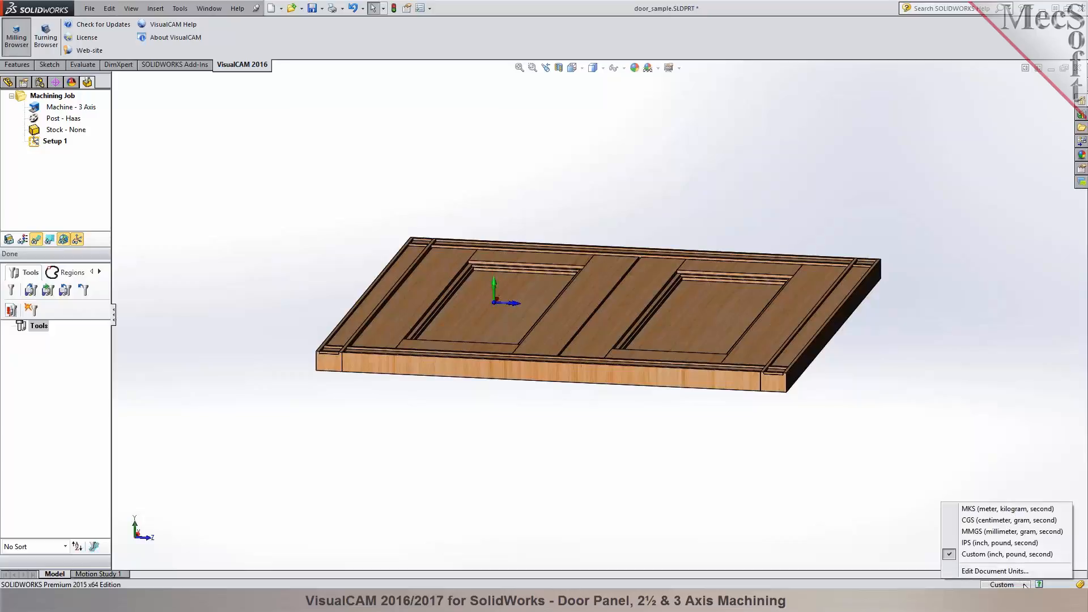
left_click(950, 543)
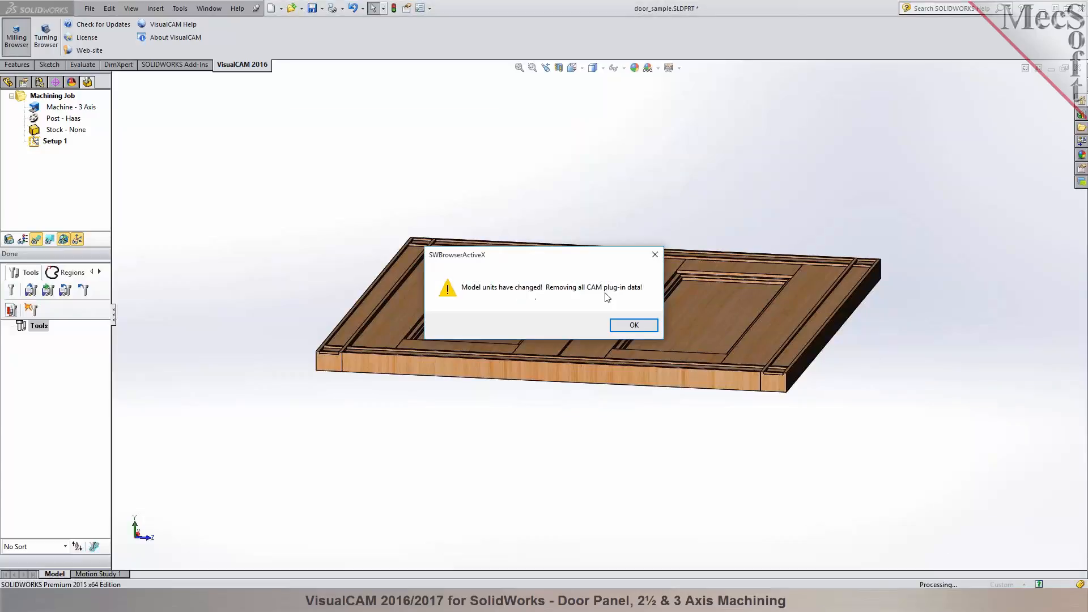
left_click(631, 326)
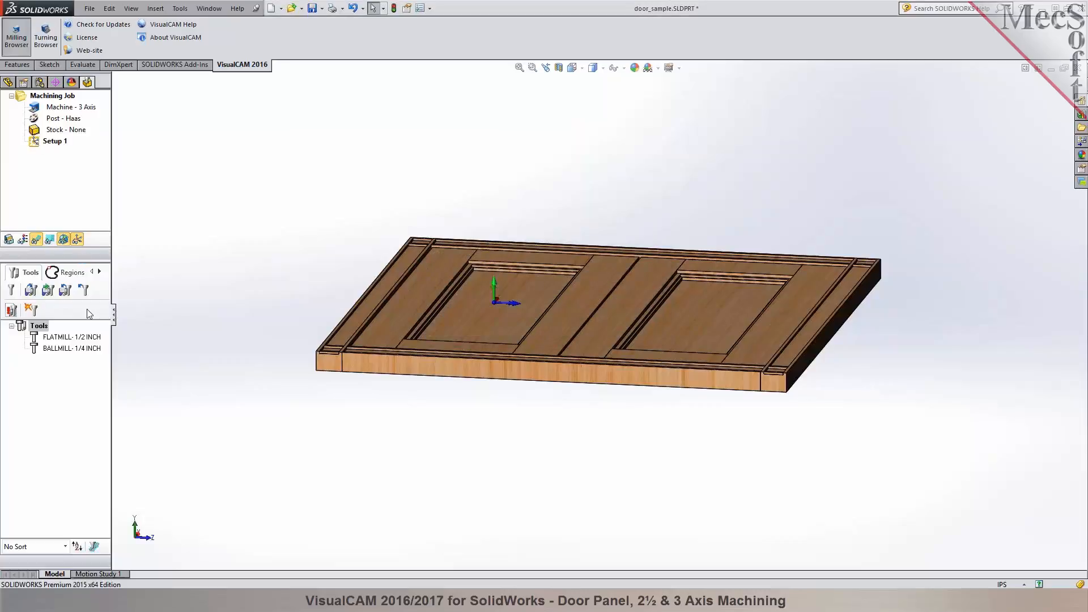
- Widen the milling browser for the door part and give the machining job tree more height
left_click(113, 313)
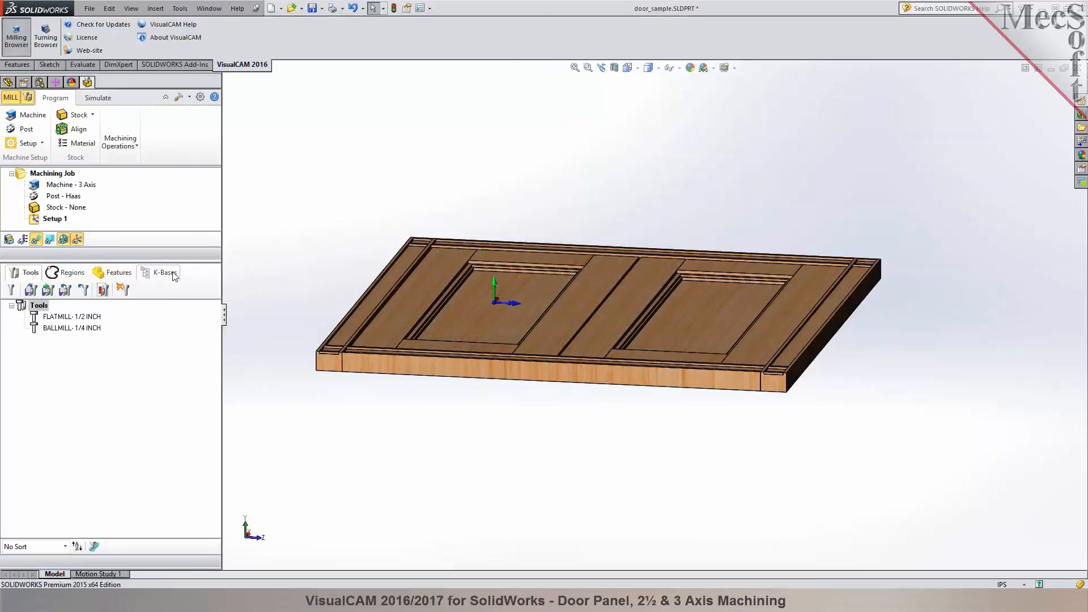
left_click_drag(171, 260, 171, 340)
- Examine the door model's frame members, recessed panels, corner joints and outer edge from several angles and distances
middle_click_drag(767, 423, 747, 442)
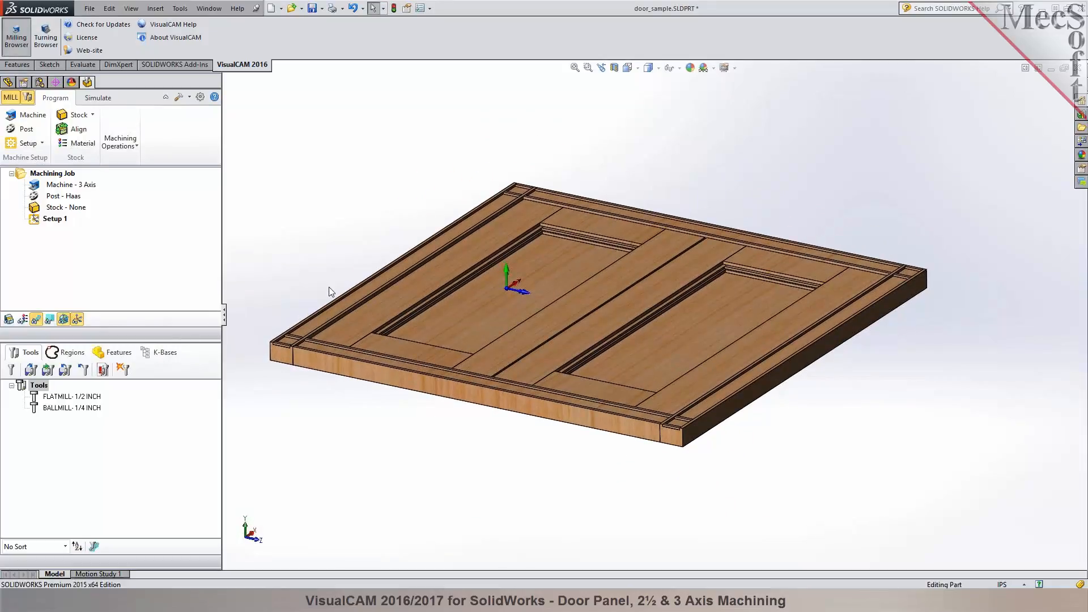
scroll(330, 287, "down", 3)
scroll(396, 359, "down", 2)
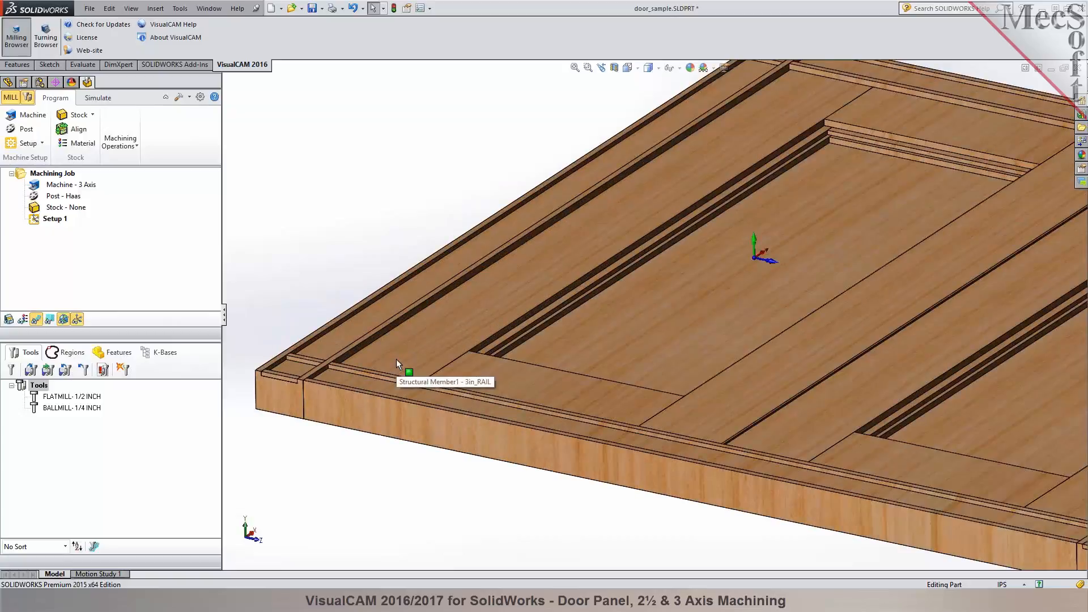
scroll(826, 280, "down", 3)
mouse_move(746, 350)
middle_mouse_down()
mouse_move(754, 321)
mouse_move(750, 347)
middle_mouse_up()
scroll(750, 348, "up", 2)
scroll(605, 382, "up", 4)
mouse_move(669, 411)
middle_mouse_down()
mouse_move(695, 260)
mouse_move(673, 430)
mouse_move(680, 415)
middle_mouse_up()
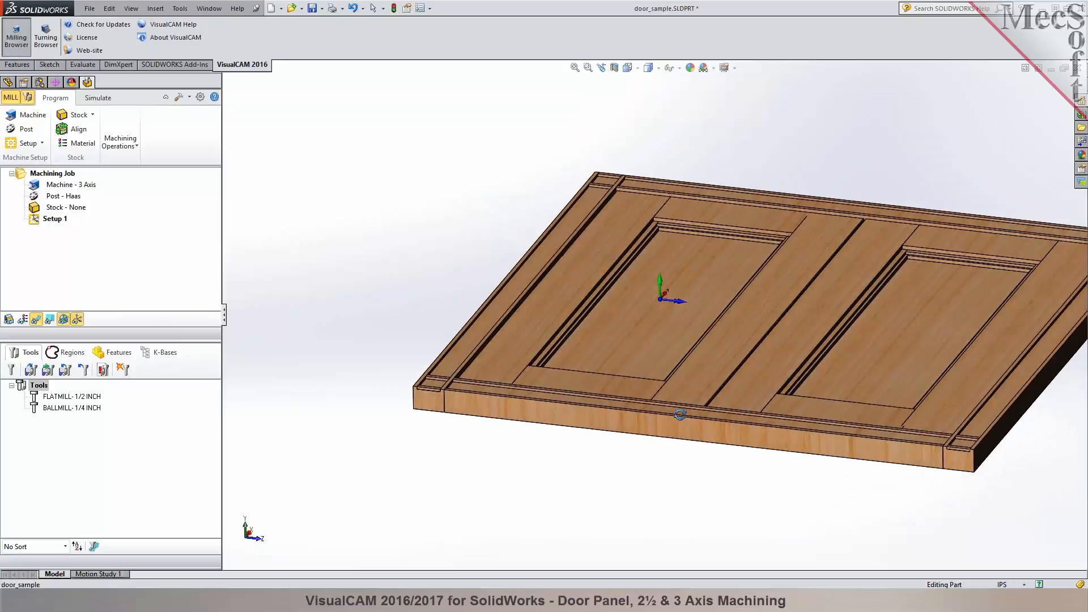
scroll(674, 295, "down", 4)
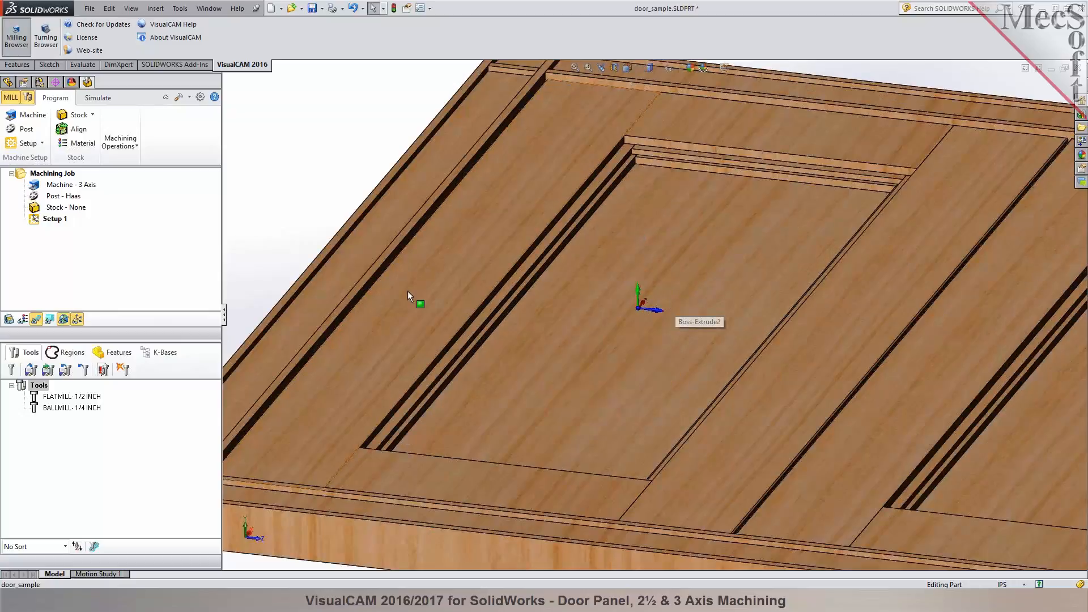
left_click(462, 284)
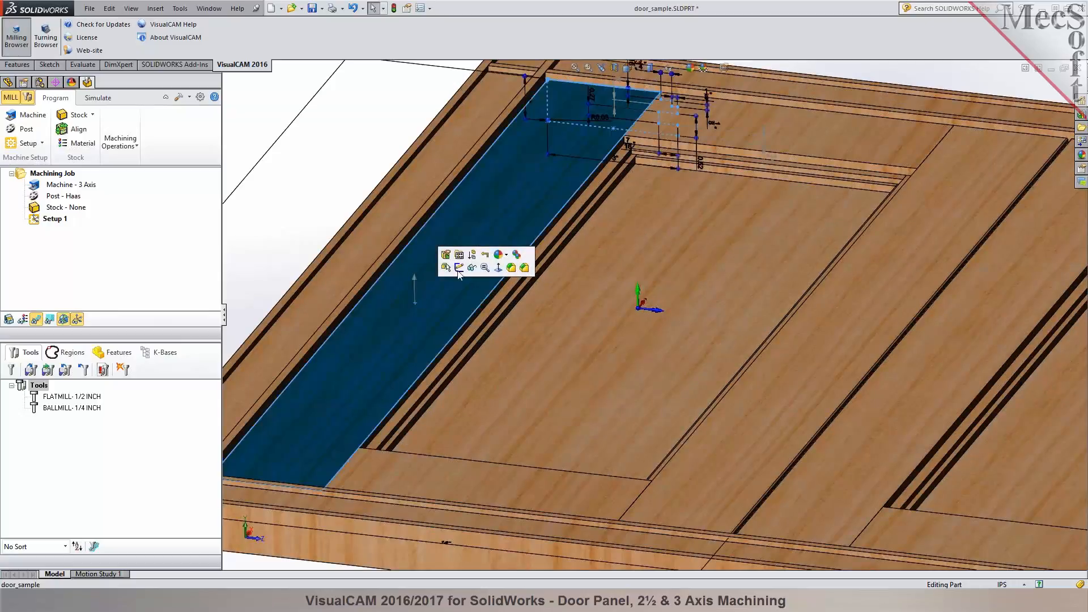
scroll(545, 363, "up", 3)
scroll(545, 363, "up", 2)
key("Escape")
scroll(693, 311, "down", 1)
scroll(881, 429, "down", 2)
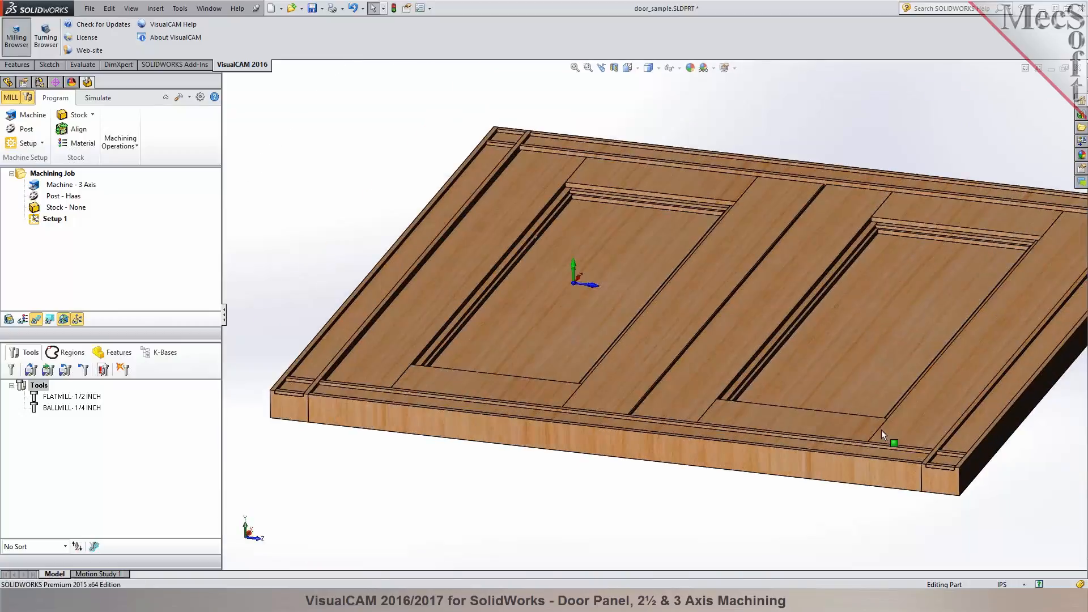
scroll(898, 385, "up", 3)
scroll(899, 385, "down", 4)
scroll(782, 342, "up", 1)
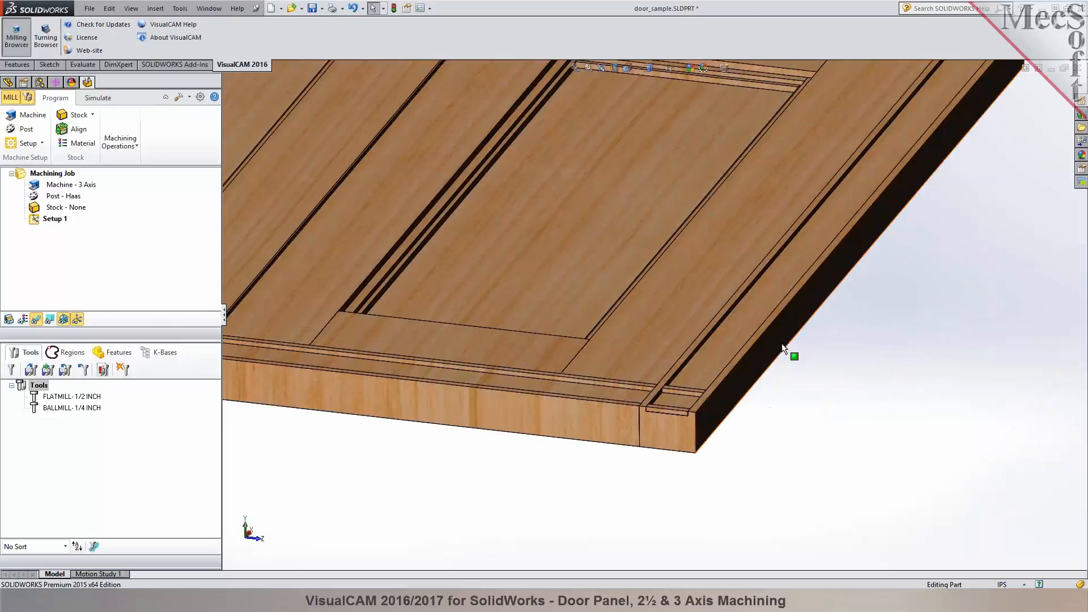
scroll(868, 399, "up", 4)
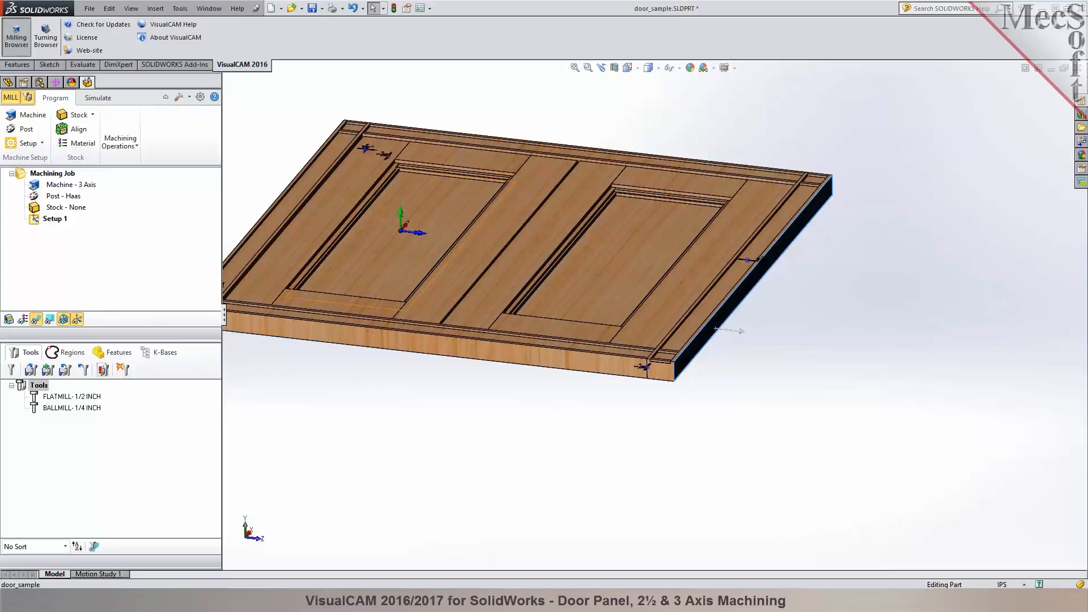
left_click(495, 533)
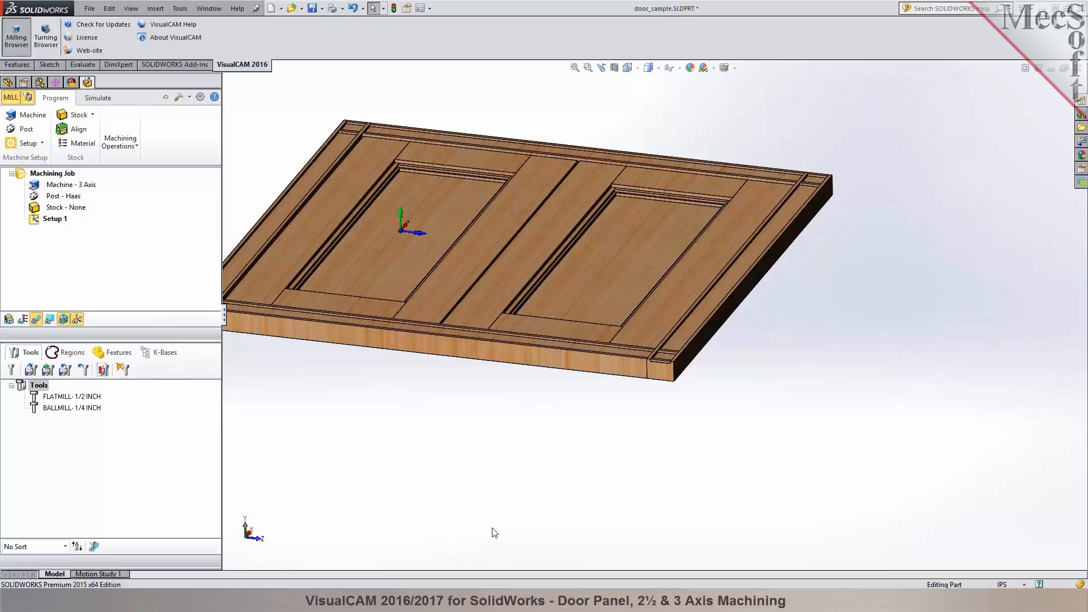
key("z")
key("z")
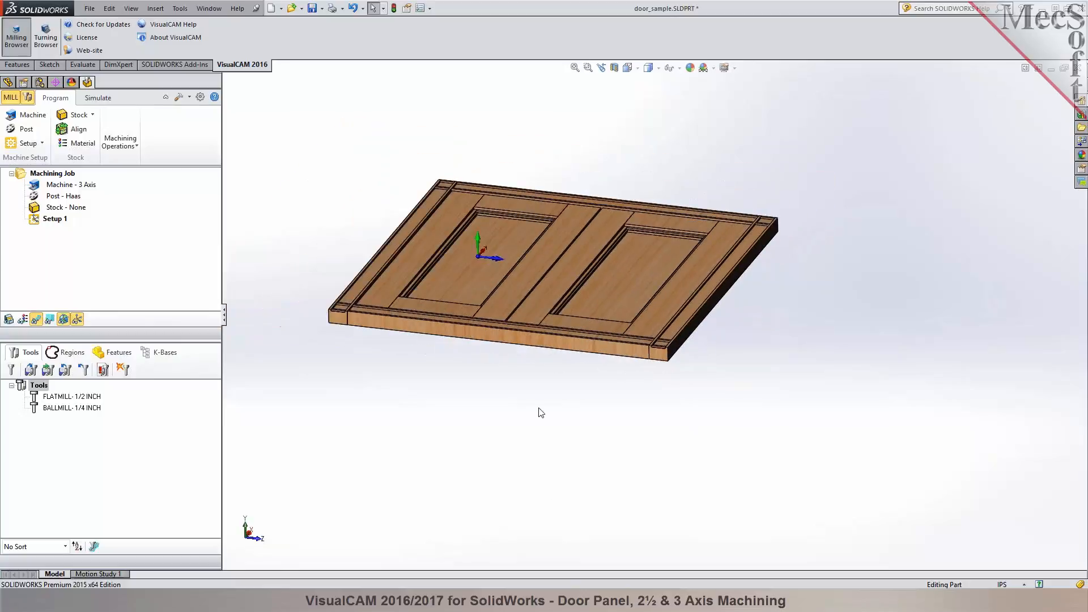
- Widen the milling browser and align the machine tool coordinate system to the upper face of the door's outer frame member
left_click_drag(222, 206, 239, 205)
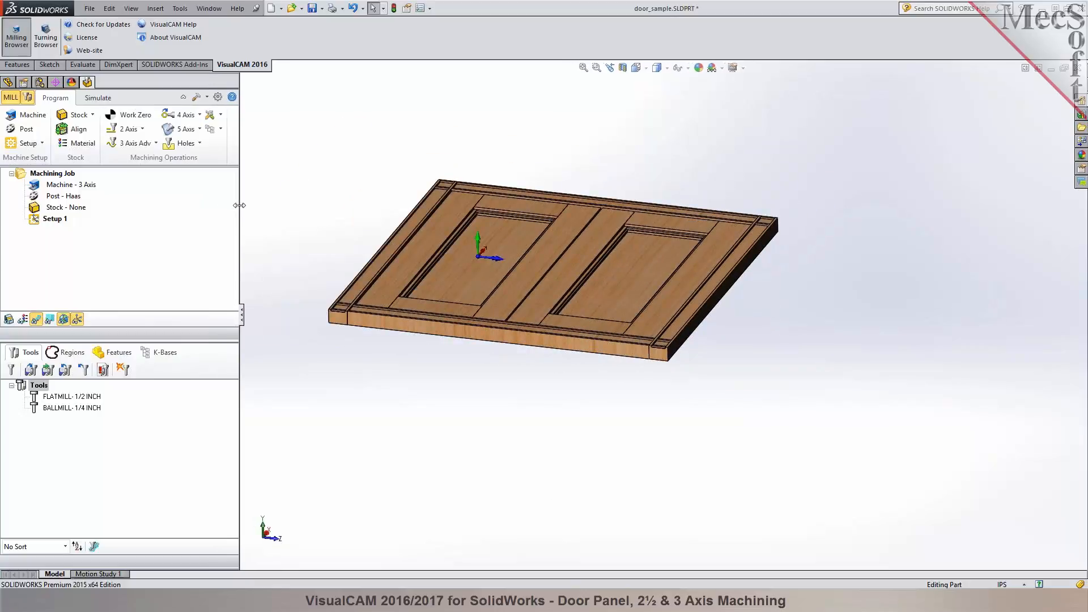
left_click(35, 115)
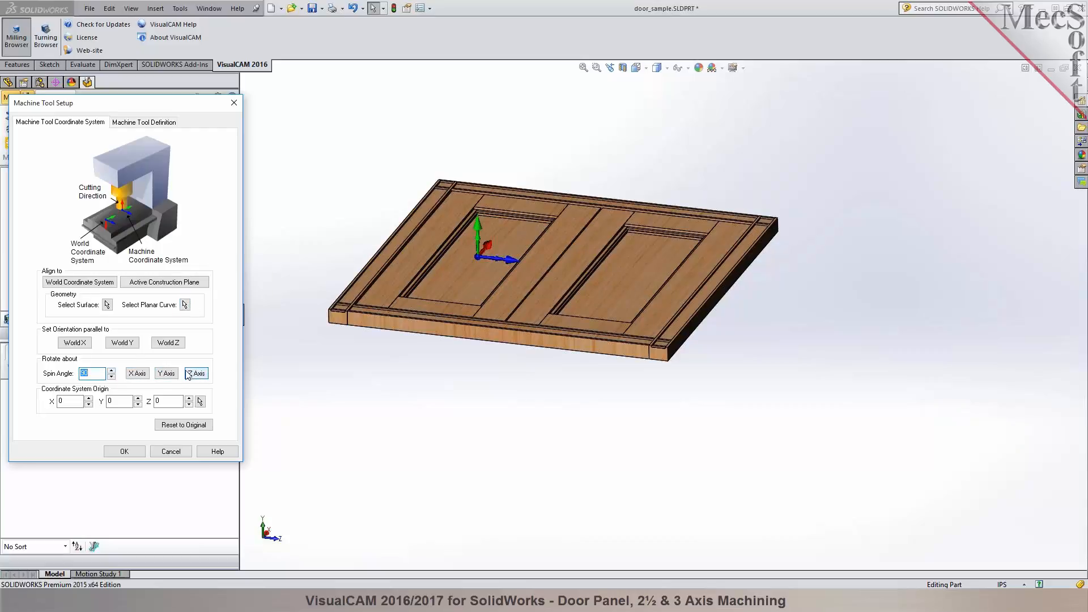
left_click(107, 304)
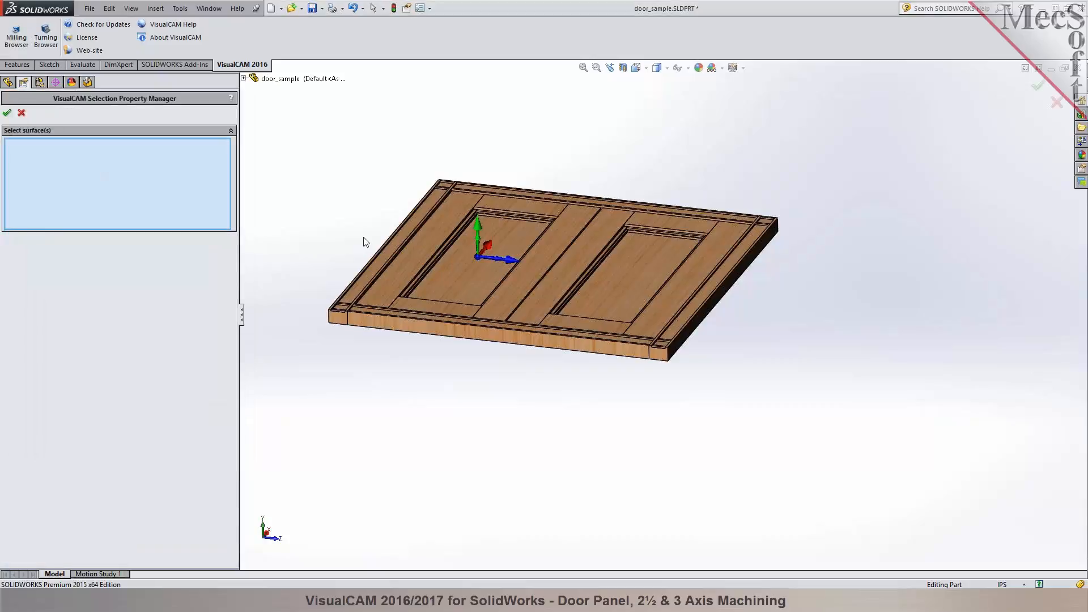
left_click(411, 256)
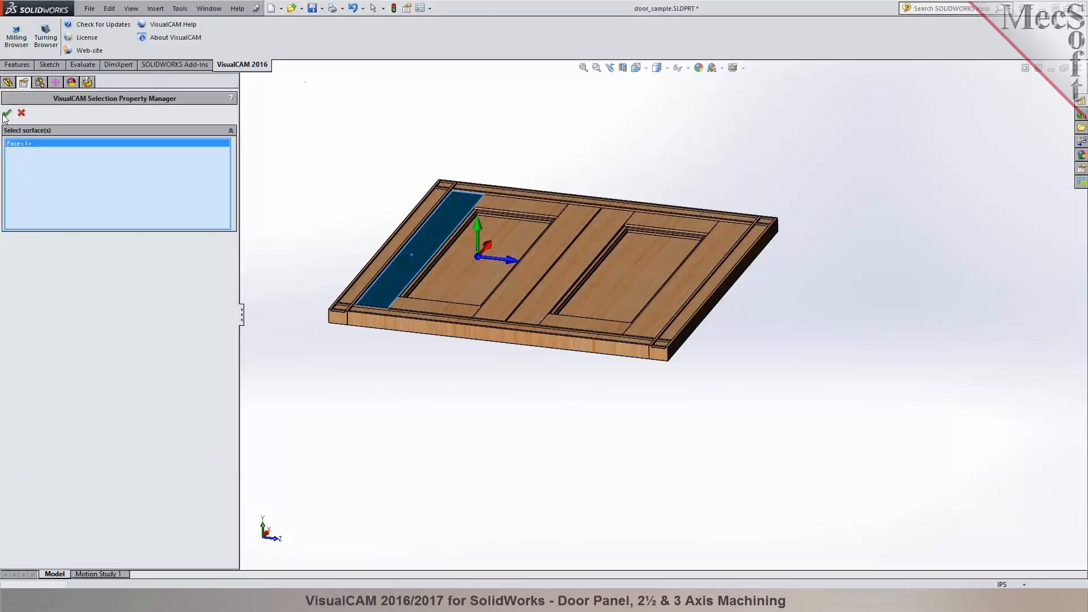
left_click(6, 113)
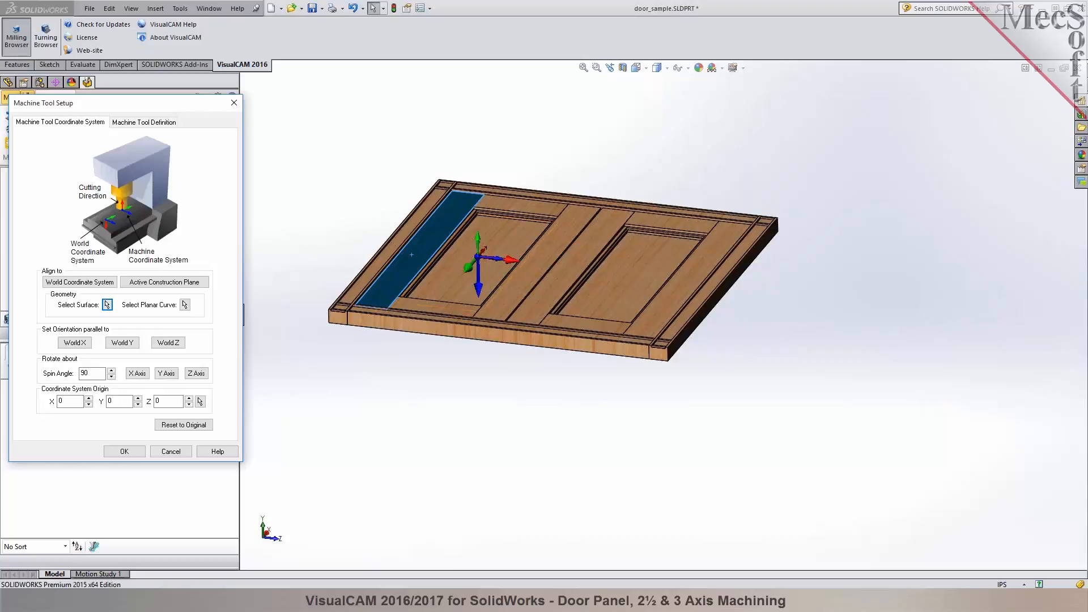
- Rotate the machine coordinate system in 90-degree spins about its Y and Z axes so Z points up from the door face, and accept the setup
left_click(169, 375)
left_click(170, 375)
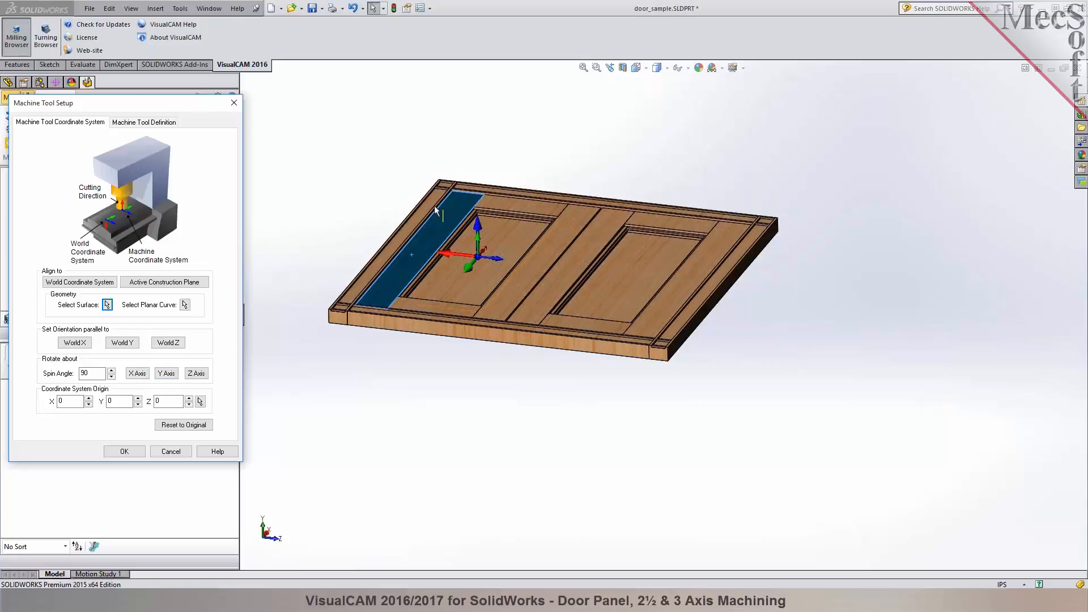
mouse_move(361, 228)
middle_mouse_down()
mouse_move(361, 178)
mouse_move(359, 218)
middle_mouse_up()
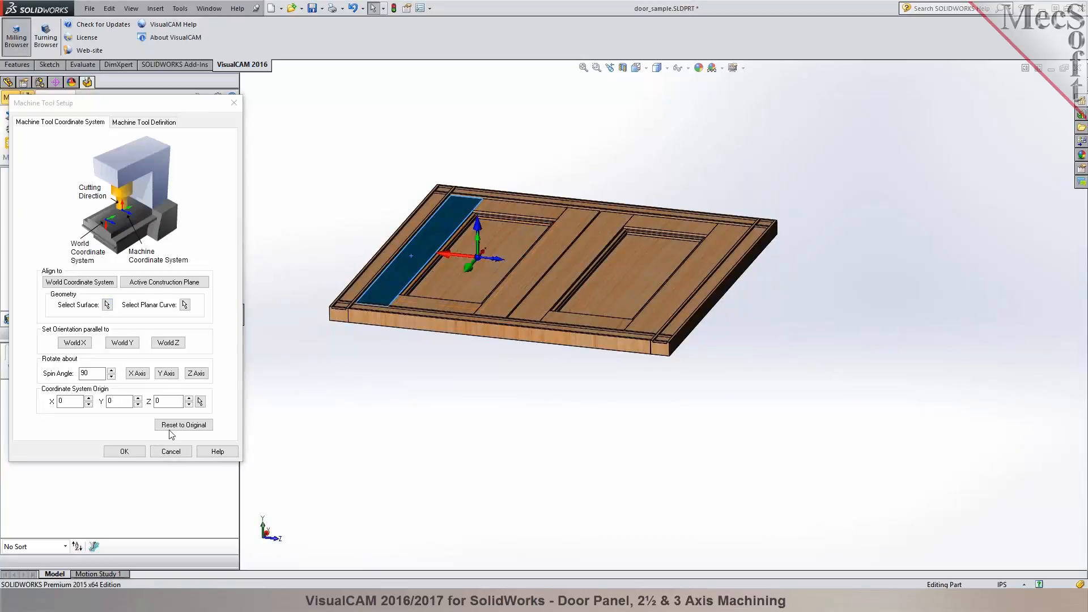
left_click(196, 373)
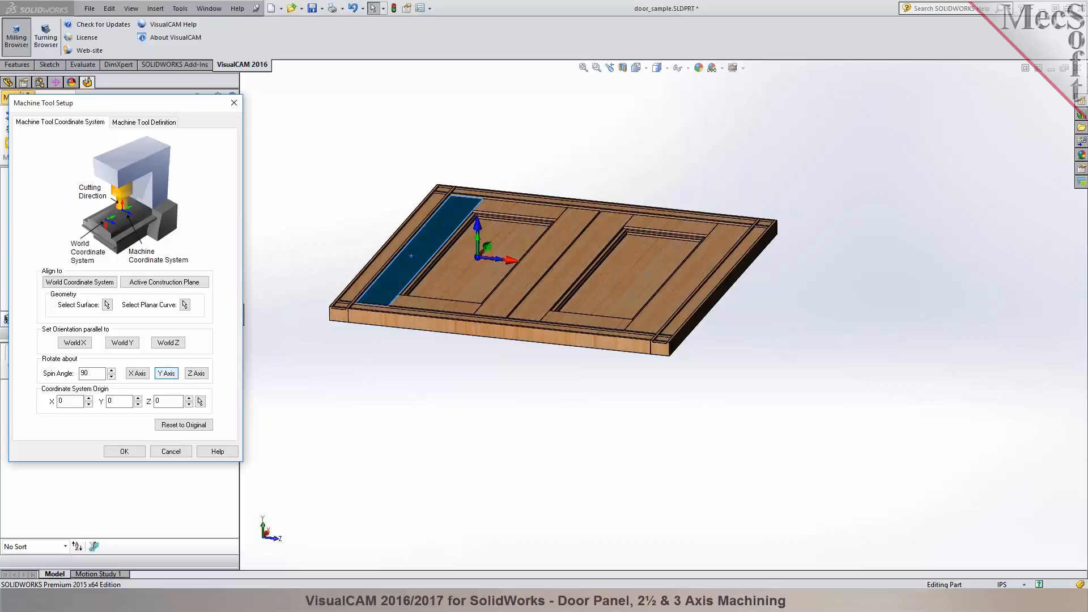
left_click(120, 451)
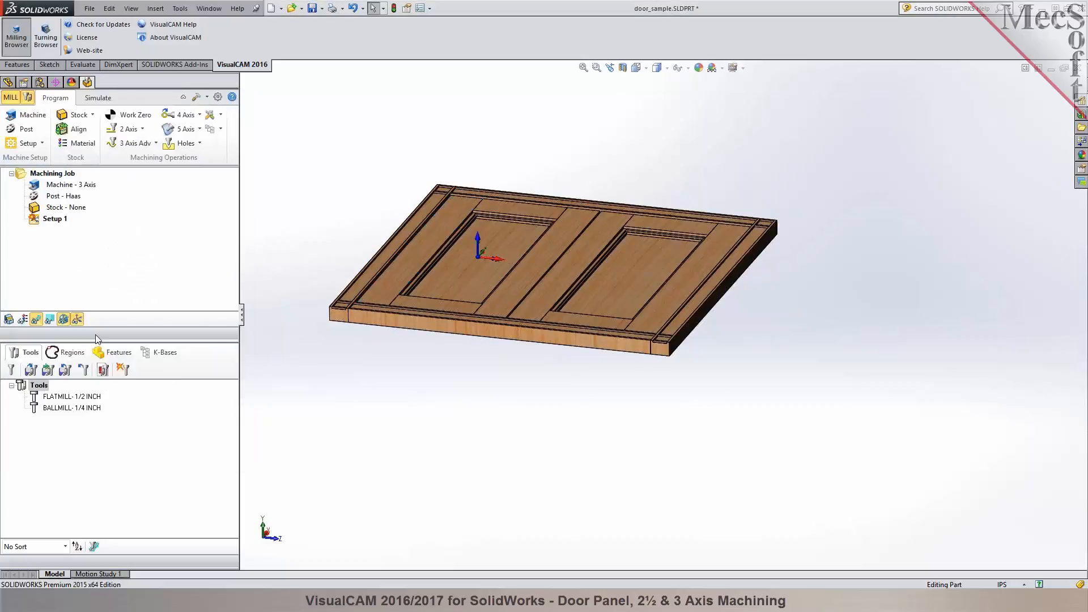
- Set the post-processor to Shopsabre(WinCNC)ATC with the posted file extension .tap, and select the post entry in the machining job
middle_click_drag(434, 335, 481, 418)
scroll(342, 257, "down", 2)
mouse_move(330, 253)
middle_mouse_down()
mouse_move(341, 256)
mouse_move(342, 243)
middle_mouse_up()
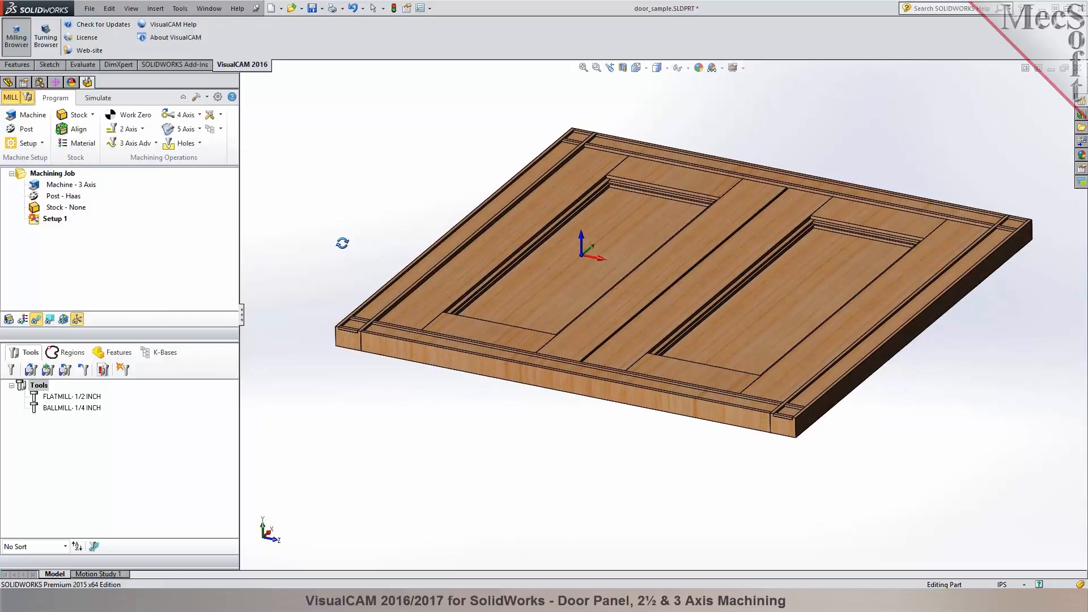
scroll(672, 253, "down", 1)
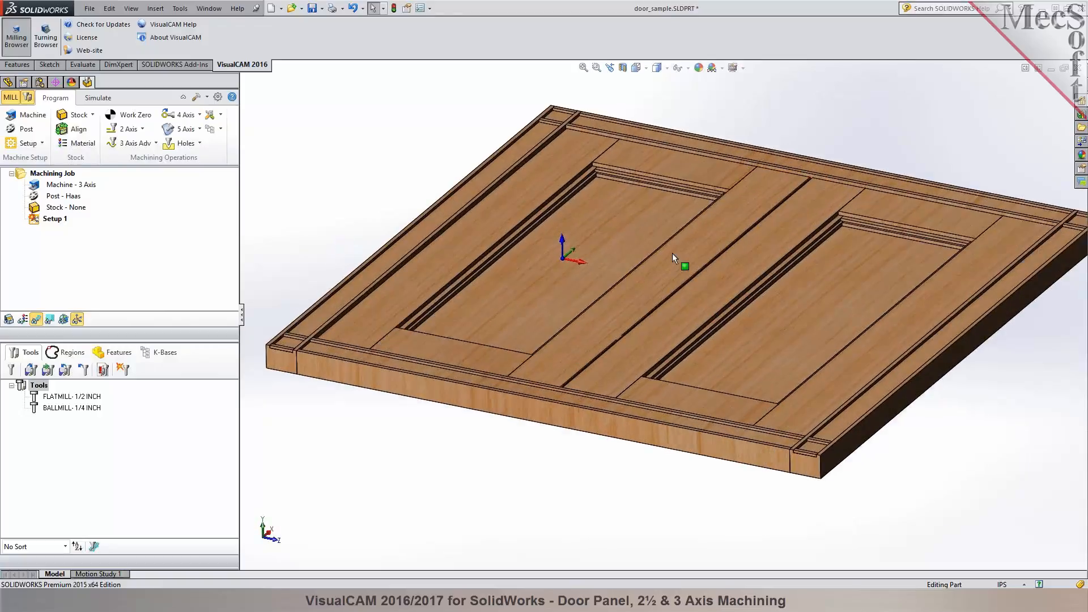
scroll(667, 263, "up", 1)
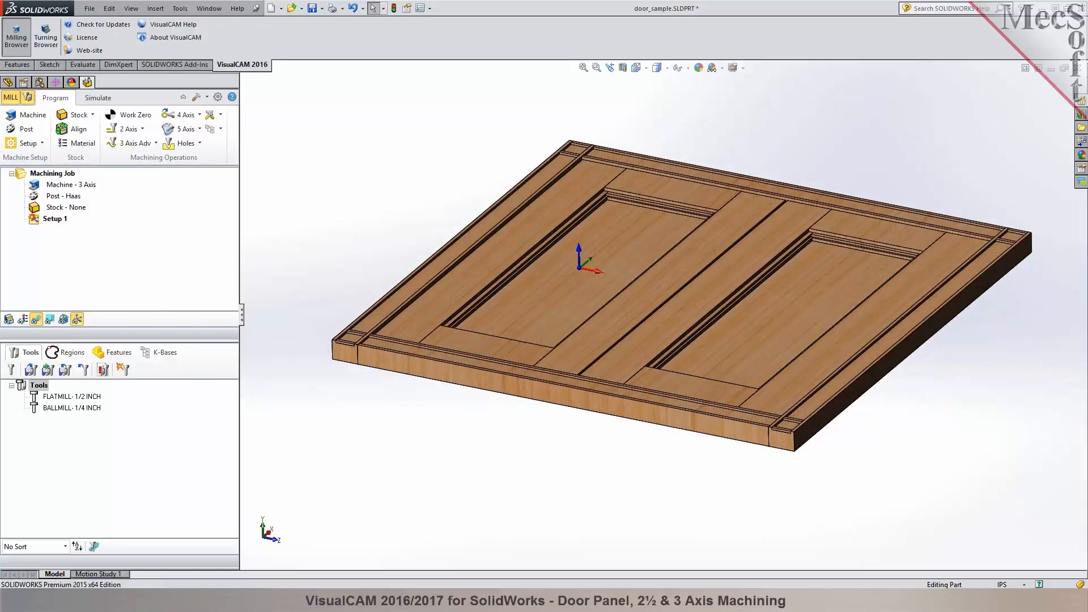
left_click(23, 129)
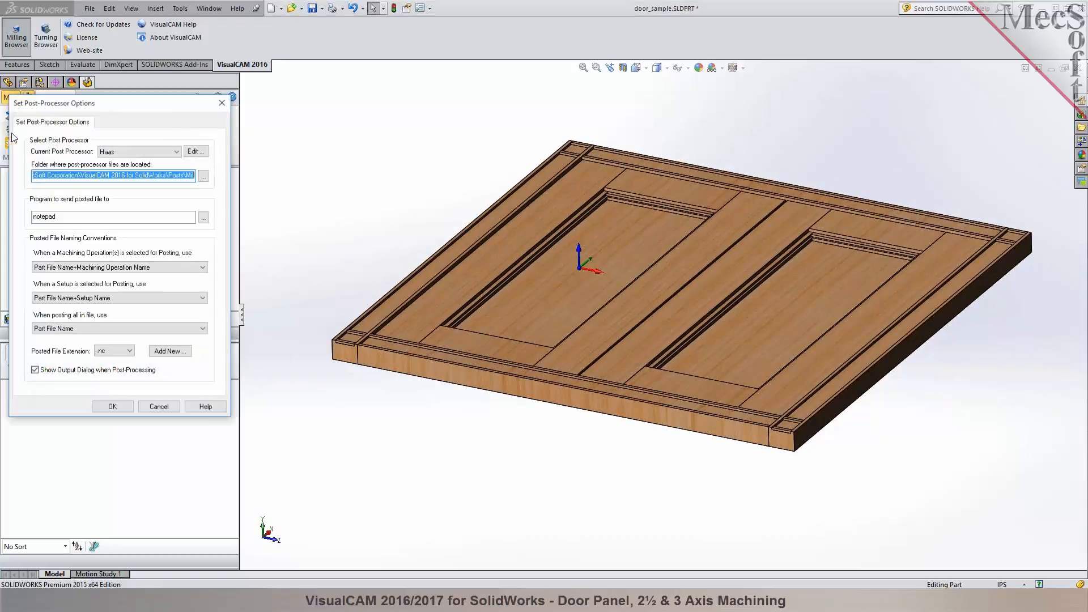
left_click(177, 151)
left_click_drag(177, 267, 189, 342)
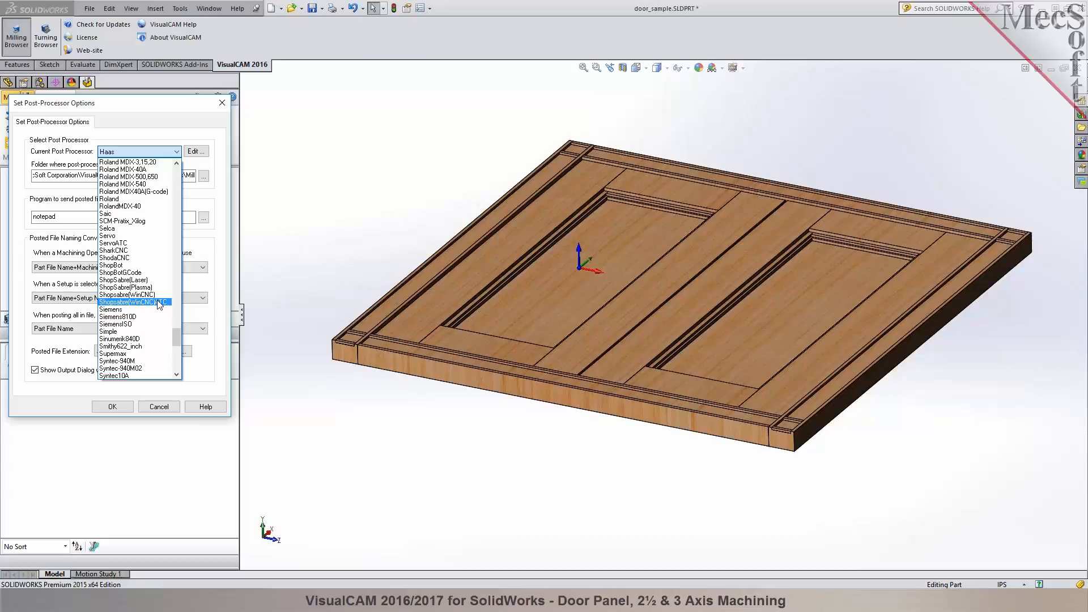
left_click(158, 301)
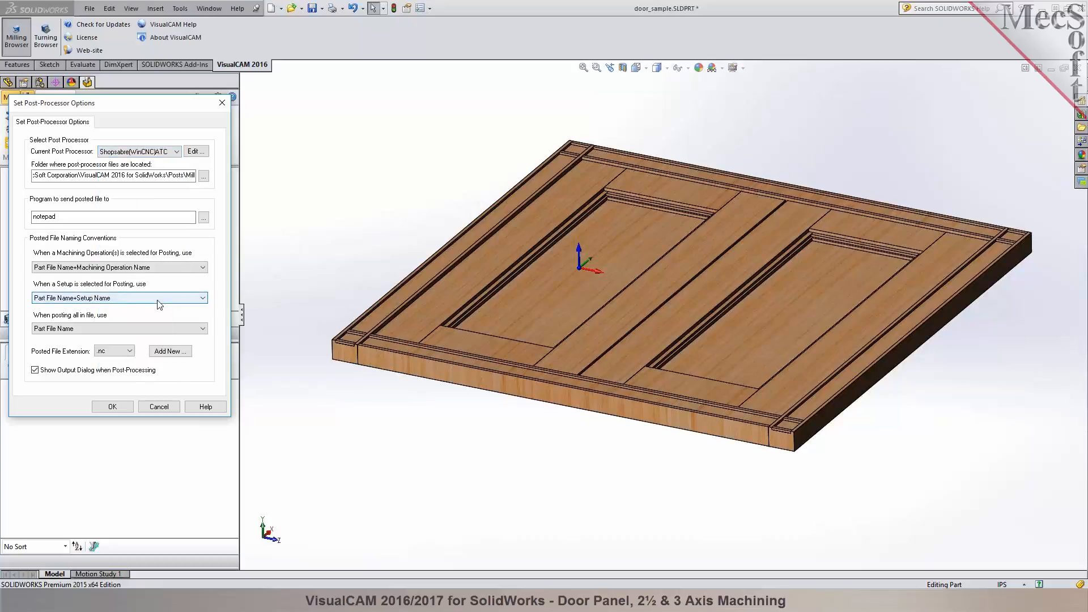
left_click(125, 352)
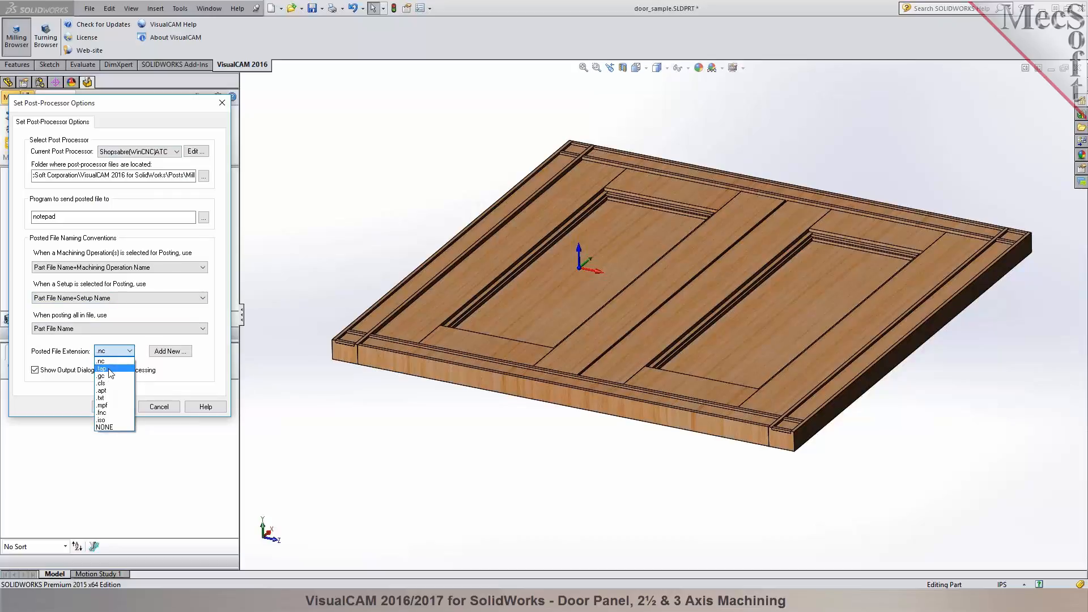
left_click(110, 369)
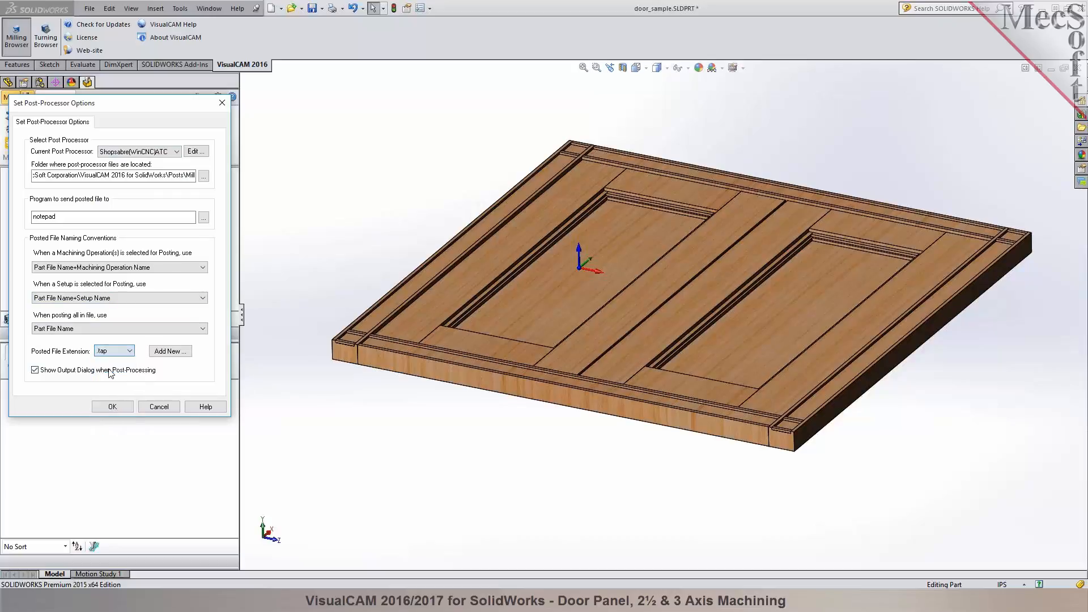
left_click(115, 406)
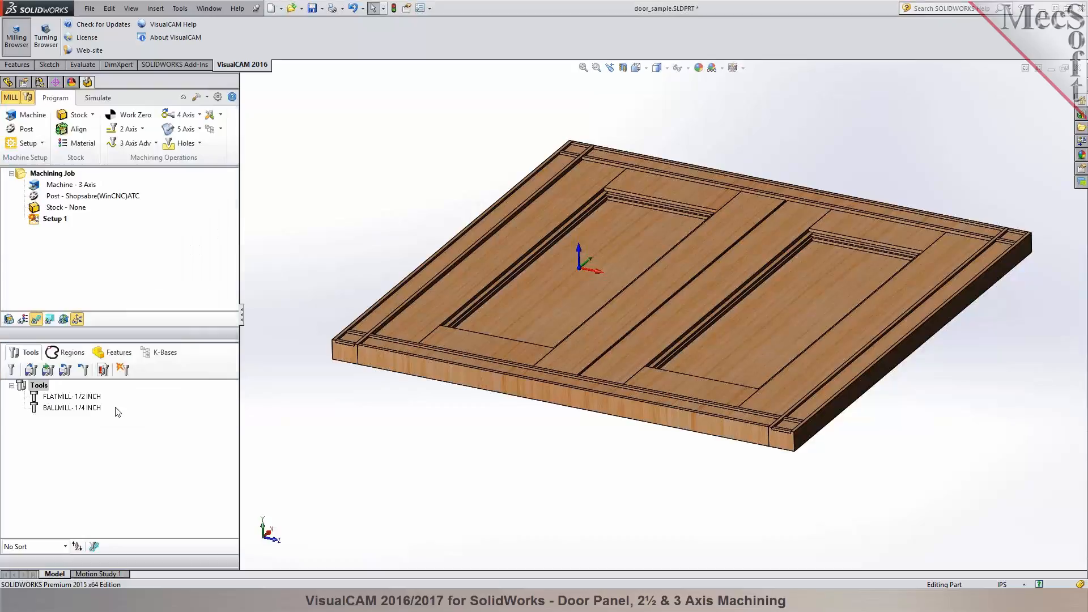
left_click(81, 200)
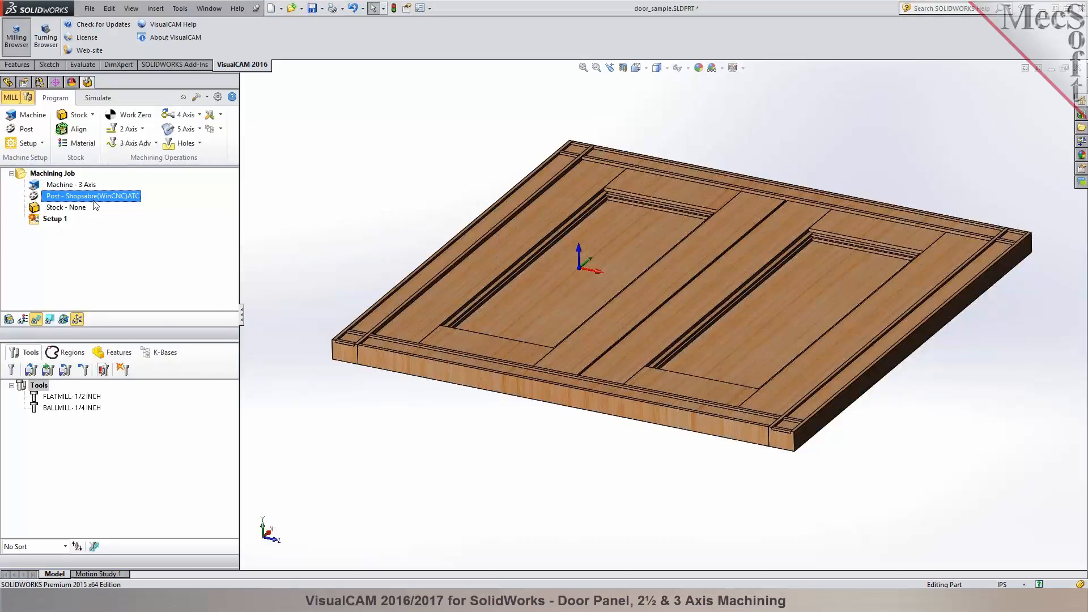
- Start a box stock for the door, copying the model bounding box and ignoring wireframe geometry in the bounds computation
left_click(92, 115)
left_click(92, 116)
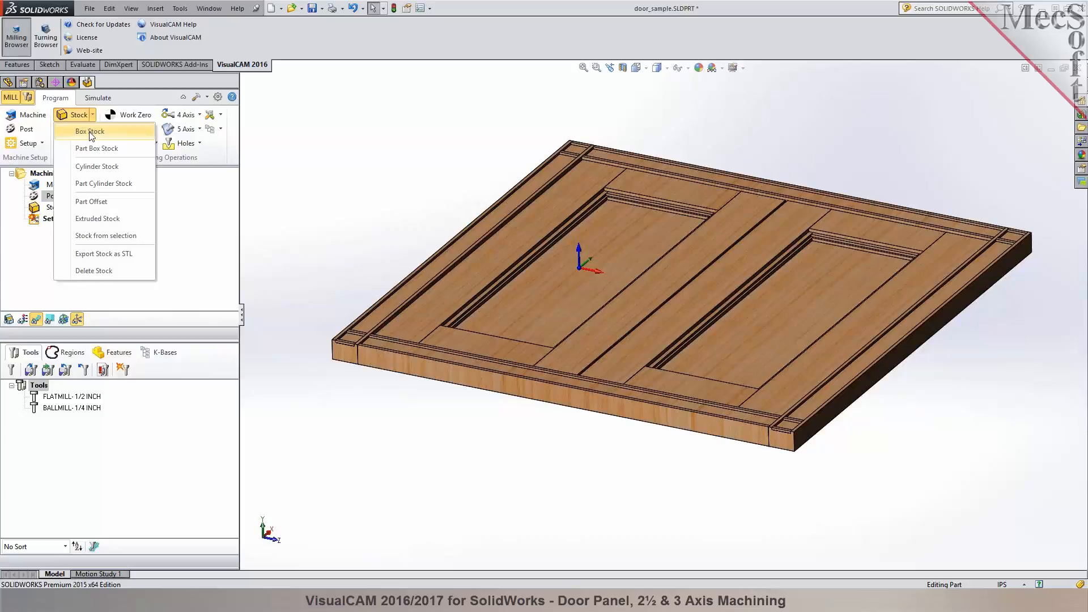
left_click(91, 133)
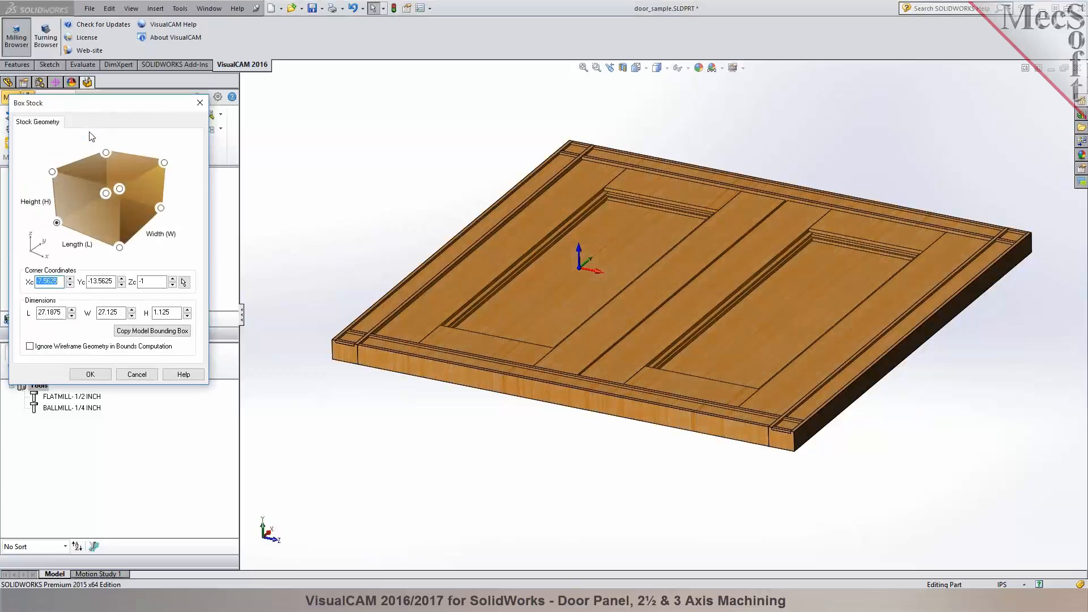
left_click(160, 336)
left_click(59, 345)
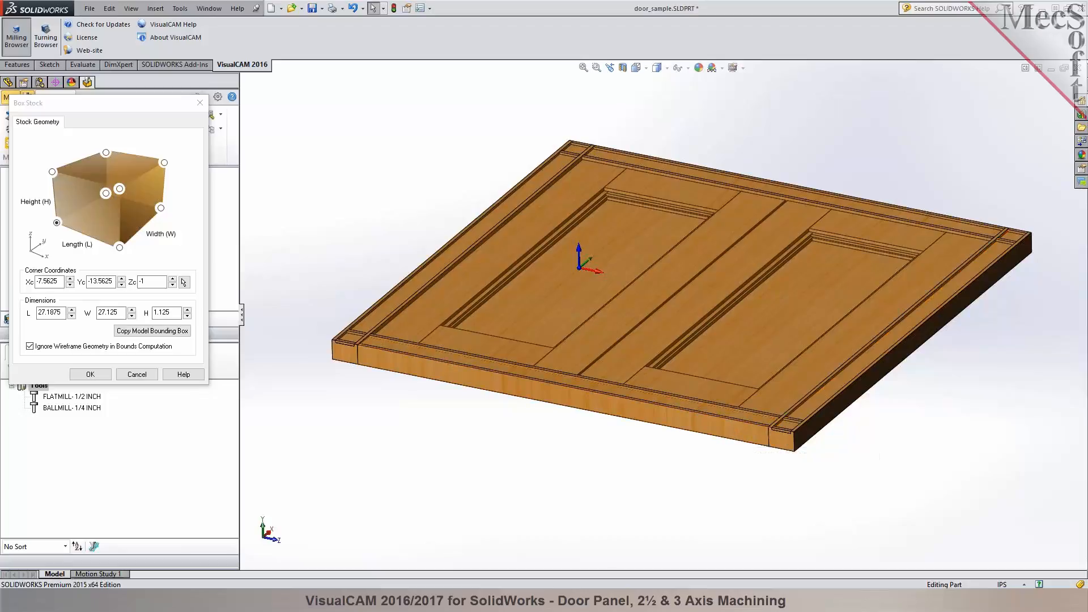
- Examine the door within the box stock preview, checking the recessed panel floor, its stepped edges and the frame's corner joint
scroll(500, 378, "down", 5)
middle_click_drag(500, 378, 521, 359)
scroll(522, 359, "up", 5)
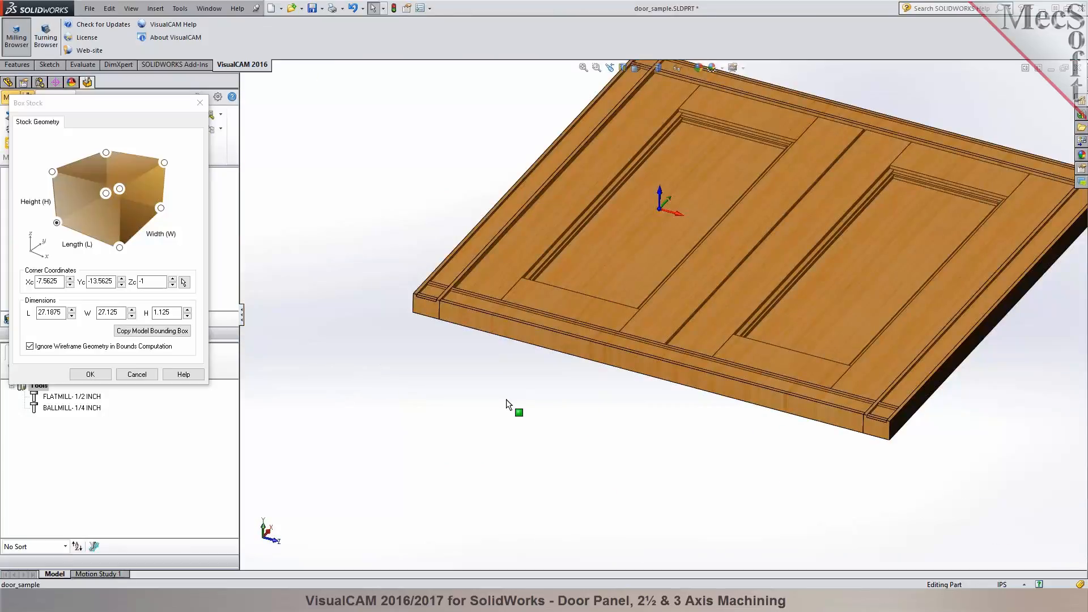
scroll(712, 151, "down", 5)
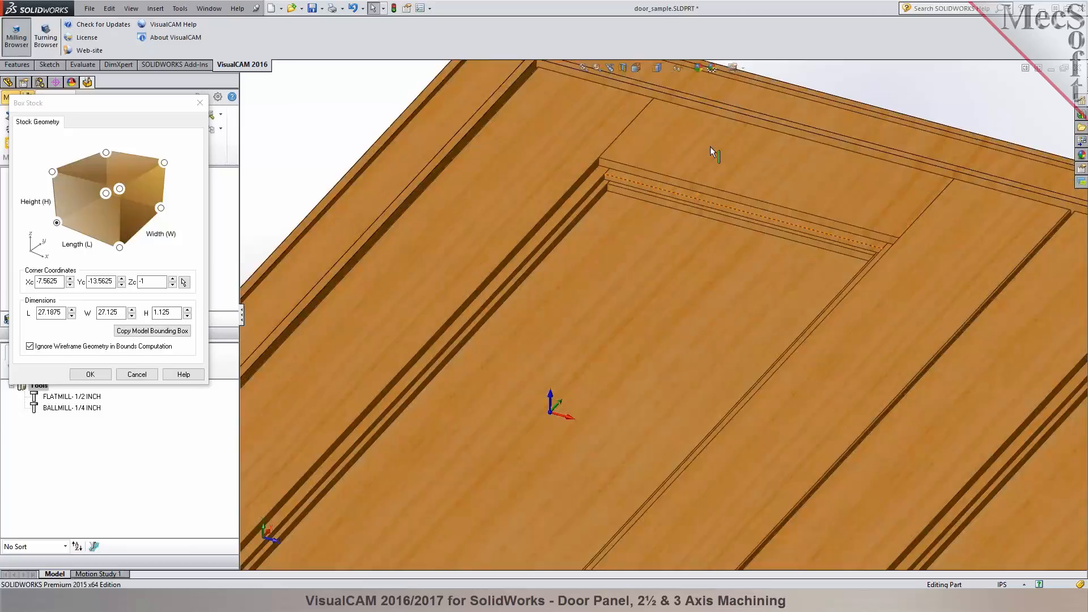
left_click(603, 262)
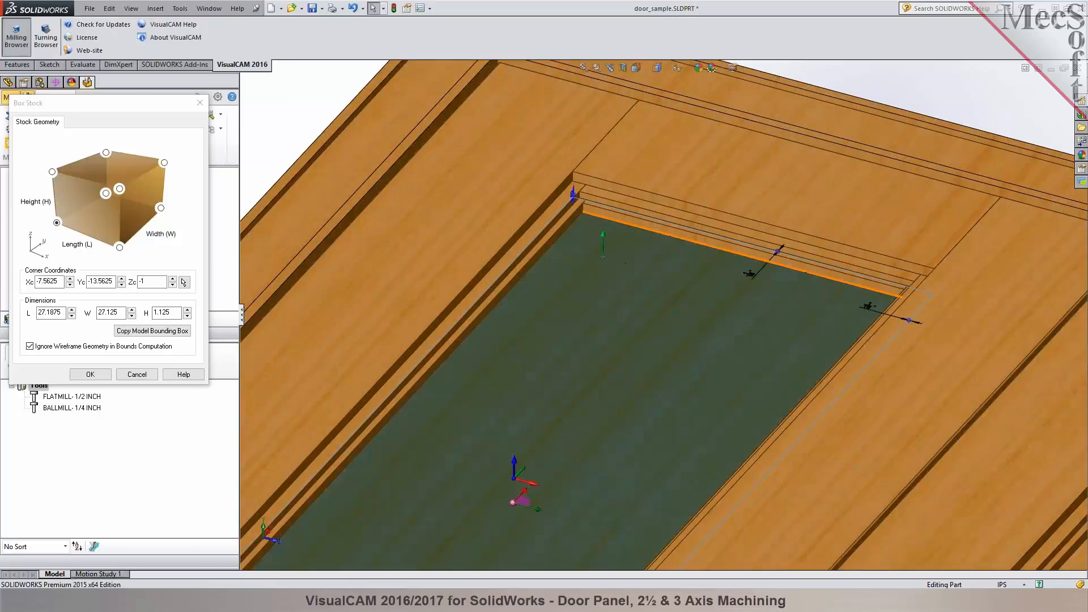
scroll(743, 365, "up", 4)
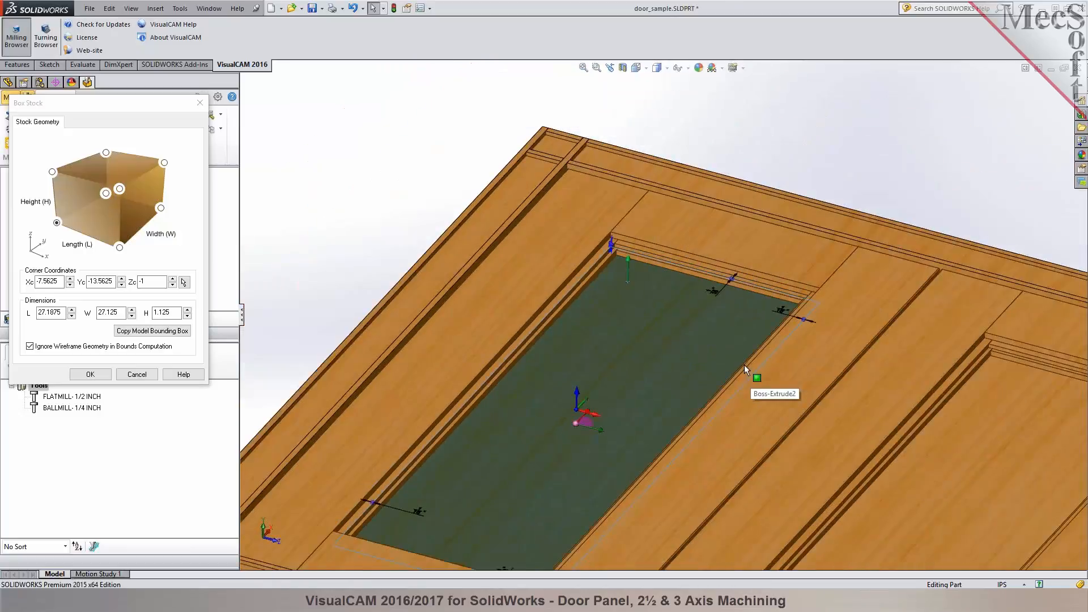
scroll(818, 312, "down", 6)
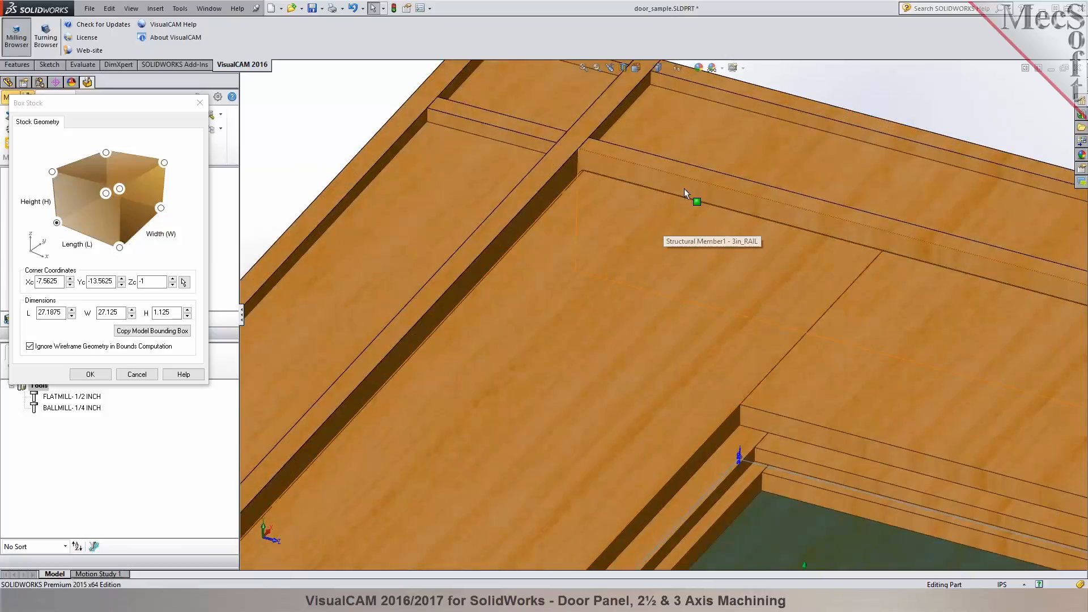
scroll(543, 220, "up", 2)
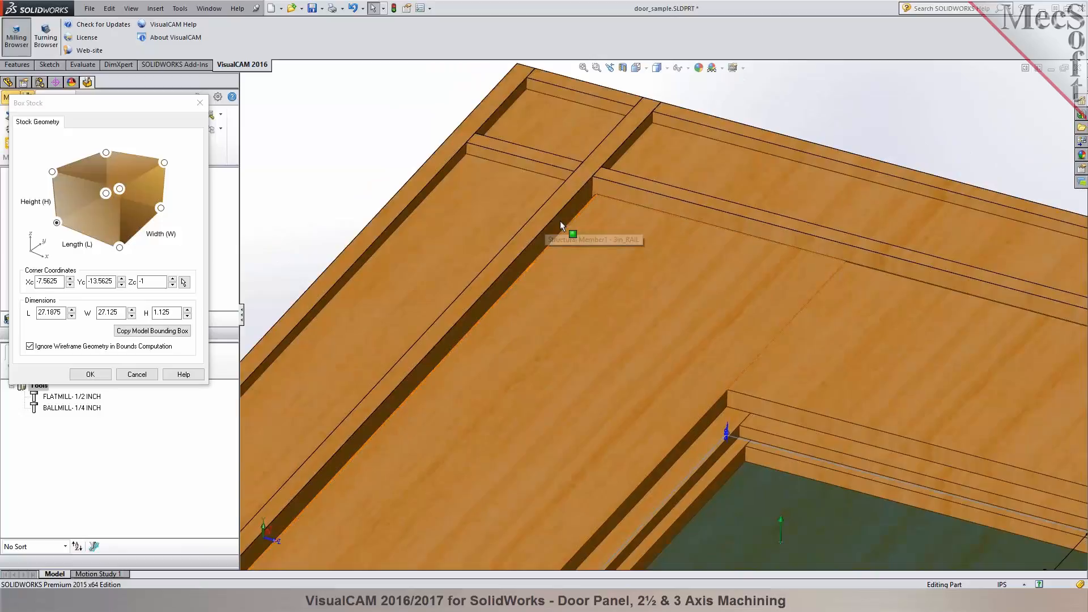
scroll(573, 242, "up", 2)
scroll(720, 332, "up", 2)
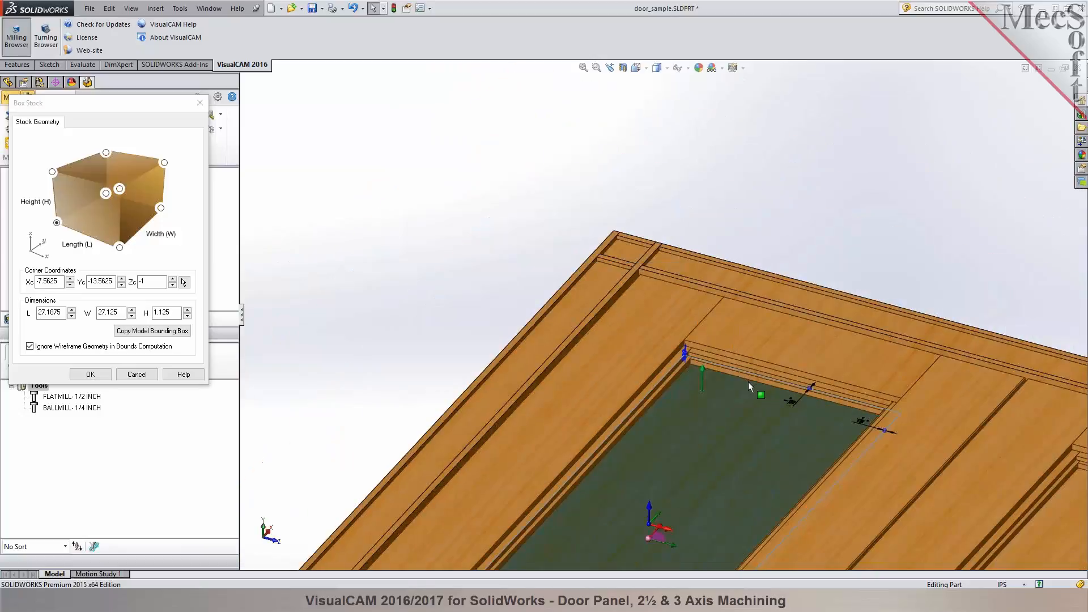
scroll(739, 369, "up", 2)
scroll(830, 366, "up", 1)
scroll(684, 424, "down", 3)
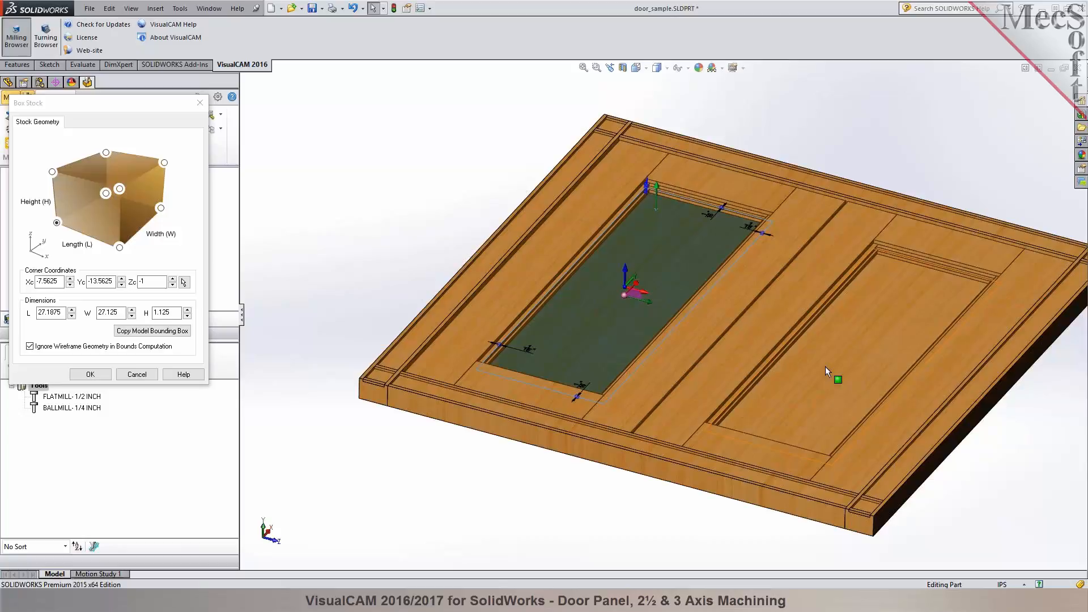
left_click(441, 238)
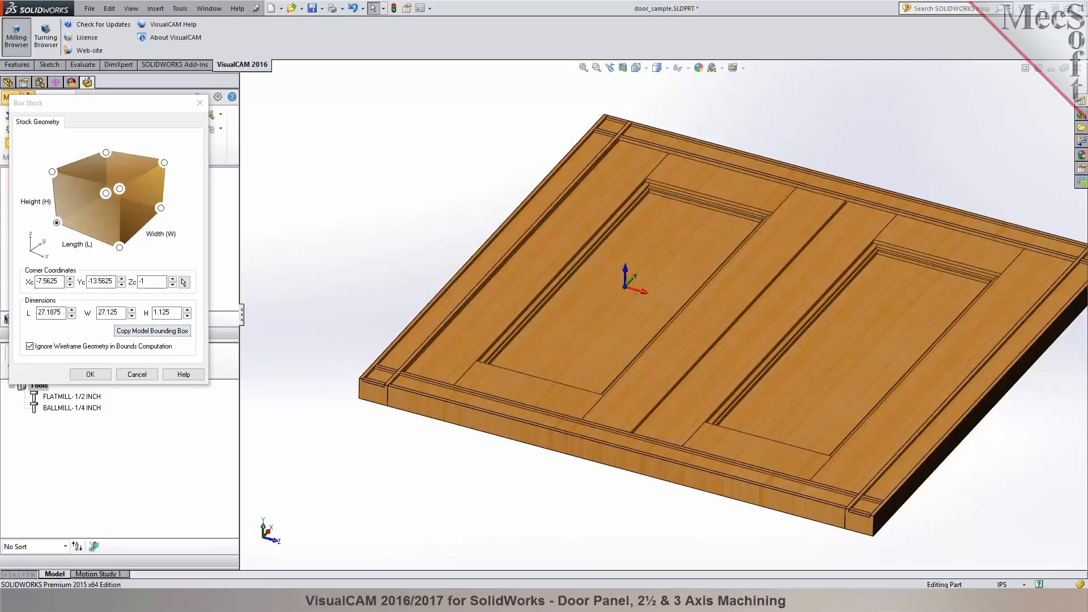
- Set the box stock's length and width to 28 inches each and create the stock
double_click(65, 313)
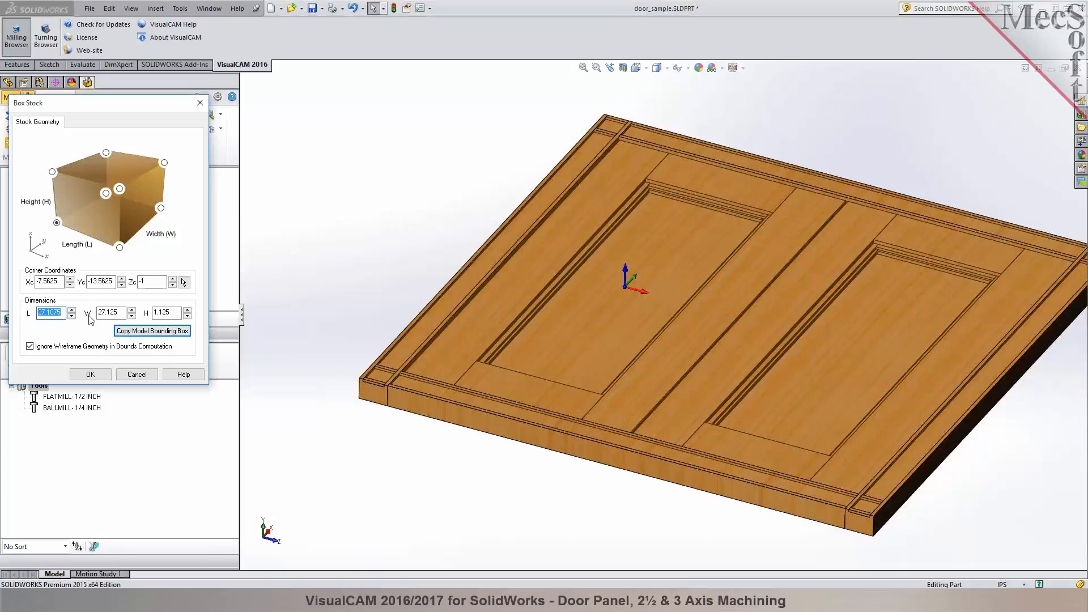
type("28")
key("Tab")
type("28")
left_click(156, 313)
left_click(101, 375)
- View the box stock in simulation mode, and return to programming mode
middle_click_drag(332, 274, 329, 258)
left_click(105, 98)
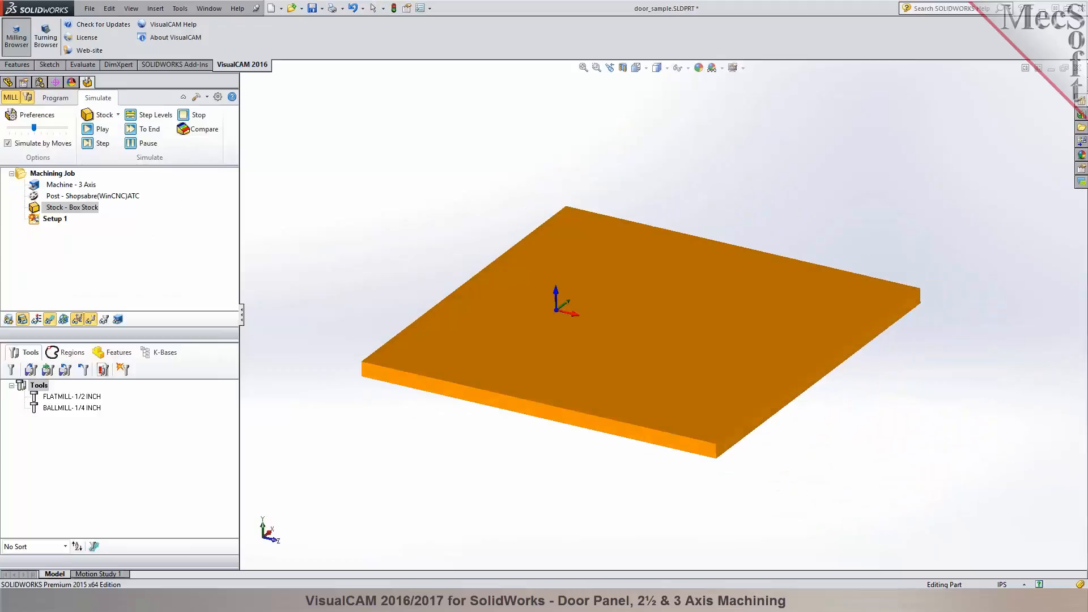
left_click(55, 97)
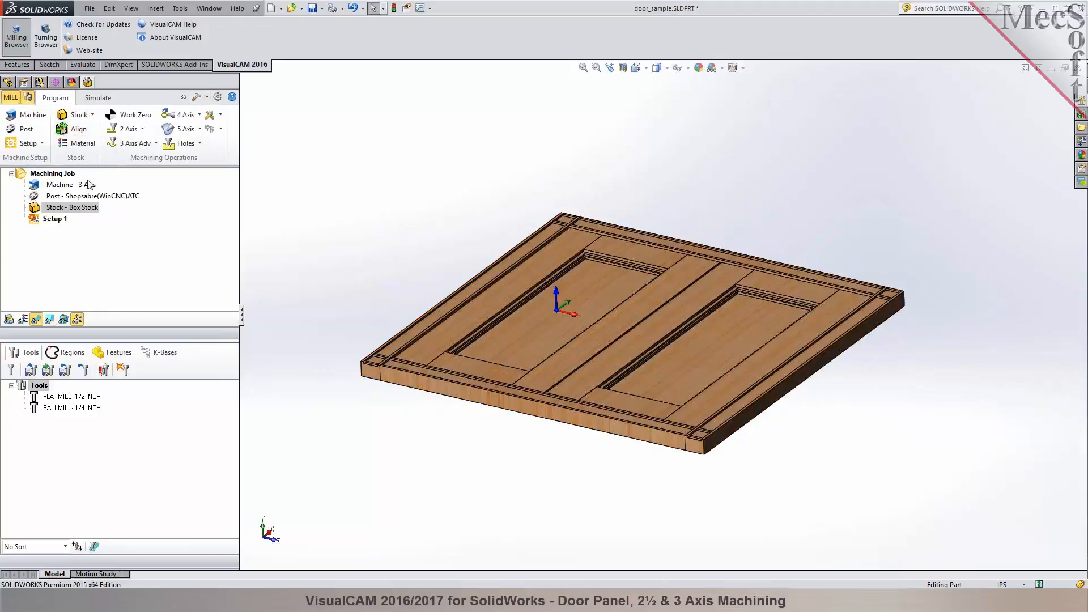
- Align the box stock about the part with Z at Top and XY at Center, ignoring wireframe geometry in the bounds computation
left_click(72, 129)
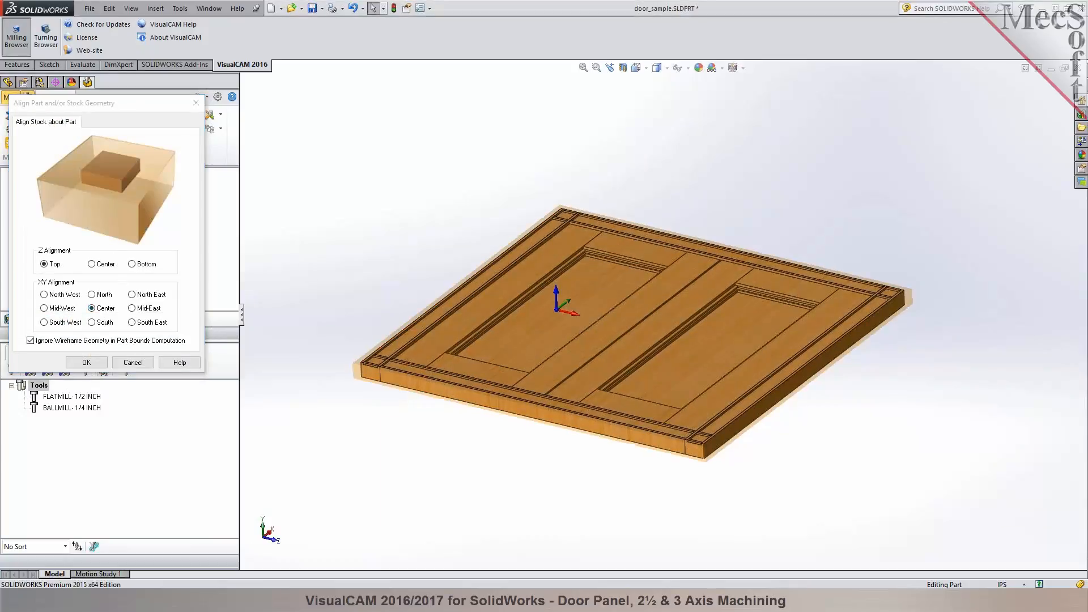
scroll(418, 381, "down", 5)
scroll(363, 391, "down", 3)
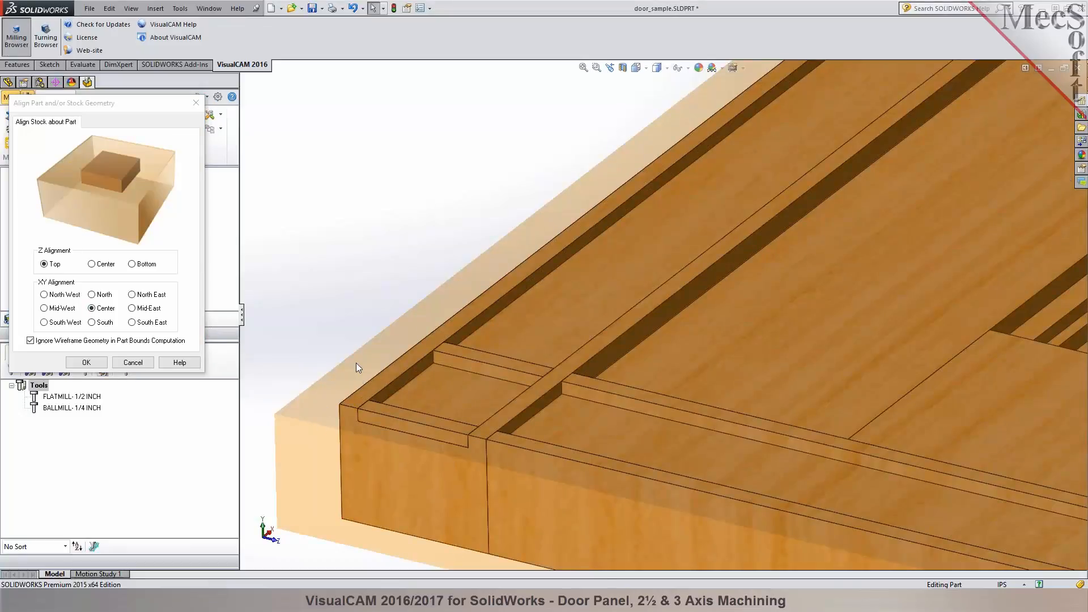
scroll(284, 352, "up", 10)
scroll(988, 311, "down", 3)
scroll(988, 311, "up", 2)
left_click(86, 363)
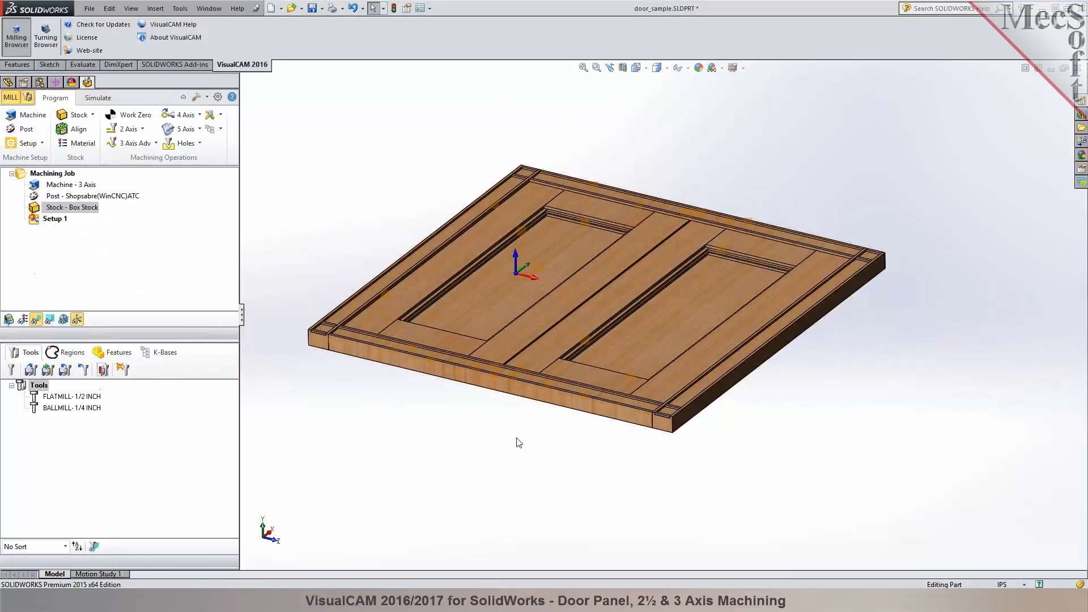
- Review the job's machine, post-processor and stock entries, view the stock in simulation mode, and return to programming mode
left_click(71, 186)
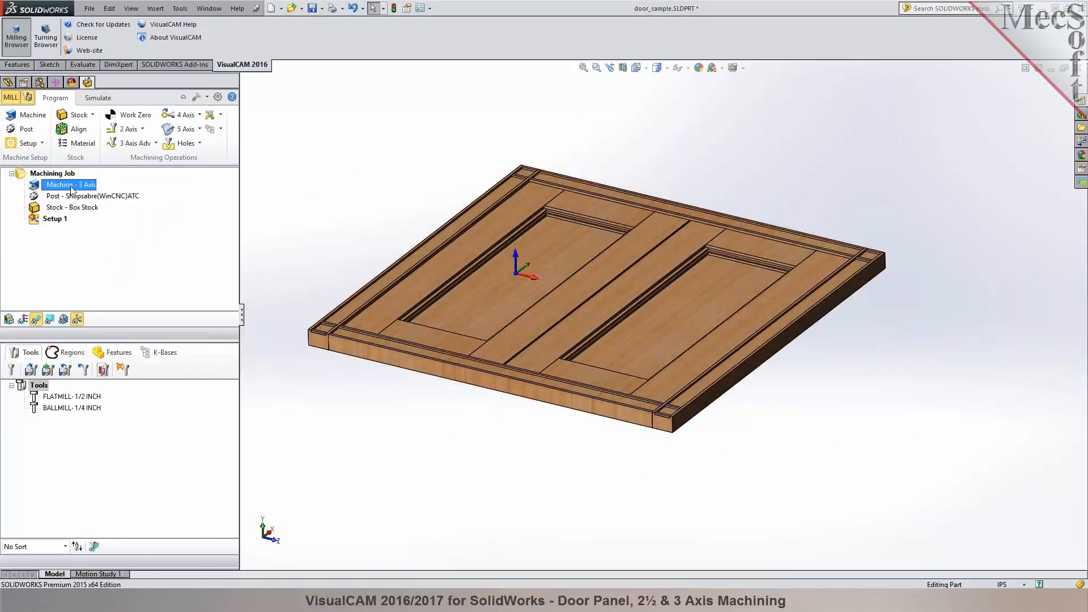
left_click(80, 208)
left_click(84, 197)
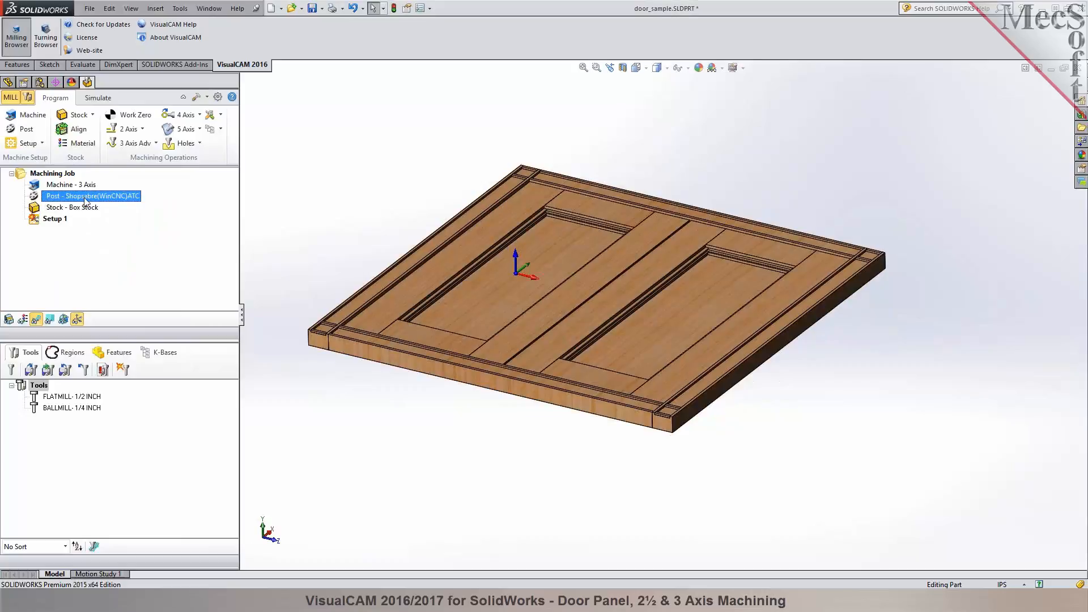
key("Up")
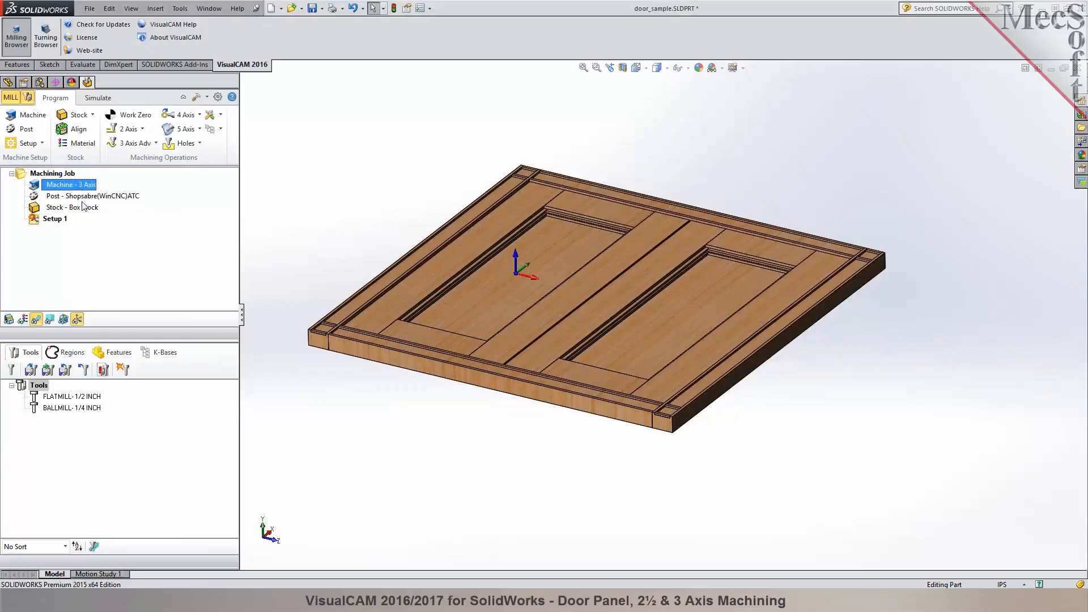
left_click(82, 206)
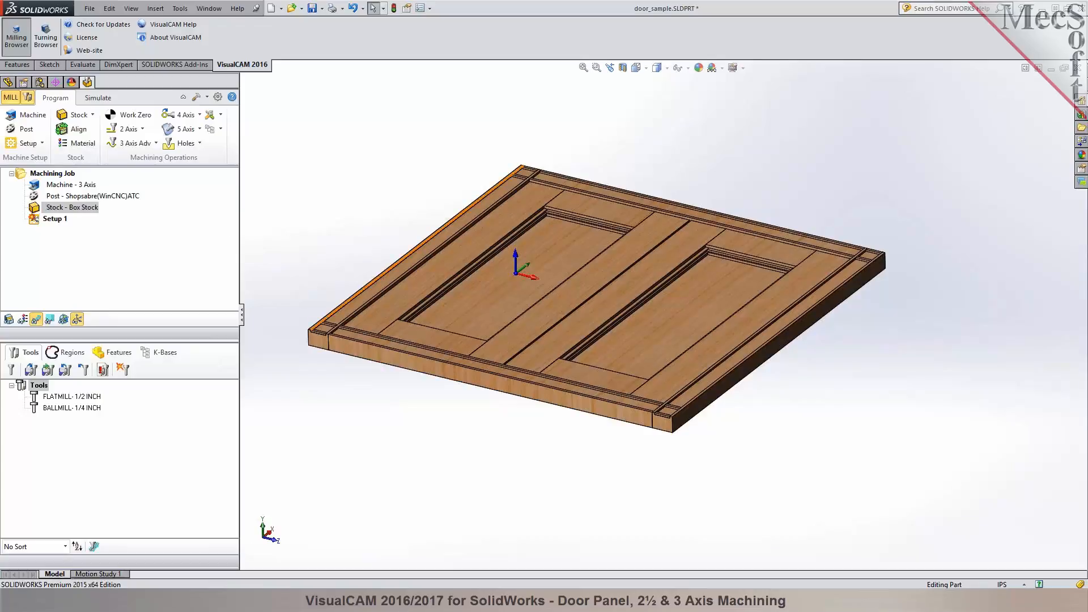
left_click(98, 97)
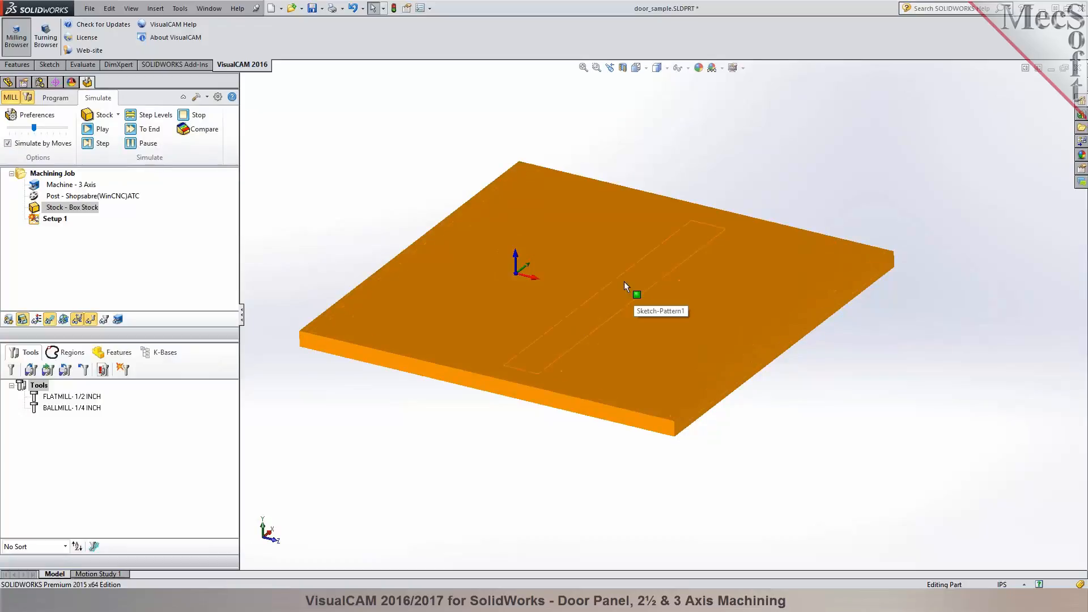
left_click(55, 100)
- Create a work zero on the stock box at the Highest Z face's South West corner
left_click(129, 116)
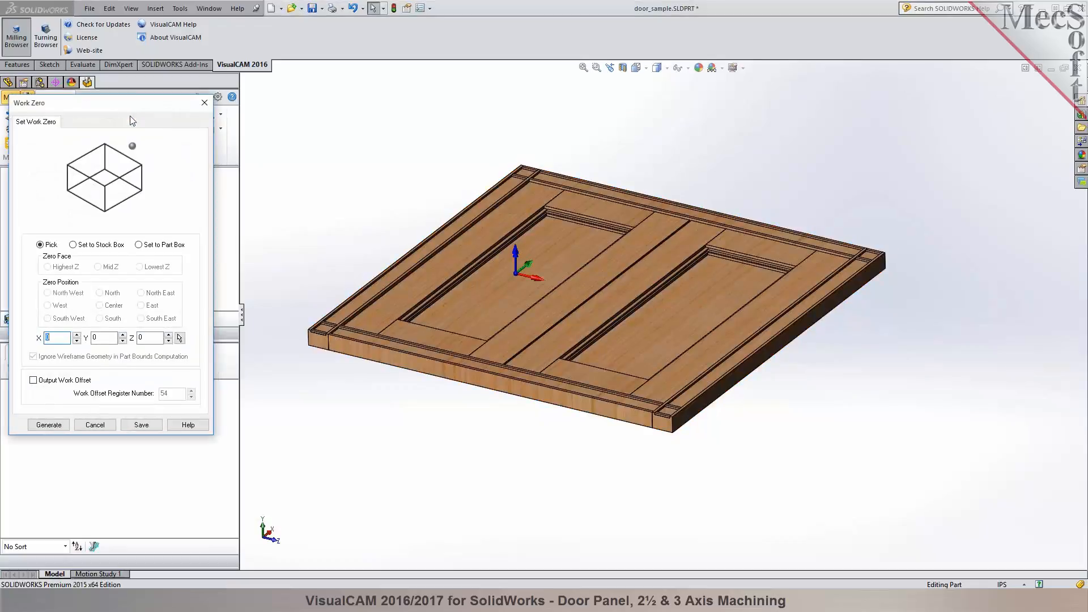
left_click(102, 245)
left_click(57, 319)
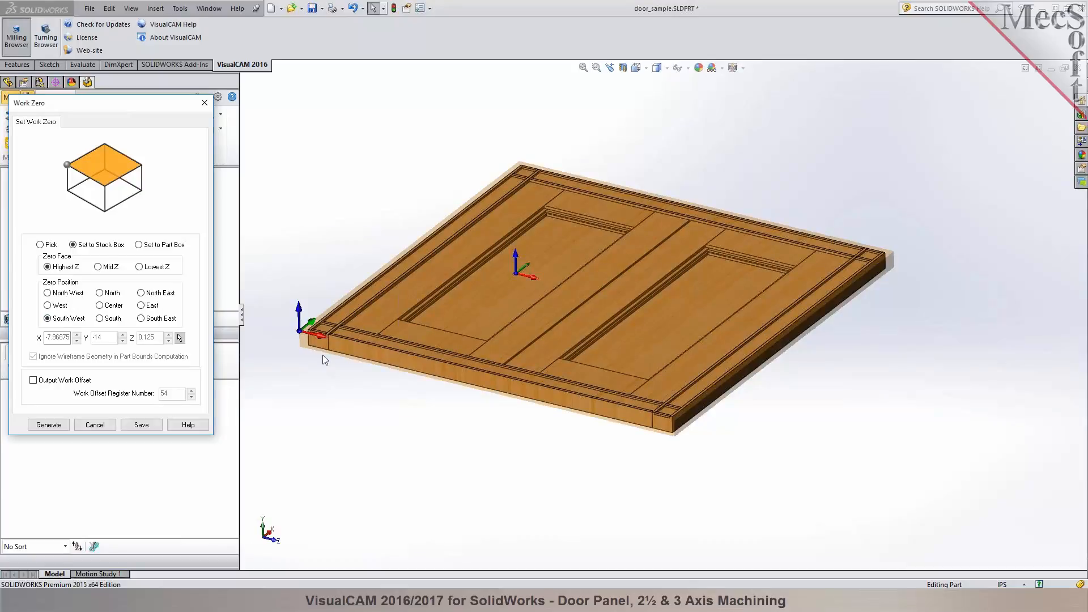
left_click(57, 428)
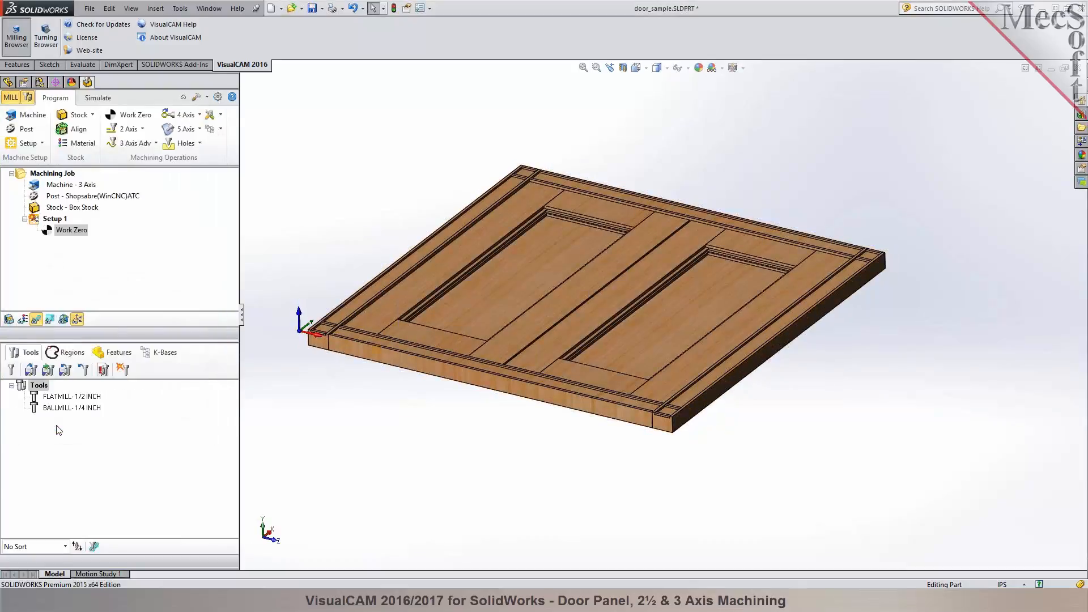
- Compare the origin locations of Setup 1 and Work Zero, and examine the door's recessed panels and grooves
left_click(49, 219)
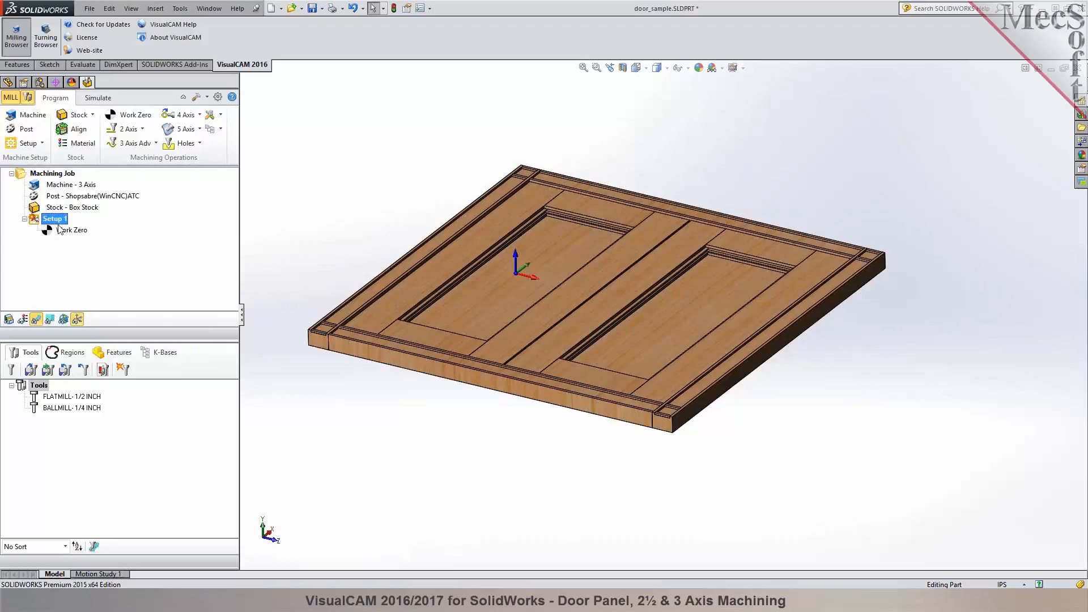
right_click(54, 218)
left_click(59, 226)
left_click(67, 230)
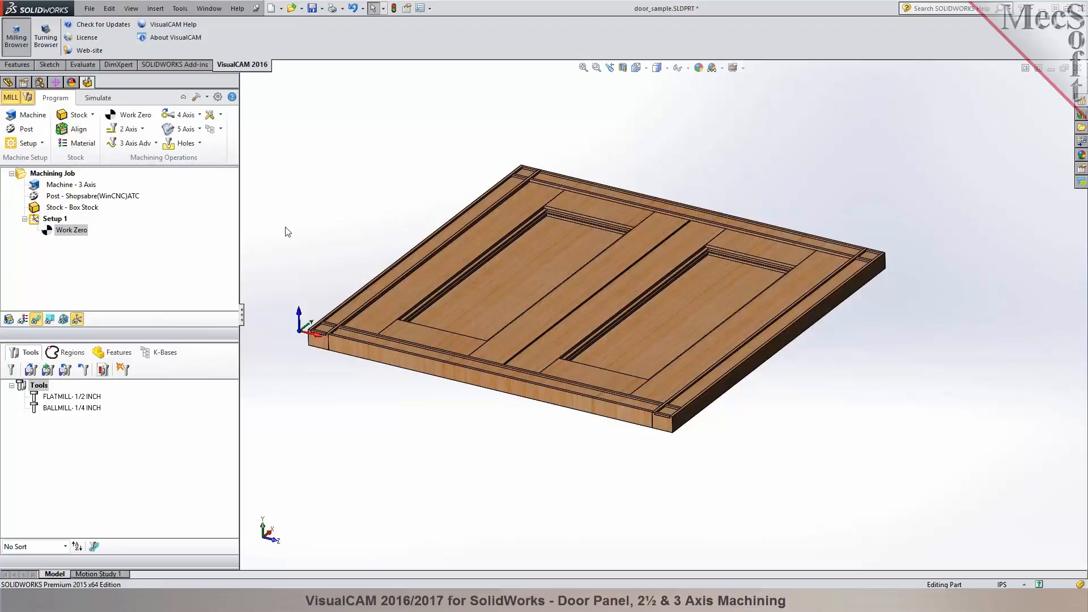
scroll(379, 244, "down", 3)
scroll(576, 295, "down", 2)
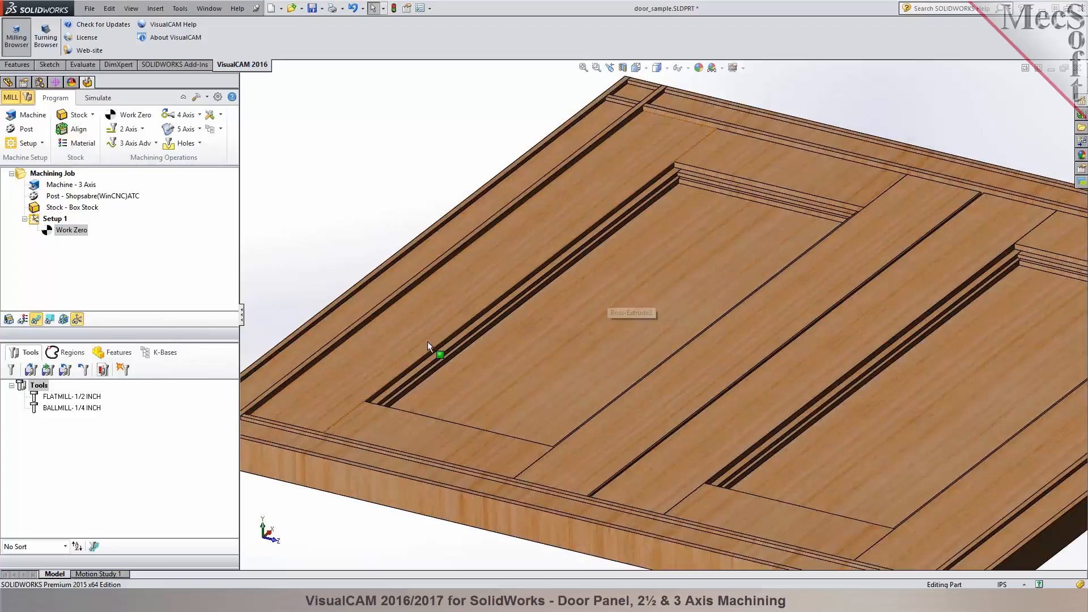
scroll(647, 352, "up", 2)
scroll(655, 349, "down", 2)
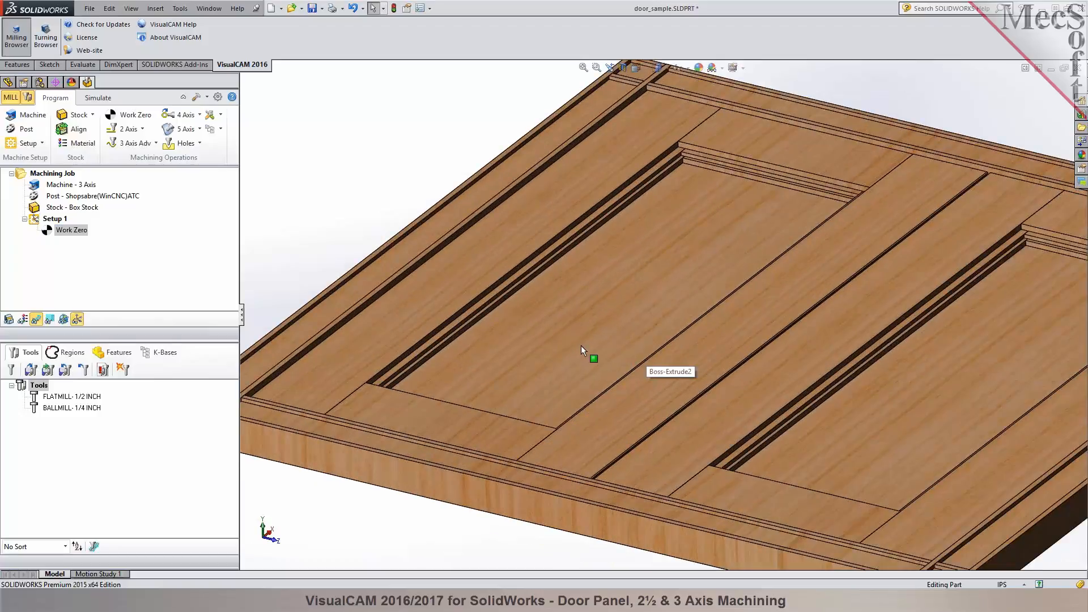
scroll(525, 348, "up", 3)
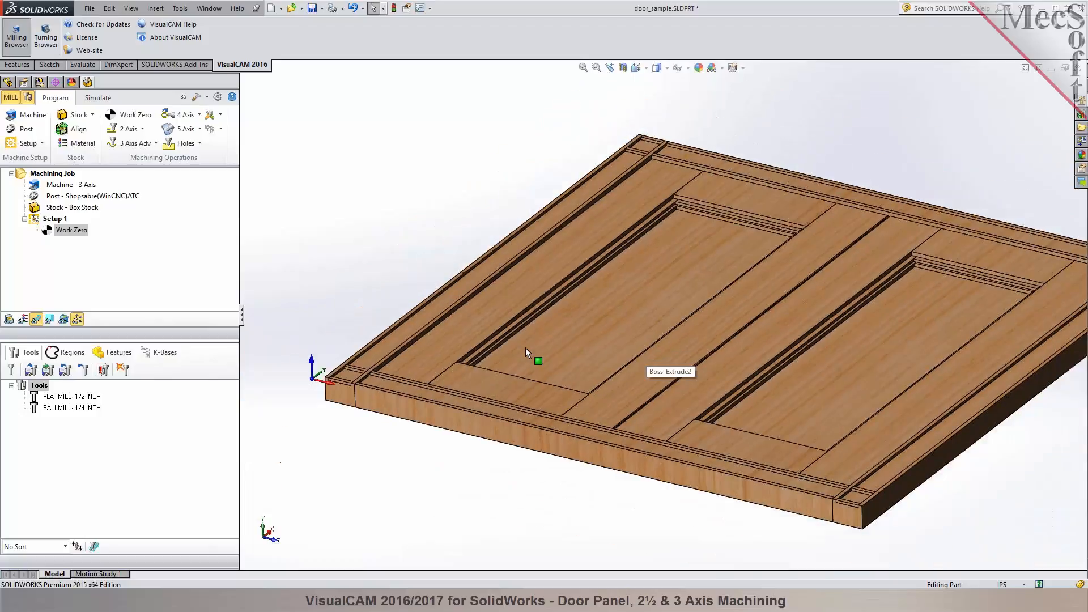
scroll(564, 270, "down", 1)
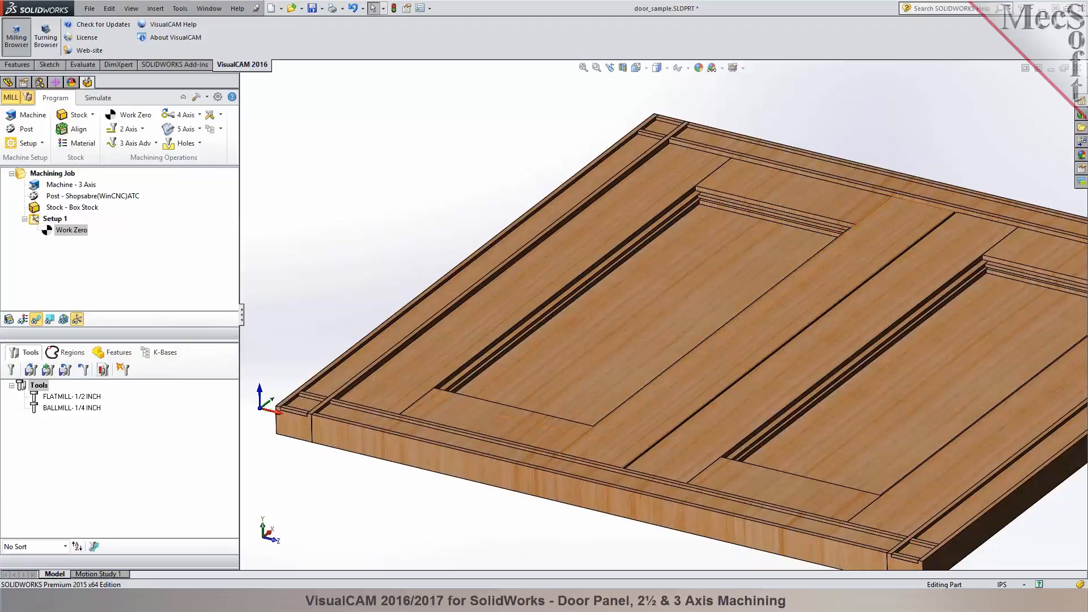
- Start a 2½ axis Pocketing operation and try to pick the left recessed panel's floor edge loop as a curve region
left_click(143, 129)
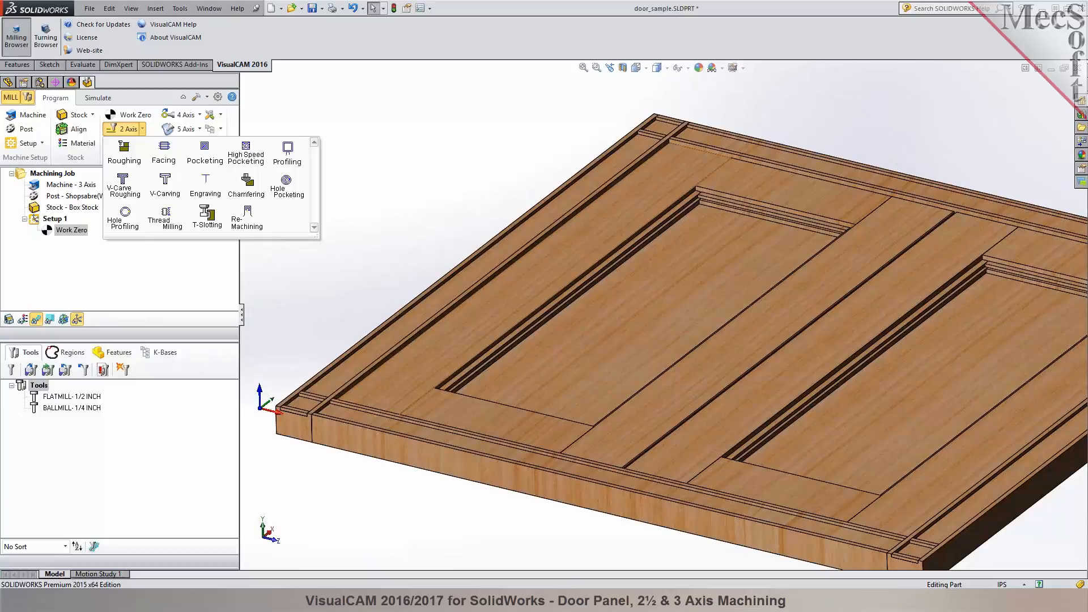
scroll(564, 289, "down", 3)
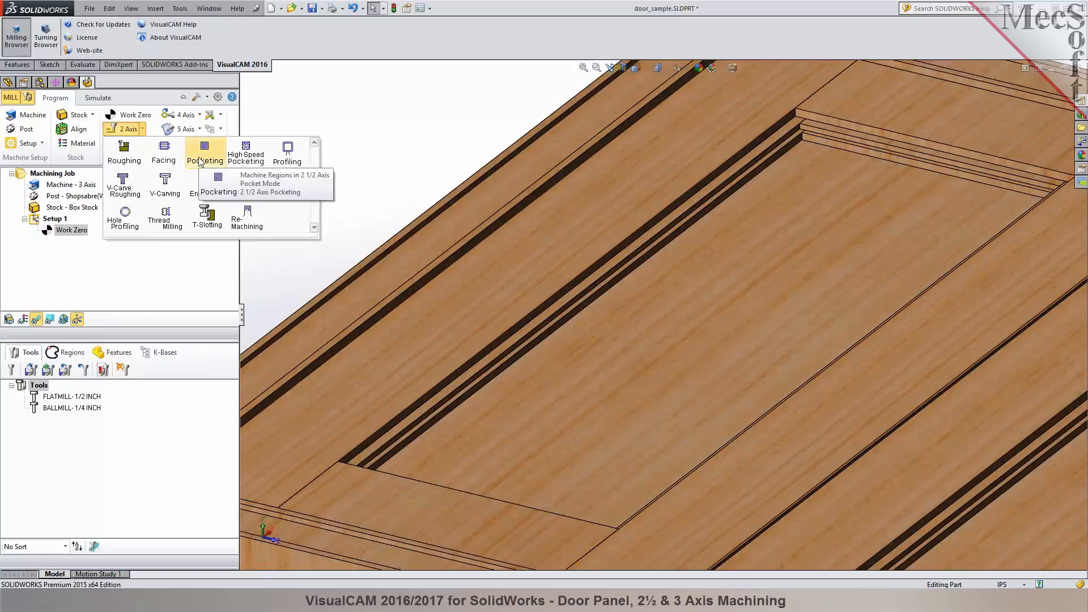
left_click(201, 162)
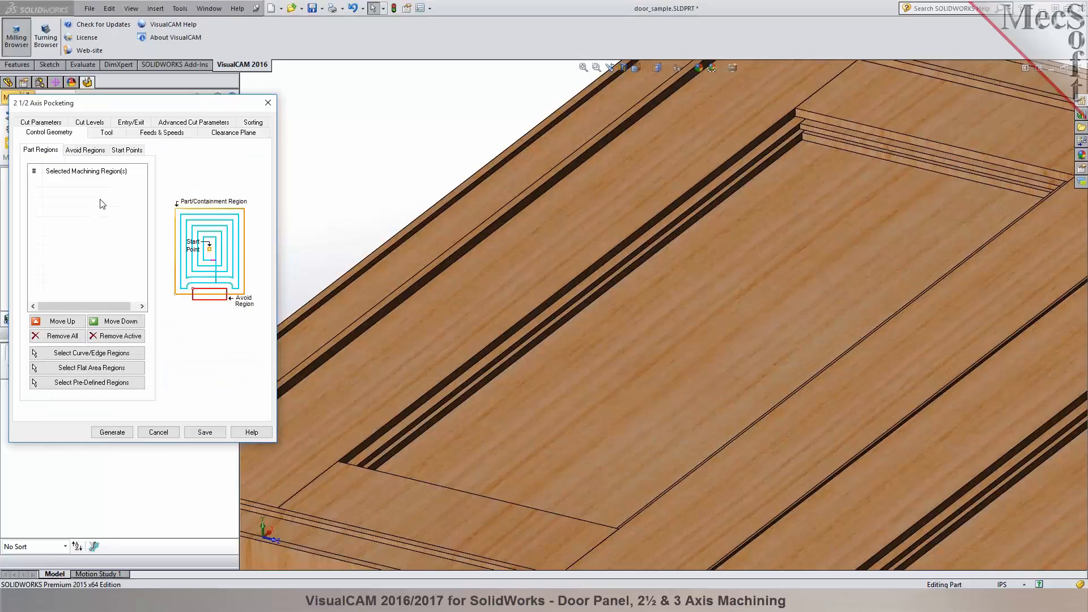
left_click(108, 353)
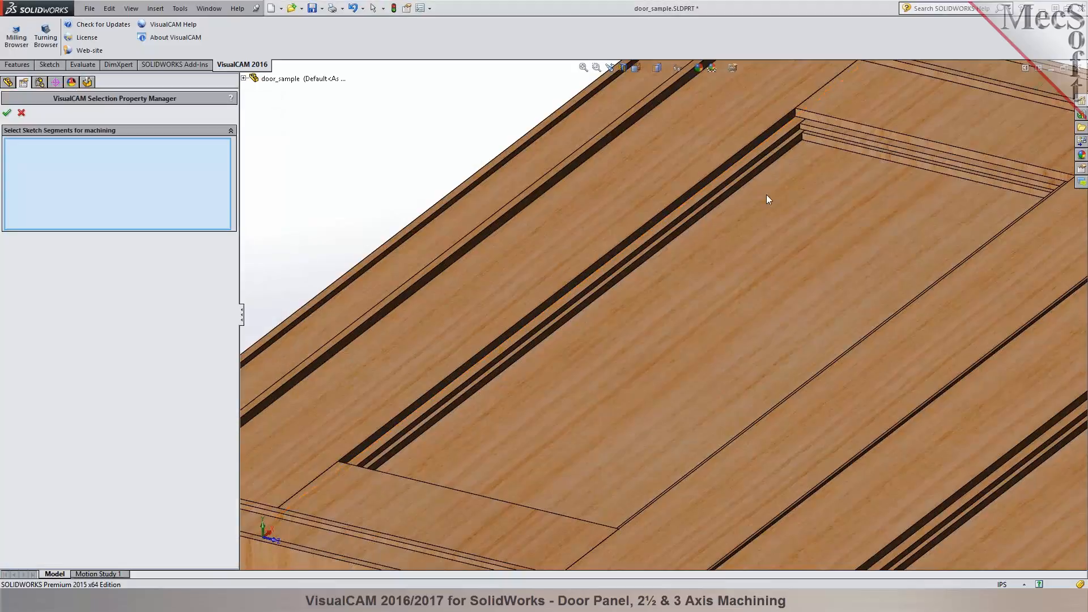
right_click(817, 143)
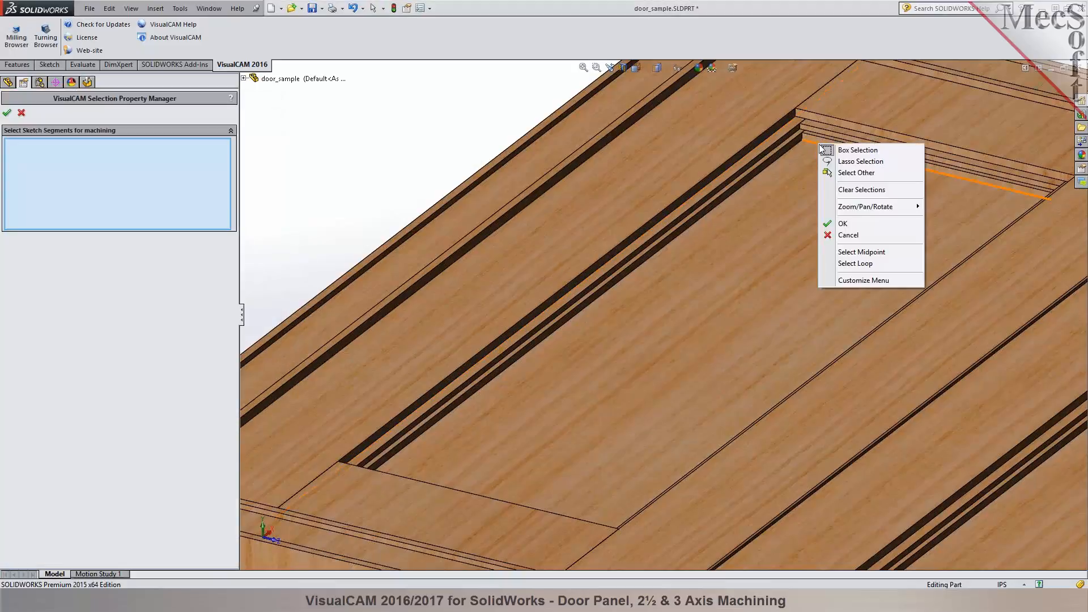
left_click(858, 264)
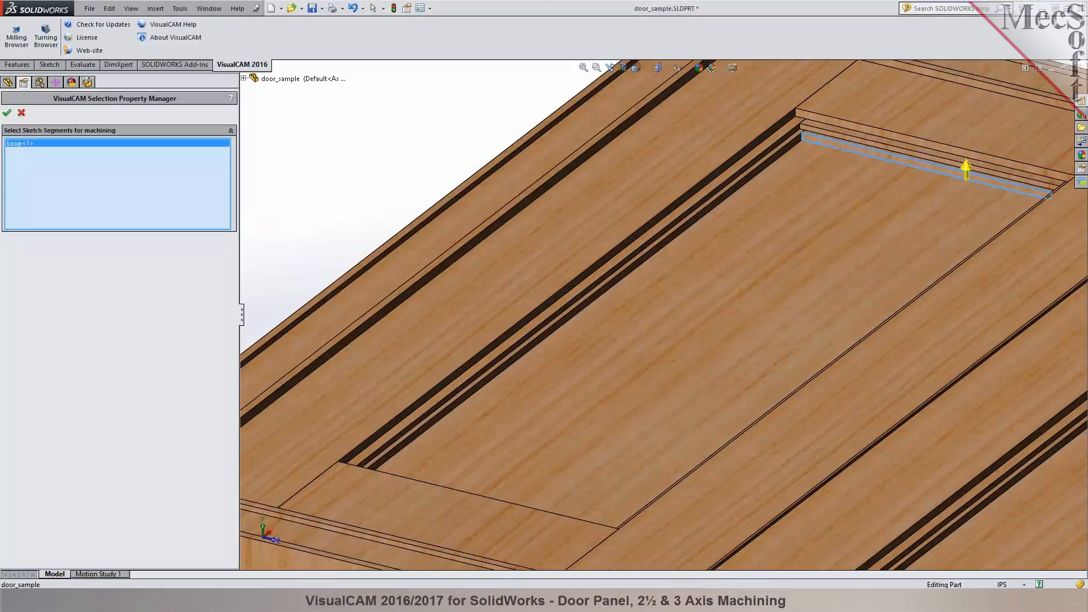
left_click(967, 168)
- Inspect the picked edge loop, clear it, and cancel the curve region selection
scroll(971, 194, "up", 5)
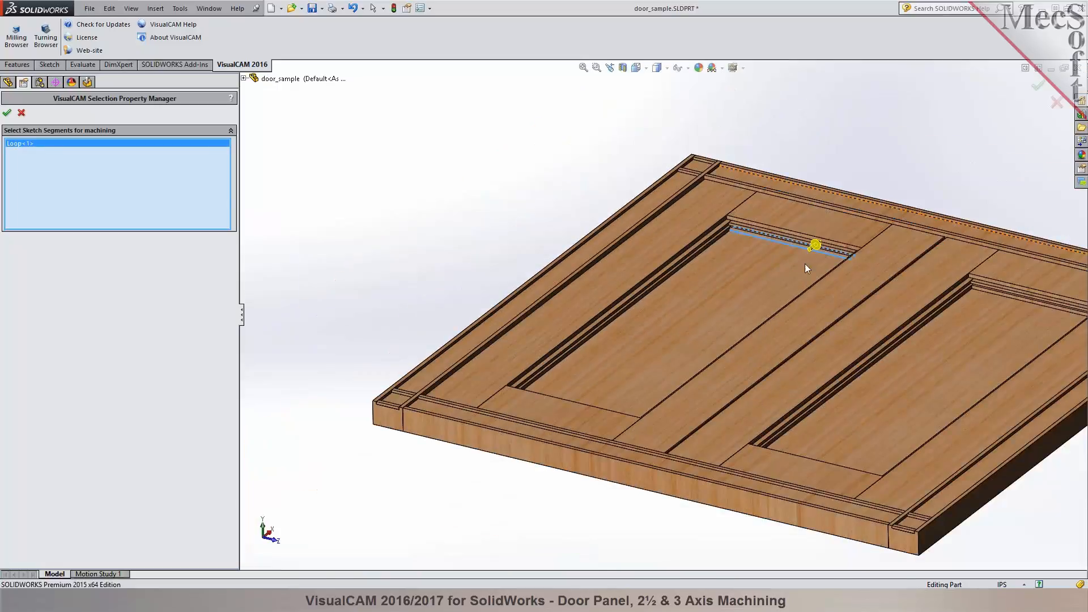
scroll(804, 264, "down", 5)
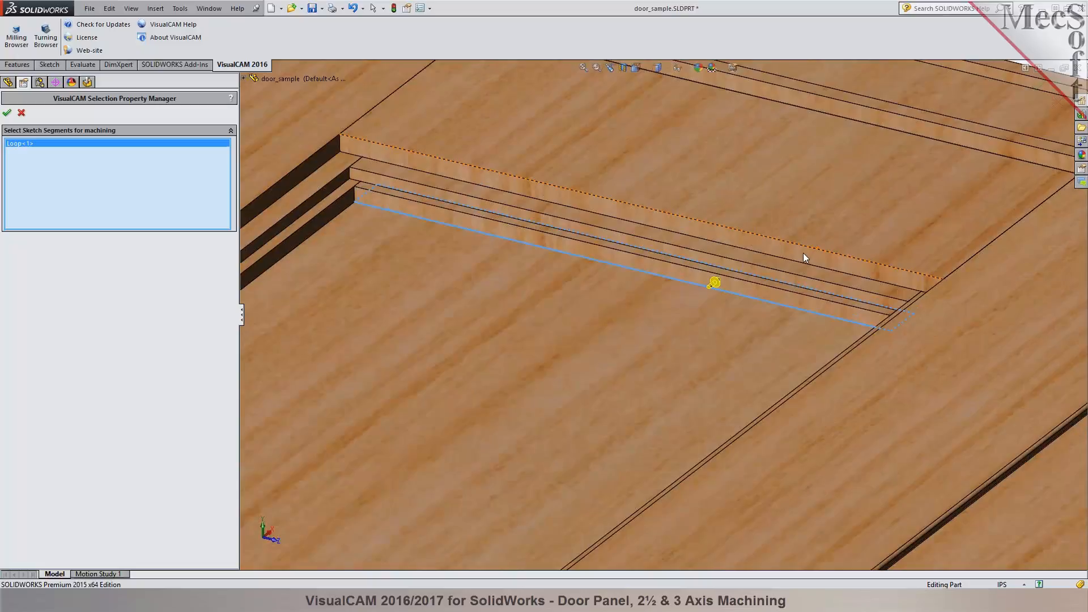
scroll(796, 255, "up", 2)
right_click(20, 144)
left_click(29, 150)
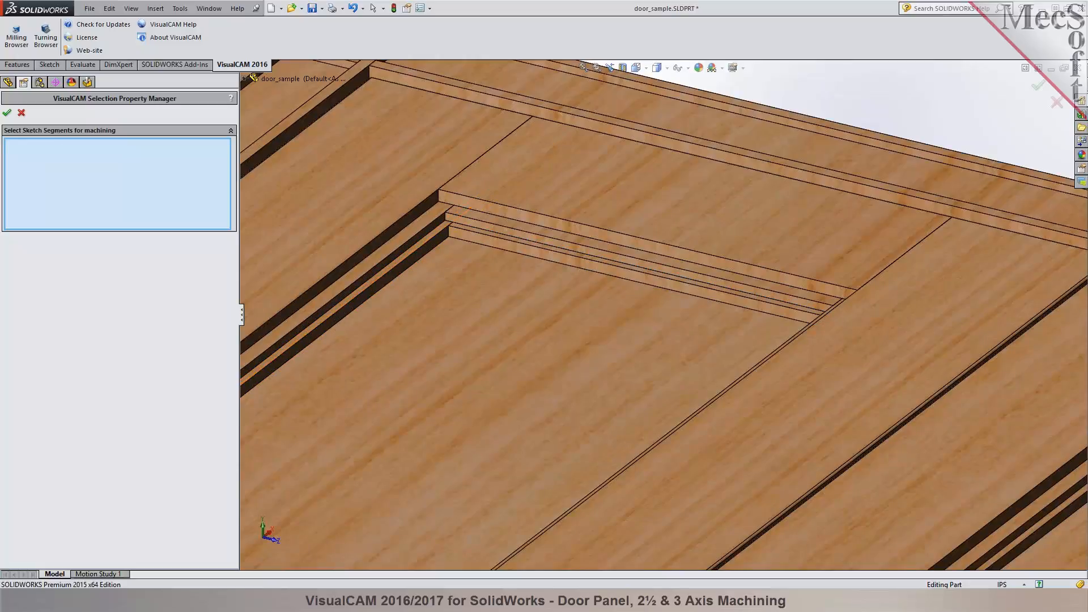
left_click(21, 114)
- Try using the left recessed panel's floor as a flat area region for the pocketing operation
left_click(88, 369)
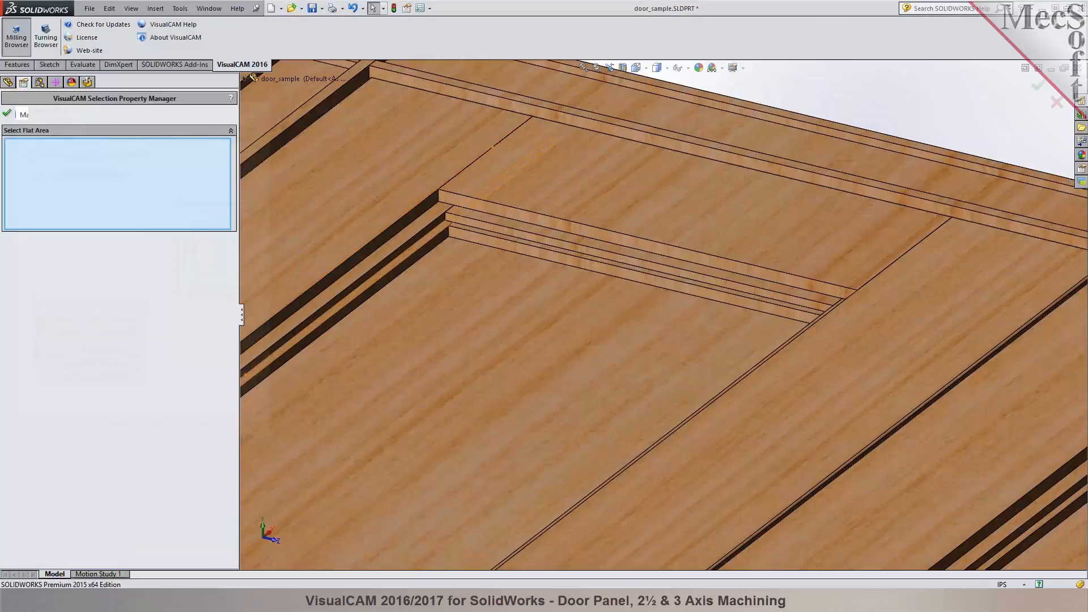
left_click(468, 387)
left_click(7, 113)
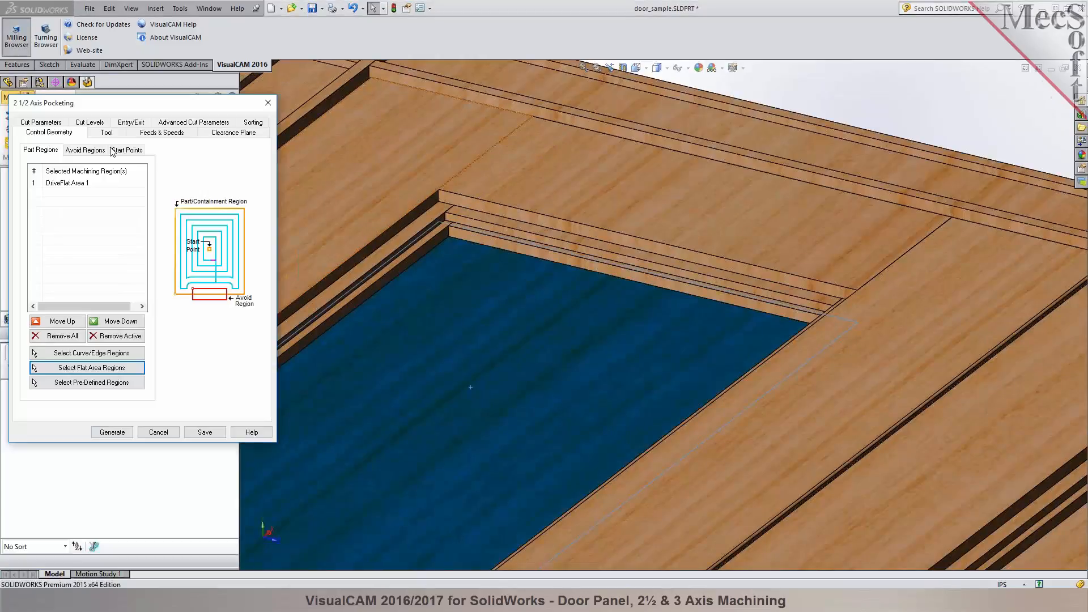
- Examine the flat area region's boundary against the panel's stepped edges, and cancel the pocketing operation
scroll(617, 245, "up", 4)
left_click(397, 164)
mouse_move(630, 261)
middle_mouse_down()
mouse_move(634, 349)
mouse_move(635, 252)
middle_mouse_up()
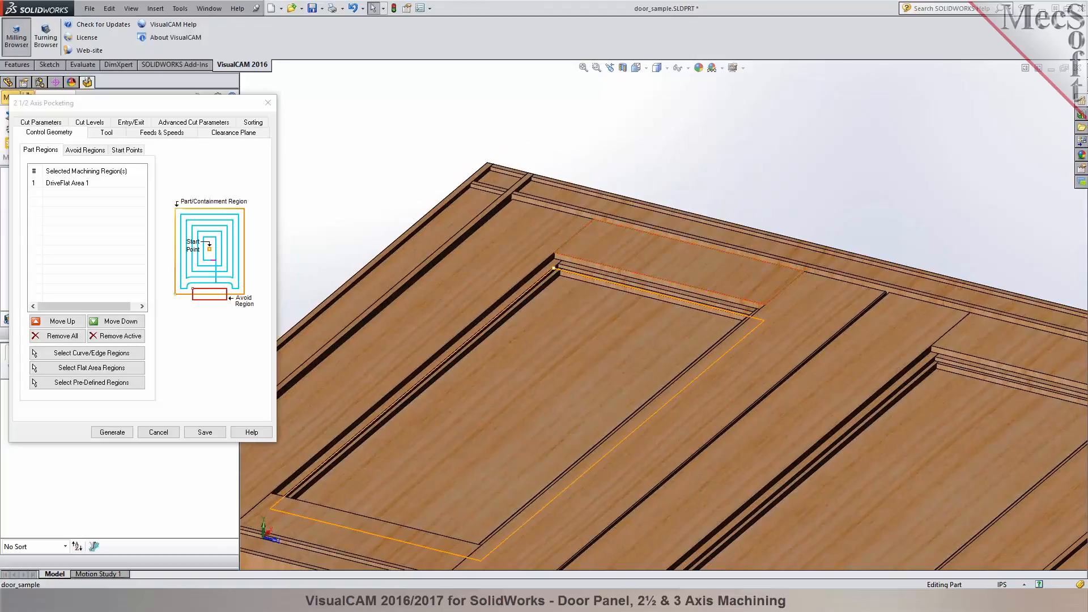
scroll(651, 306, "up", 2)
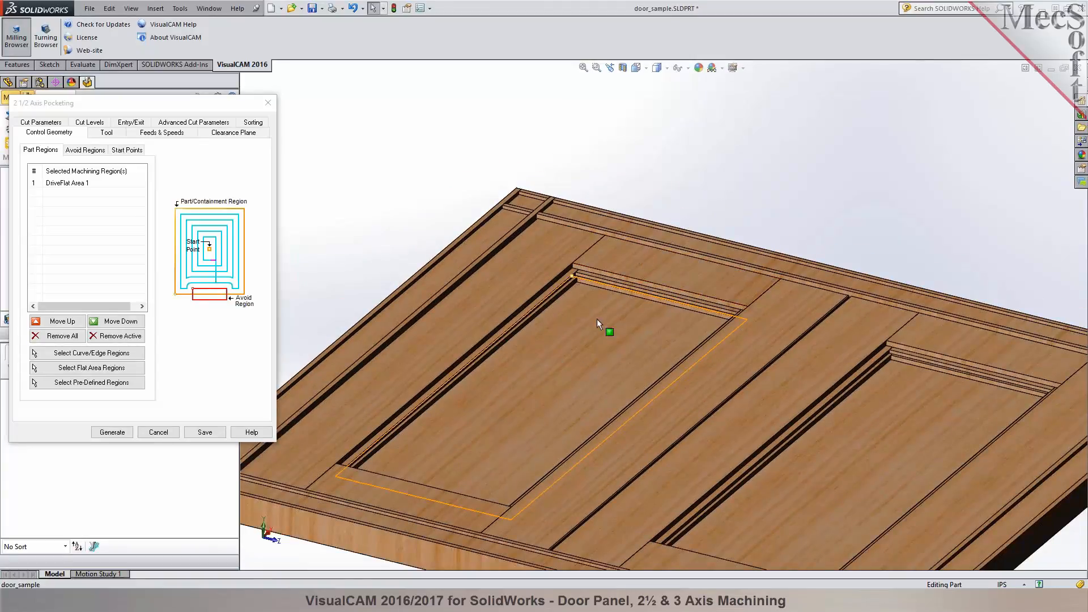
scroll(599, 301, "down", 8)
middle_click_drag(450, 254, 473, 280)
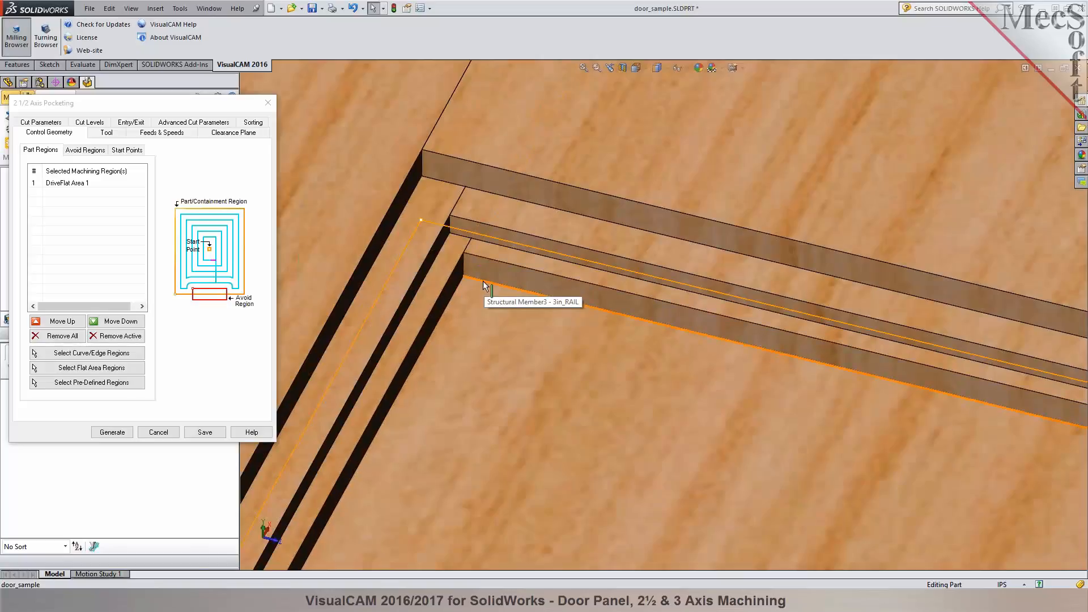
left_click(174, 428)
- Start a new sketch on the floor face of the door's left recessed panel
scroll(491, 295, "up", 8)
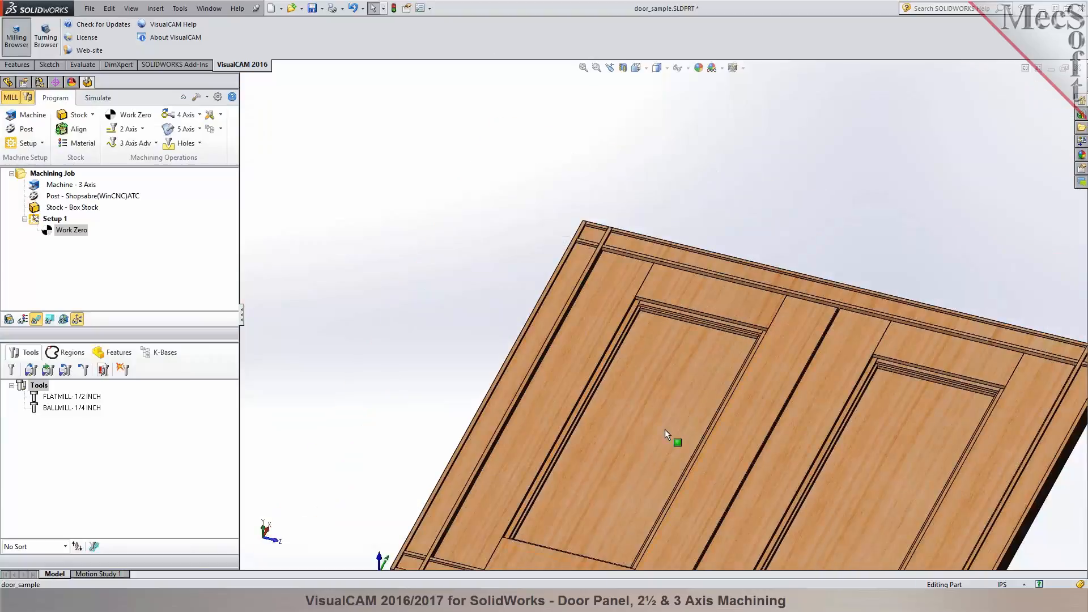
scroll(665, 429, "down", 4)
middle_click_drag(665, 429, 602, 380)
scroll(603, 379, "up", 3)
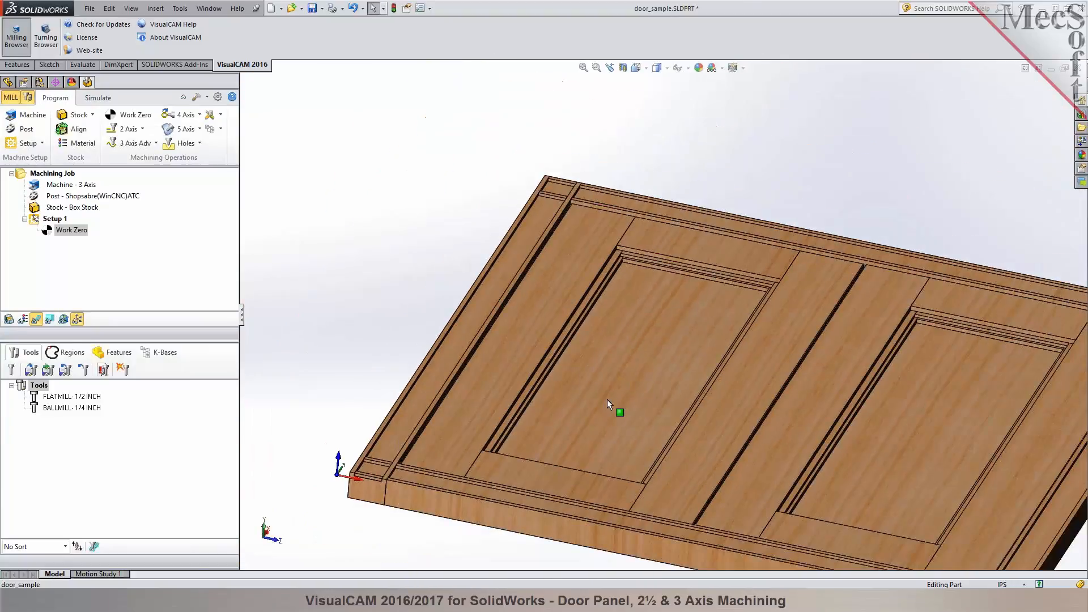
left_click(49, 64)
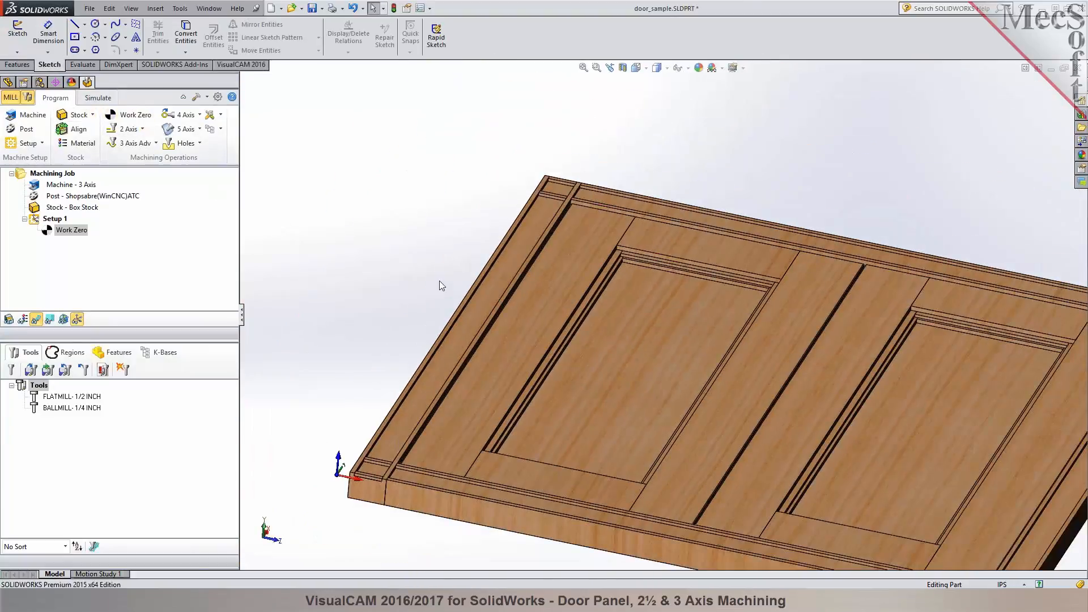
scroll(672, 321, "down", 2)
left_click(674, 321)
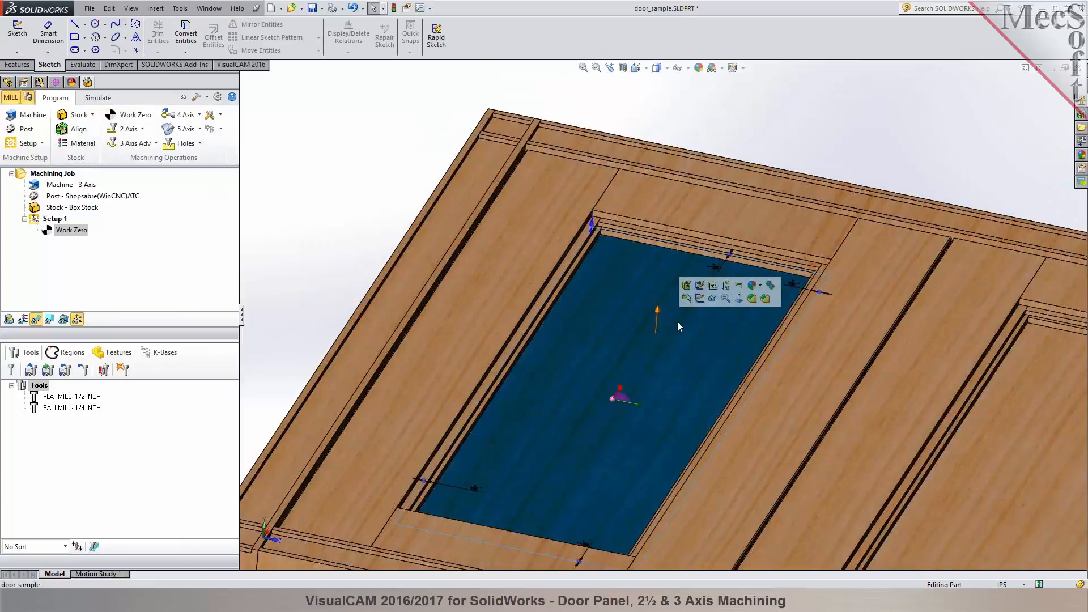
left_click(689, 298)
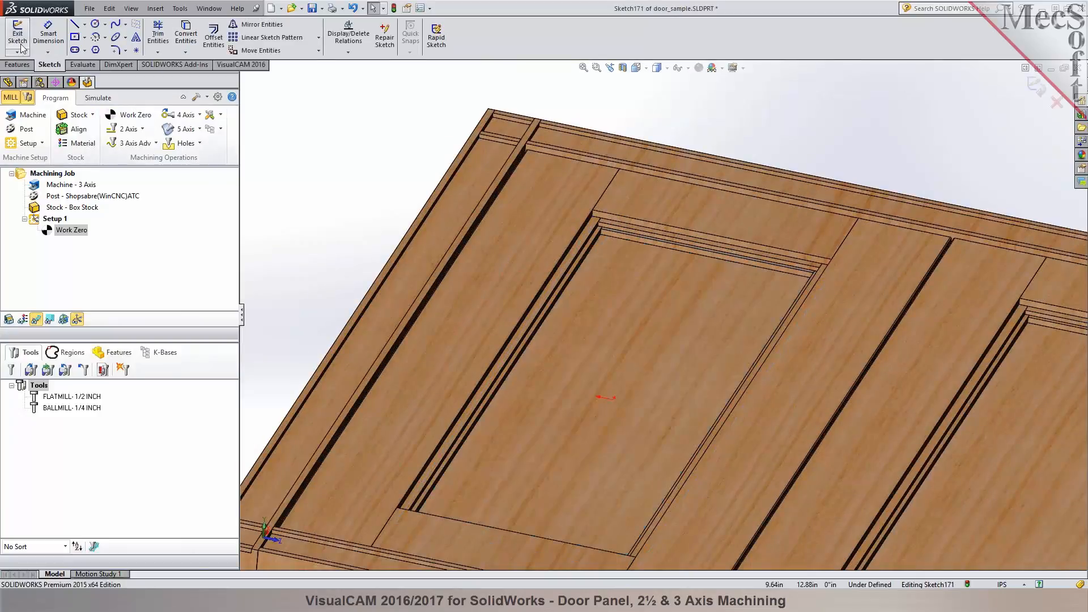
left_click(84, 37)
left_click(113, 50)
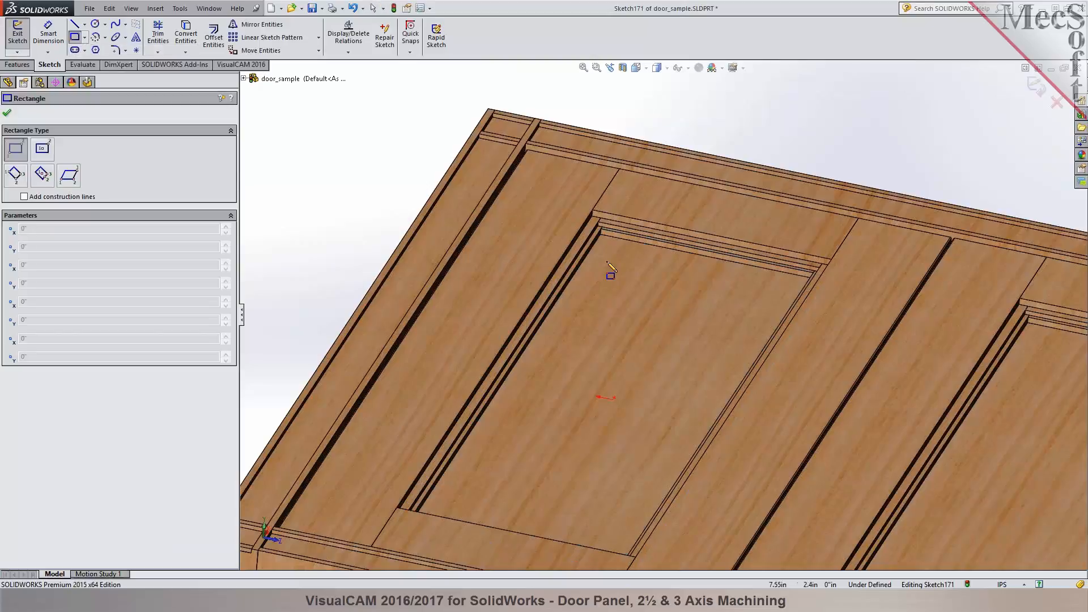
scroll(610, 255, "down", 3)
scroll(611, 250, "down", 4)
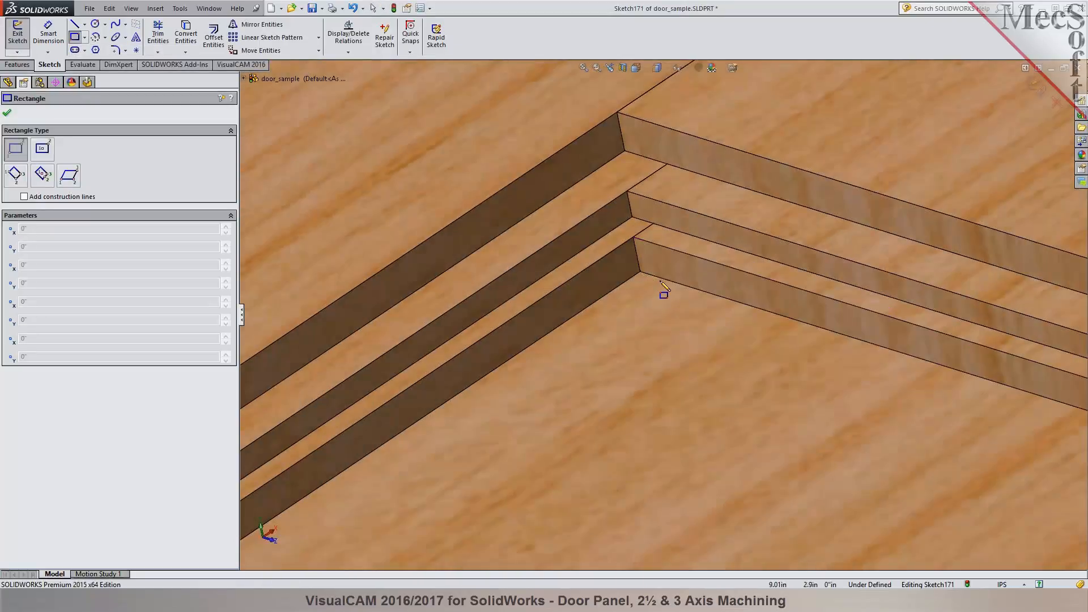
- Pick the innermost step's upper edges on three sides of the recessed panel for Convert Entities
left_click(185, 34)
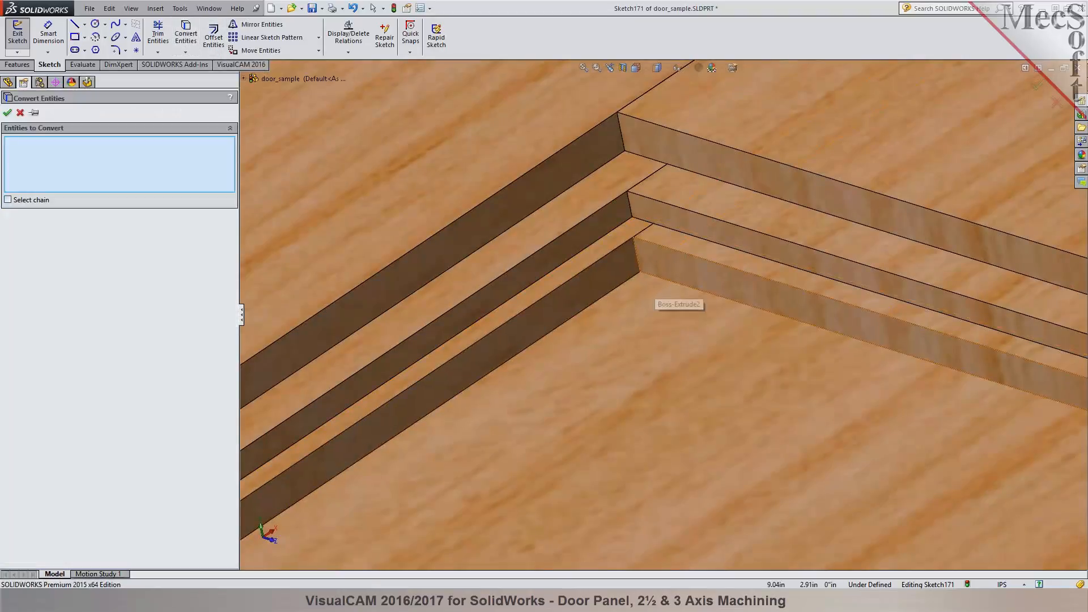
left_click(663, 248)
left_click(626, 257)
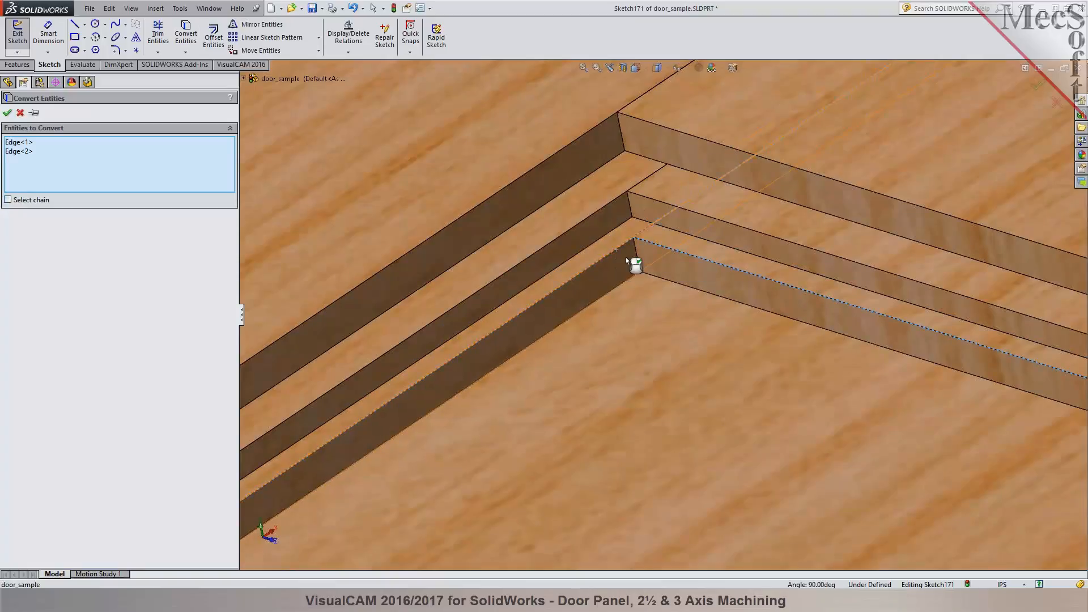
scroll(626, 257, "up", 3)
scroll(627, 257, "up", 5)
middle_click_drag(643, 384, 743, 340)
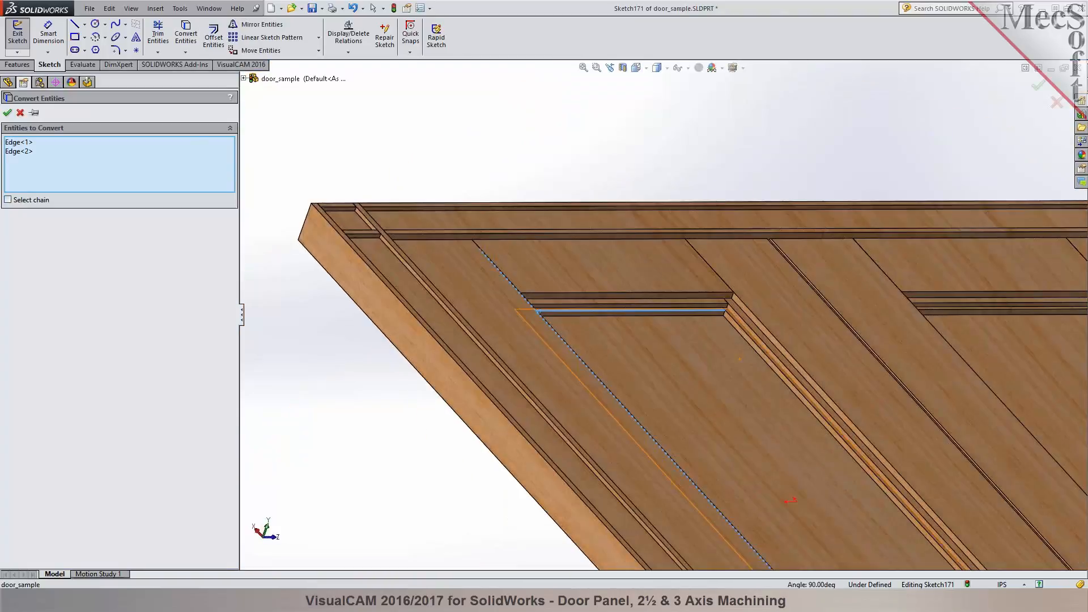
scroll(743, 339, "down", 5)
scroll(667, 298, "up", 3)
left_click(668, 298)
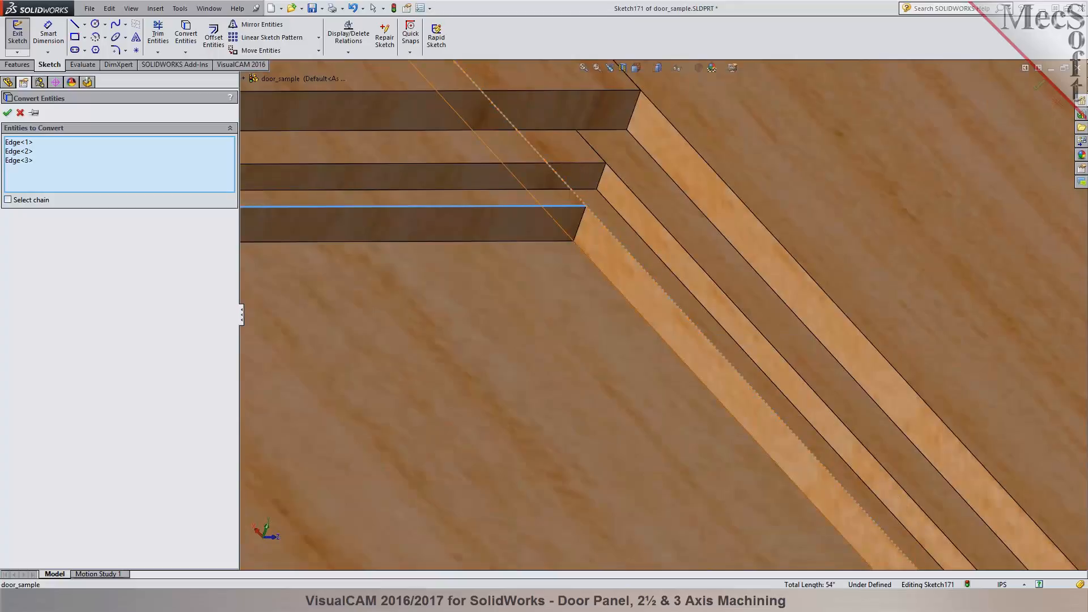
- Add the innermost step's upper edge on the fourth side and convert all four edges into the sketch
scroll(584, 305, "up", 2)
scroll(582, 311, "up", 3)
middle_click_drag(583, 311, 906, 348)
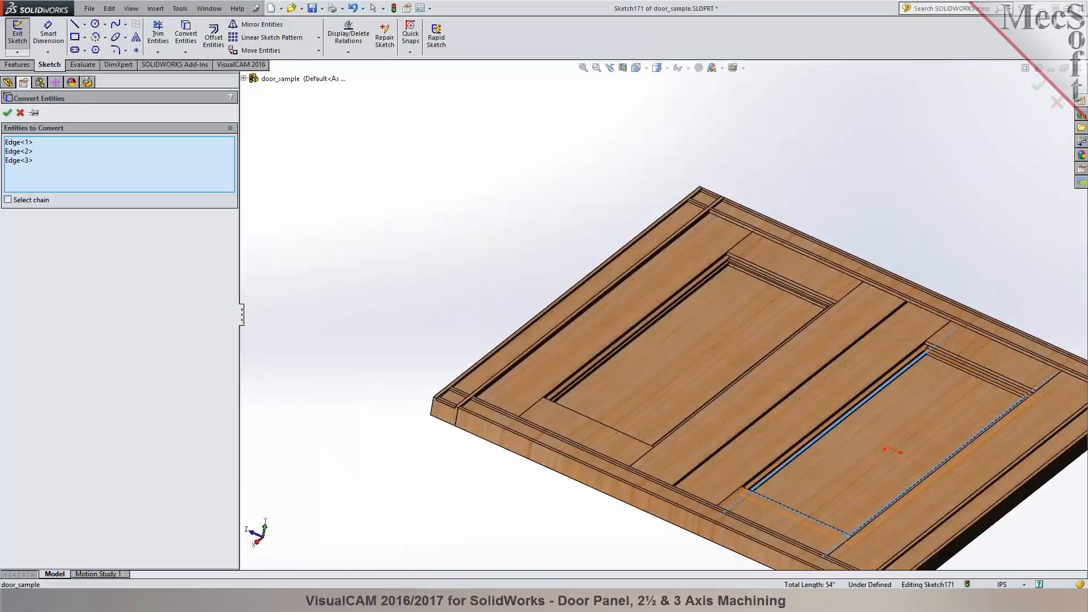
scroll(918, 347, "down", 5)
scroll(917, 347, "down", 5)
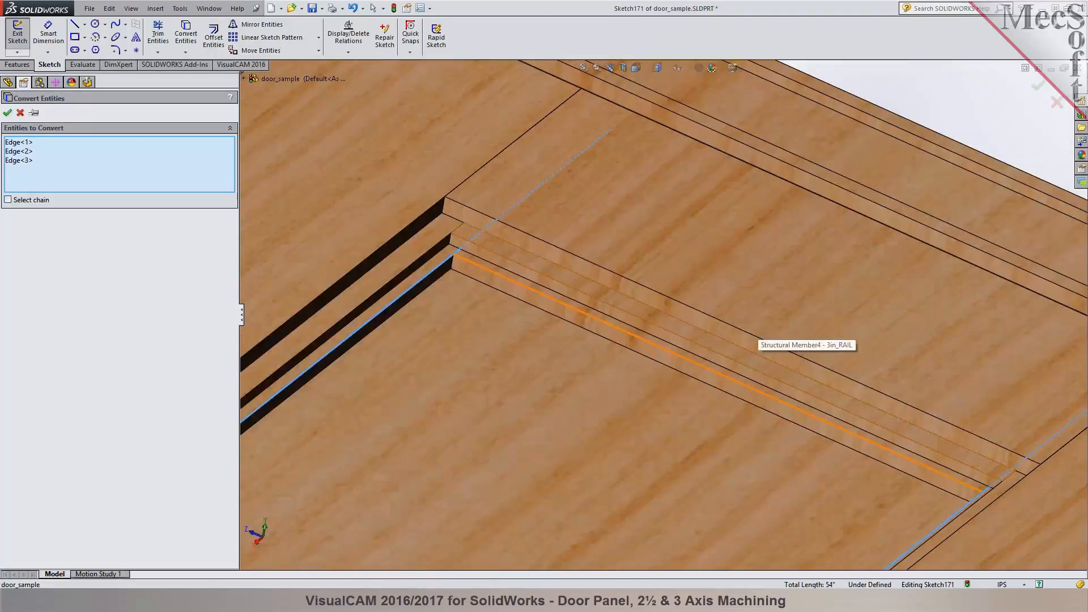
left_click(494, 273)
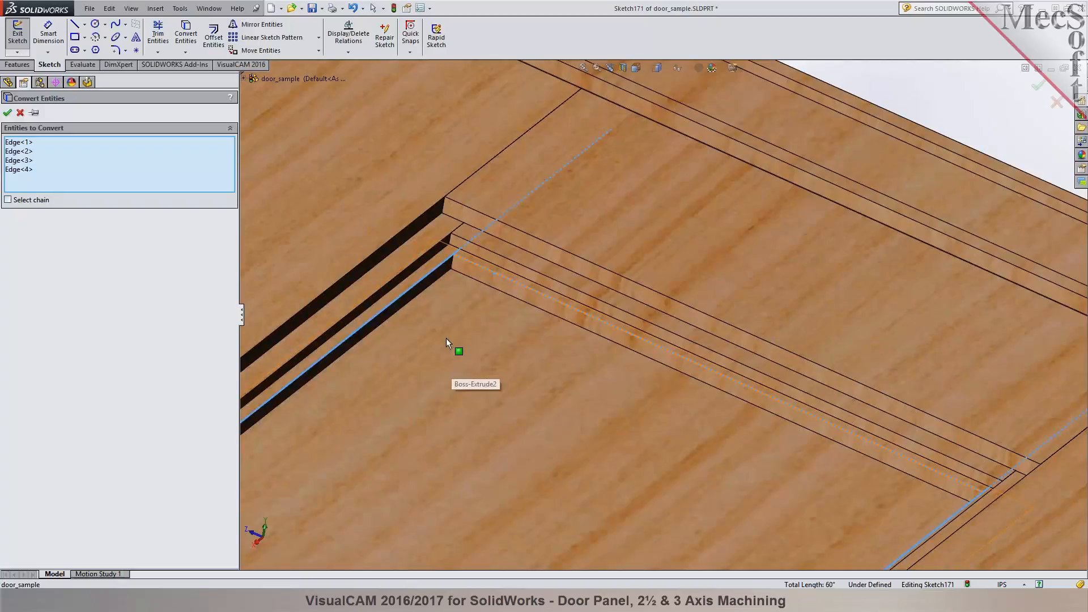
left_click(8, 112)
- Trim the line ends that overshoot the panel's corners with Trim to closest, leaving a closed rectangle, and exit the sketch
scroll(654, 261, "up", 5)
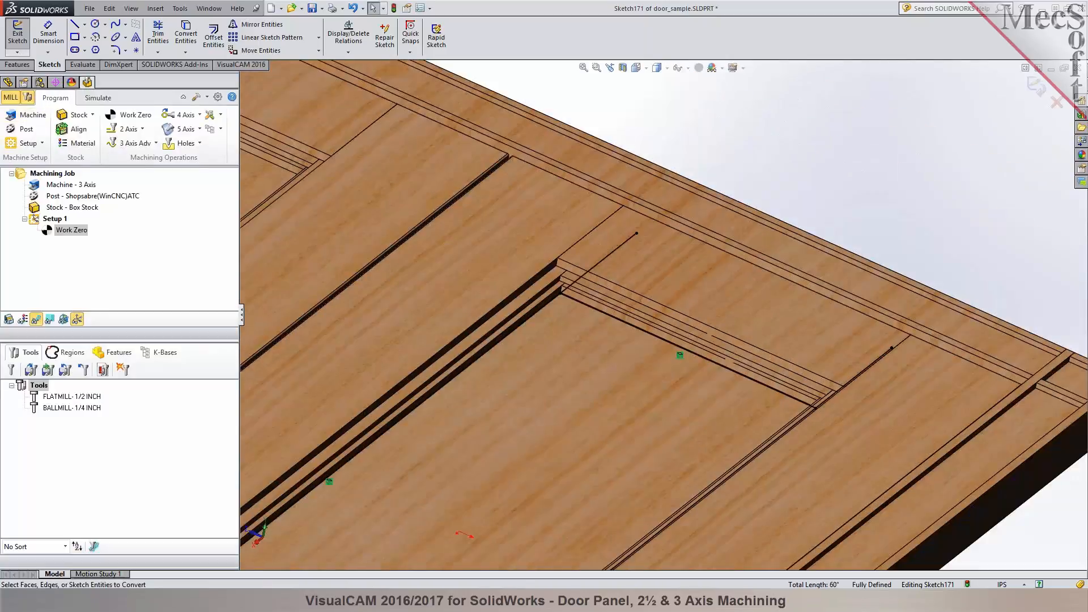
scroll(731, 295, "down", 5)
scroll(668, 340, "down", 3)
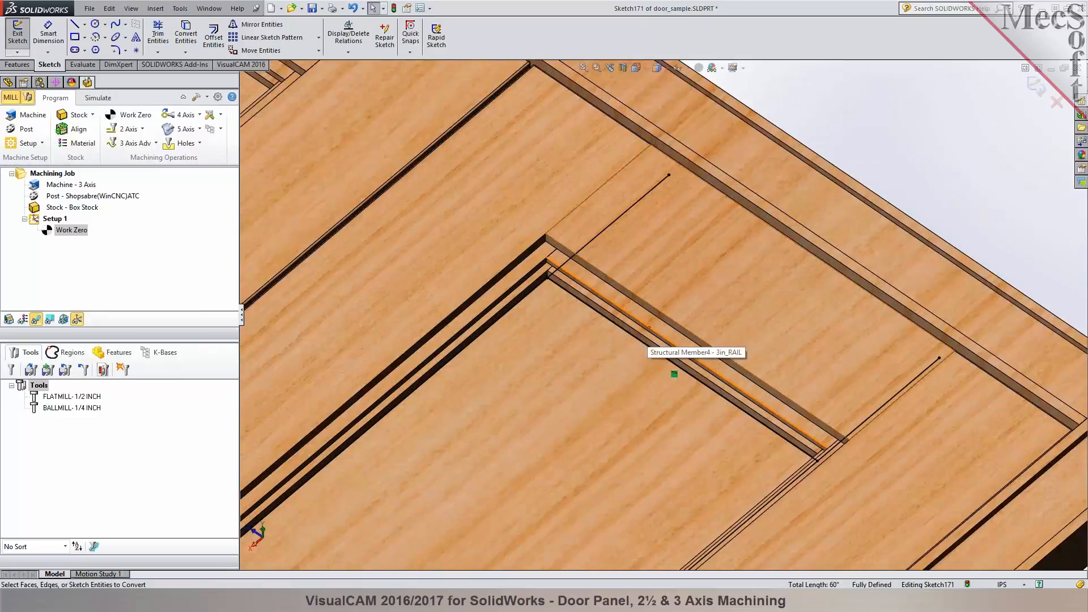
left_click(158, 35)
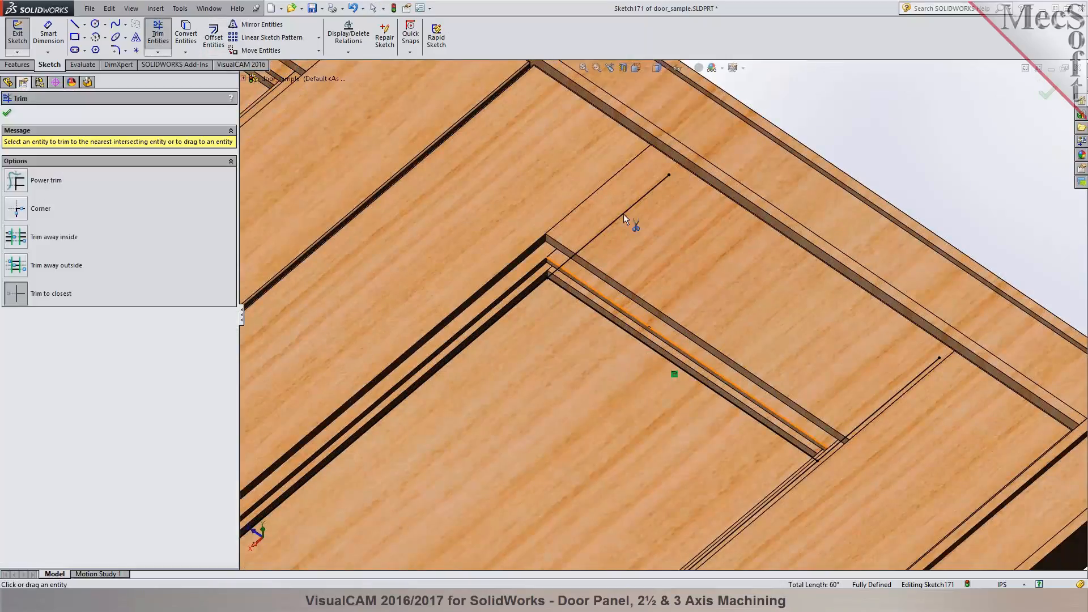
left_click(914, 376)
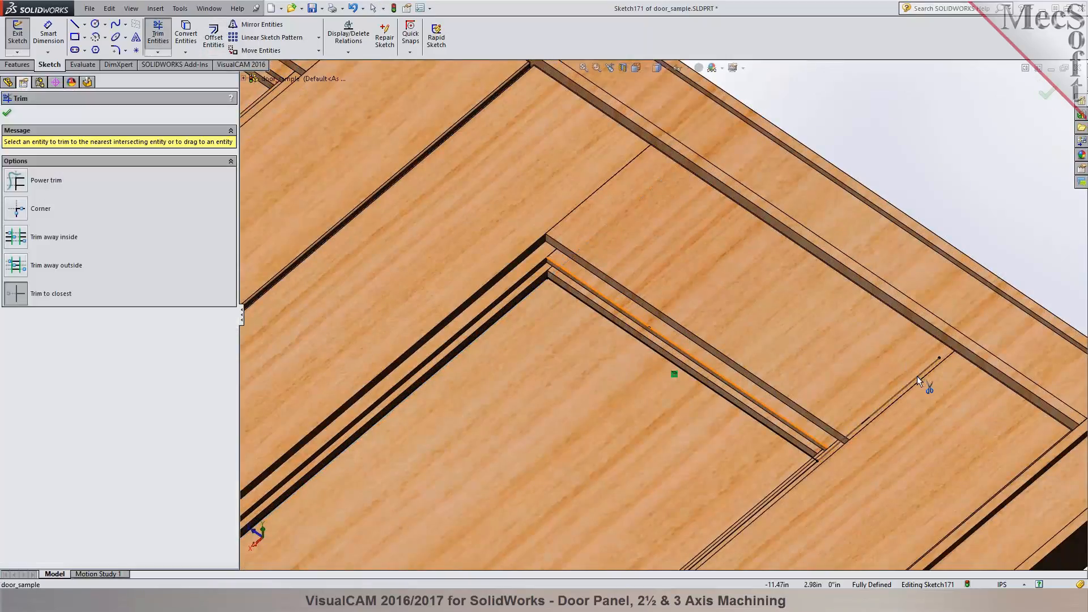
scroll(580, 454, "up", 5)
scroll(542, 451, "down", 5)
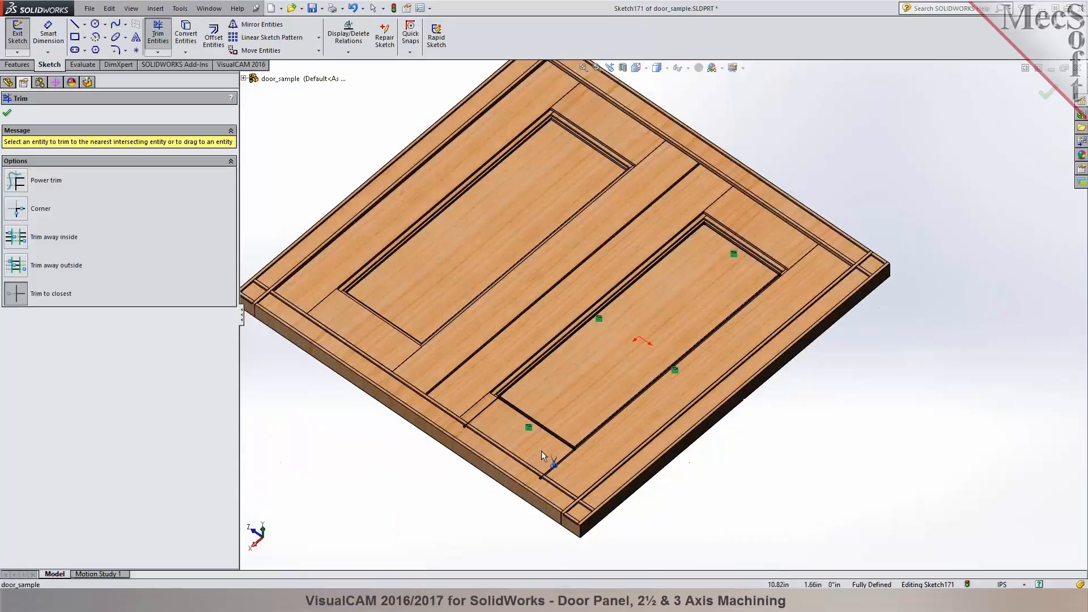
left_click(464, 353)
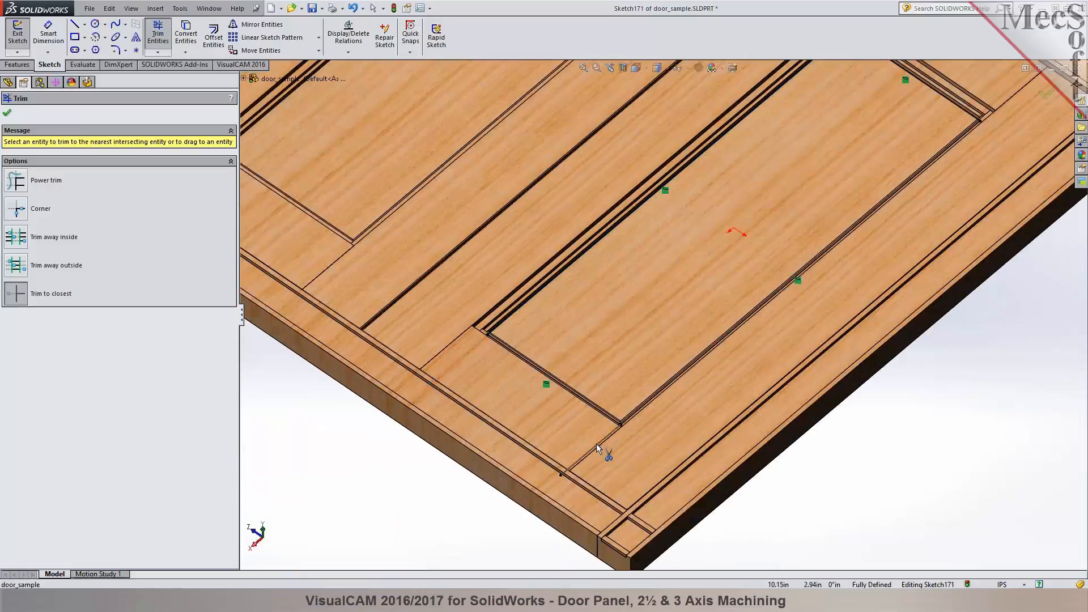
middle_click_drag(578, 436, 431, 396)
left_click(7, 112)
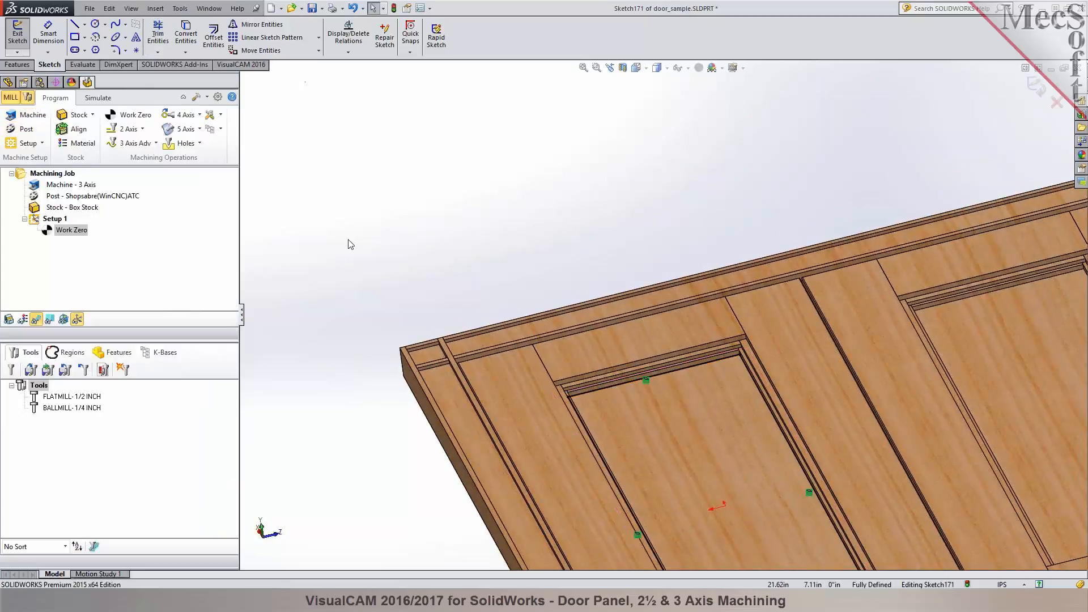
left_click(18, 36)
- Create a 2½ axis Pocketing operation using the rectangular panel sketch's four lines as its part regions
scroll(622, 397, "up", 5)
middle_click_drag(621, 395, 651, 391)
scroll(674, 349, "down", 5)
scroll(692, 342, "up", 3)
scroll(767, 354, "down", 6)
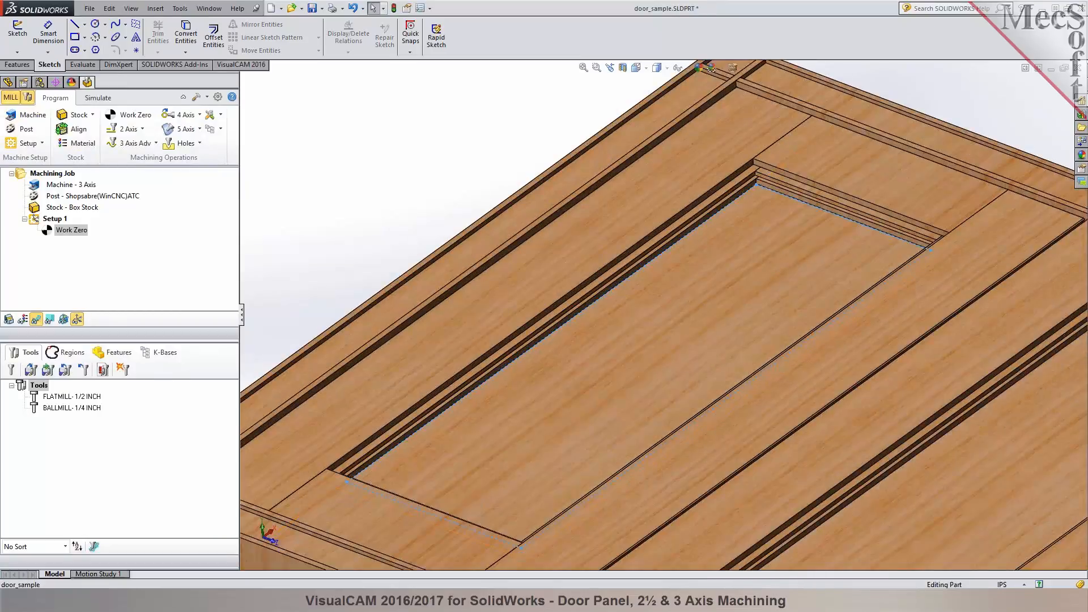
left_click(127, 129)
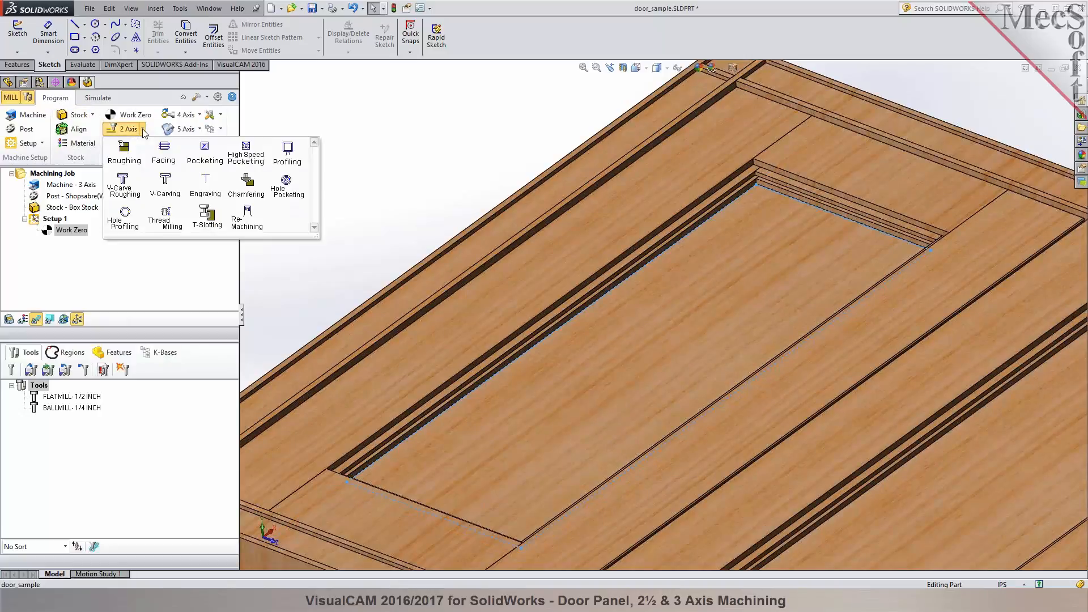
left_click(207, 160)
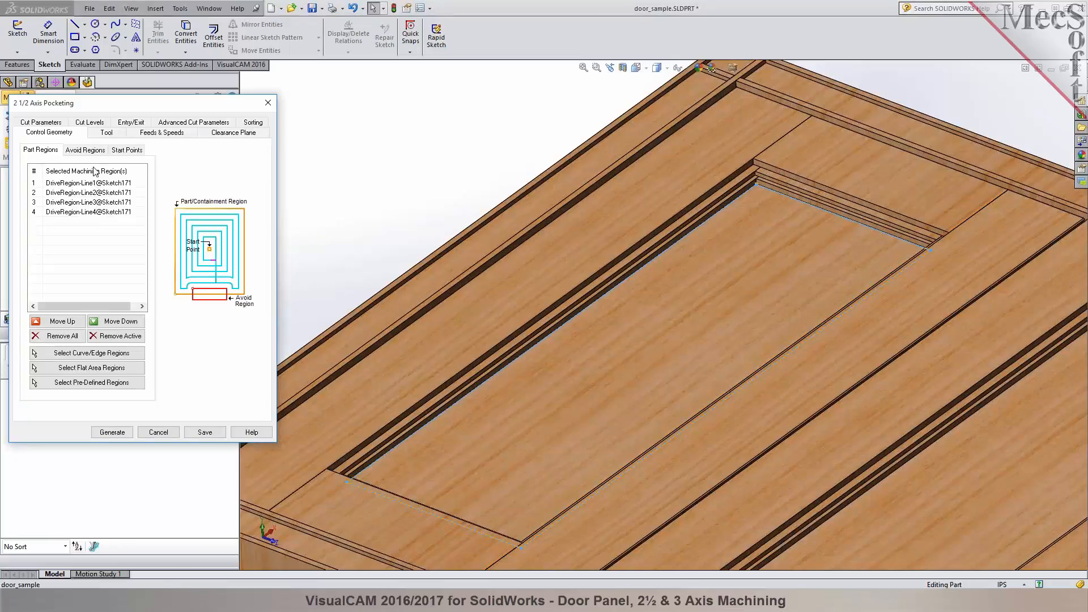
- Choose the FLATMILL-1/2 INCH tool for the pocketing operation and open its definition for editing
left_click(106, 134)
left_click(57, 168)
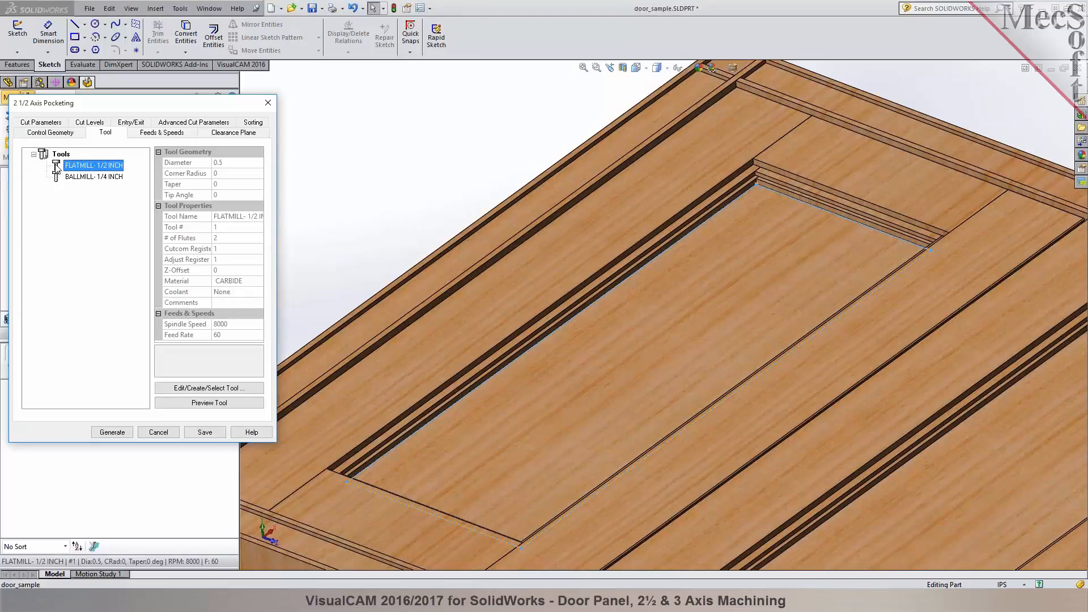
left_click(201, 388)
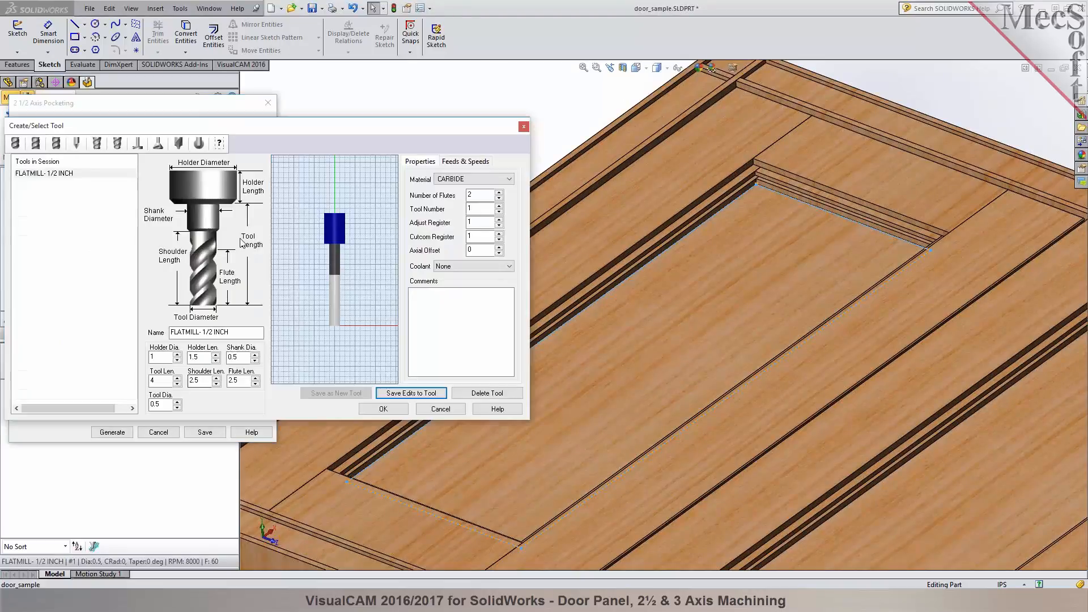
left_click_drag(280, 131, 414, 130)
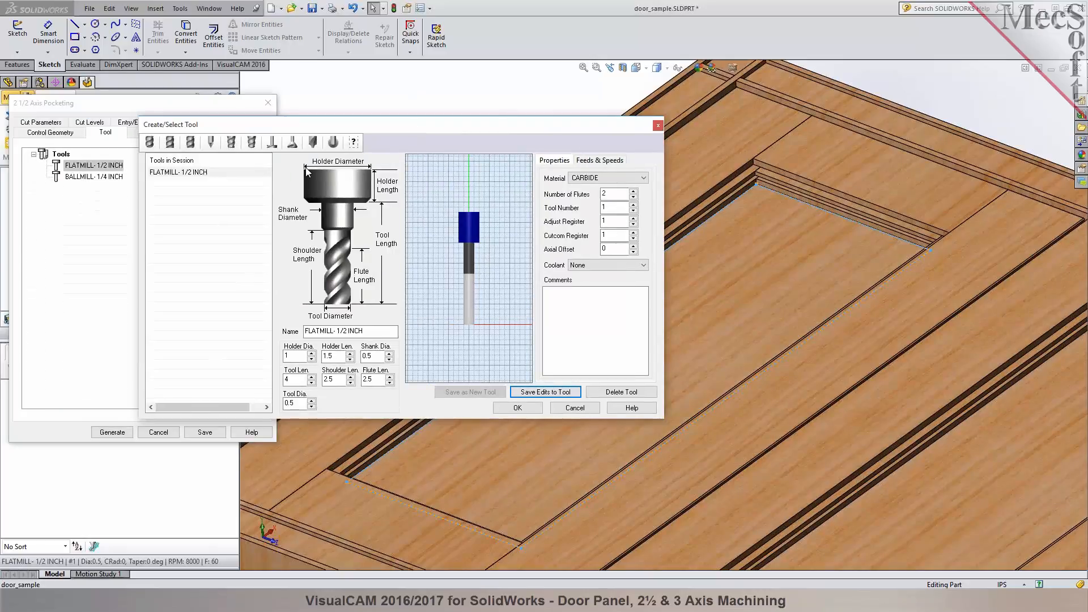
left_click(210, 173)
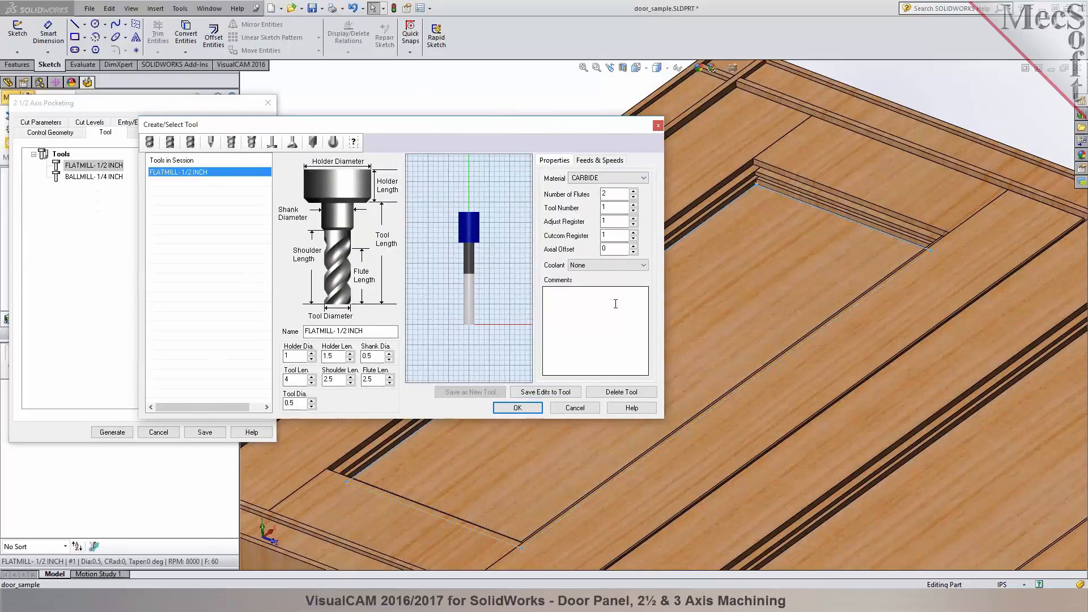
- Load the flat mill's feeds and speeds from the table for WOOD stock with a spindle speed of 8000 RPM
left_click(599, 161)
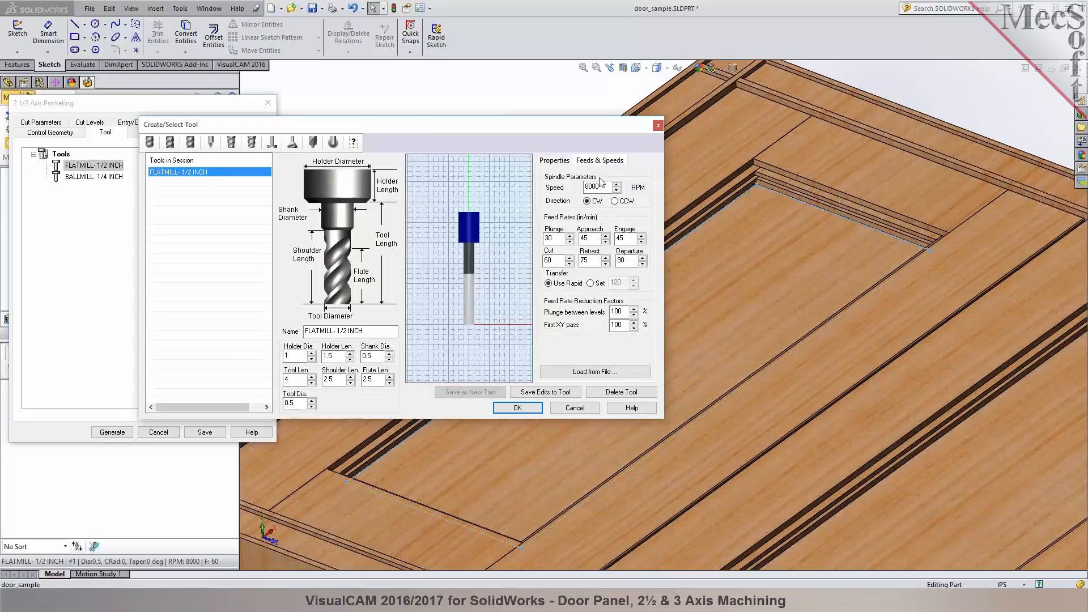
left_click(604, 370)
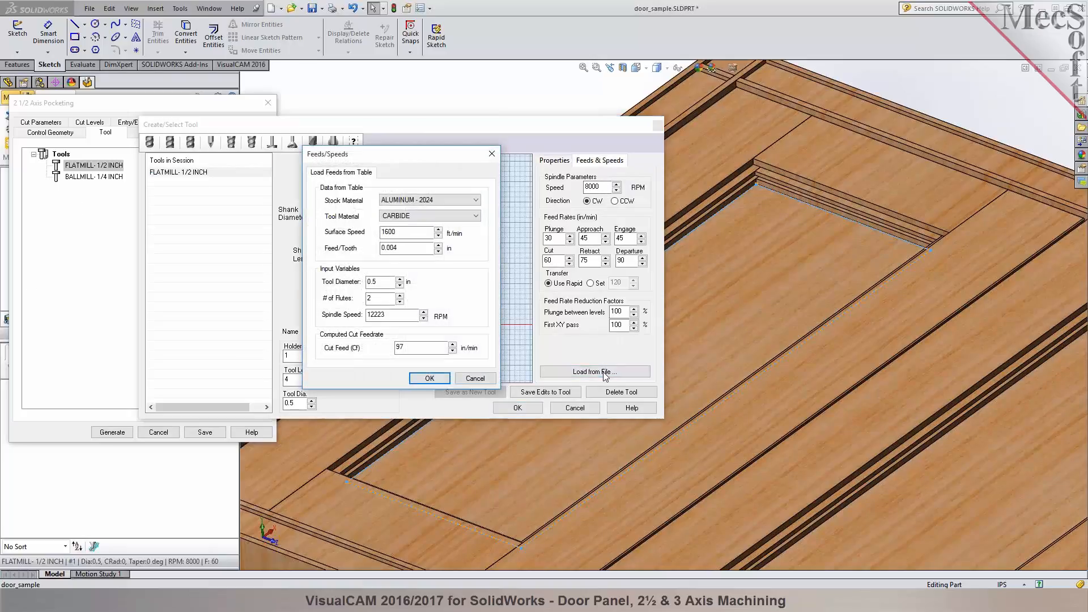
left_click(429, 199)
scroll(472, 355, "down", 5)
scroll(472, 354, "down", 3)
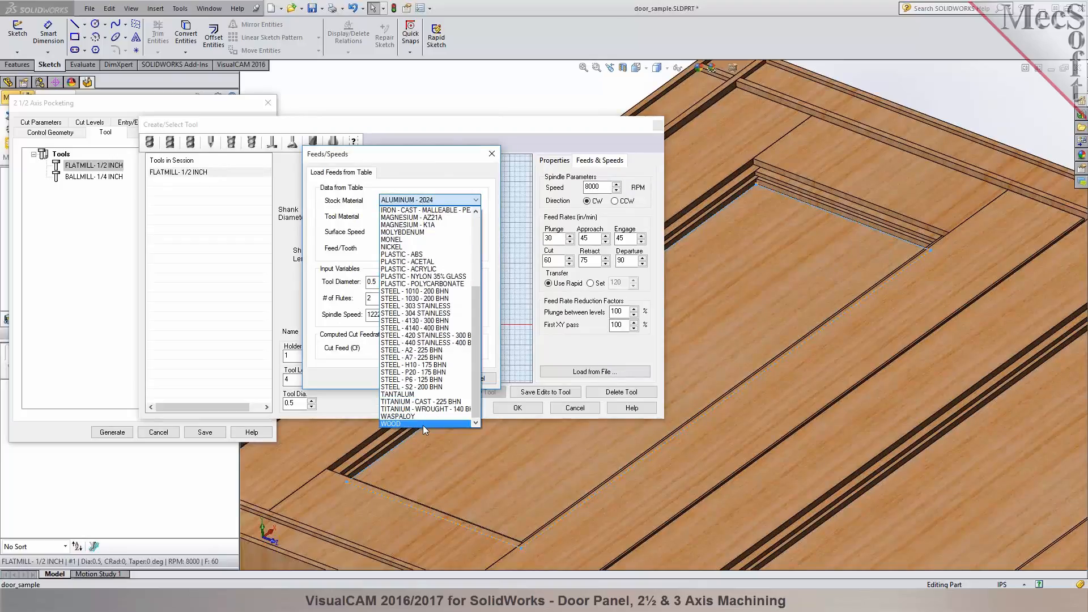
left_click(422, 424)
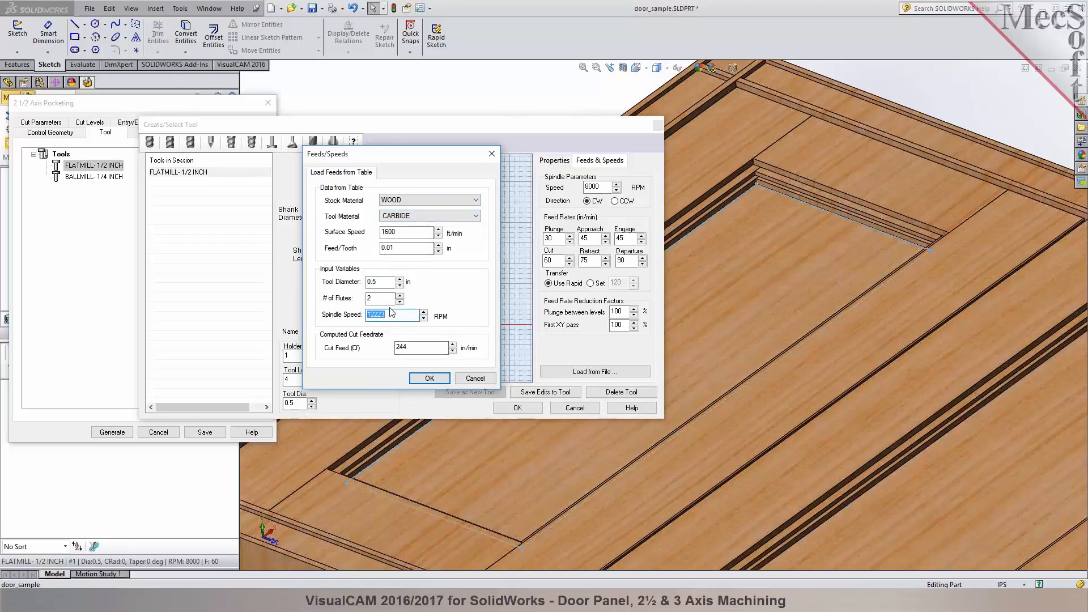
type("8000")
left_click(418, 346)
left_click(441, 378)
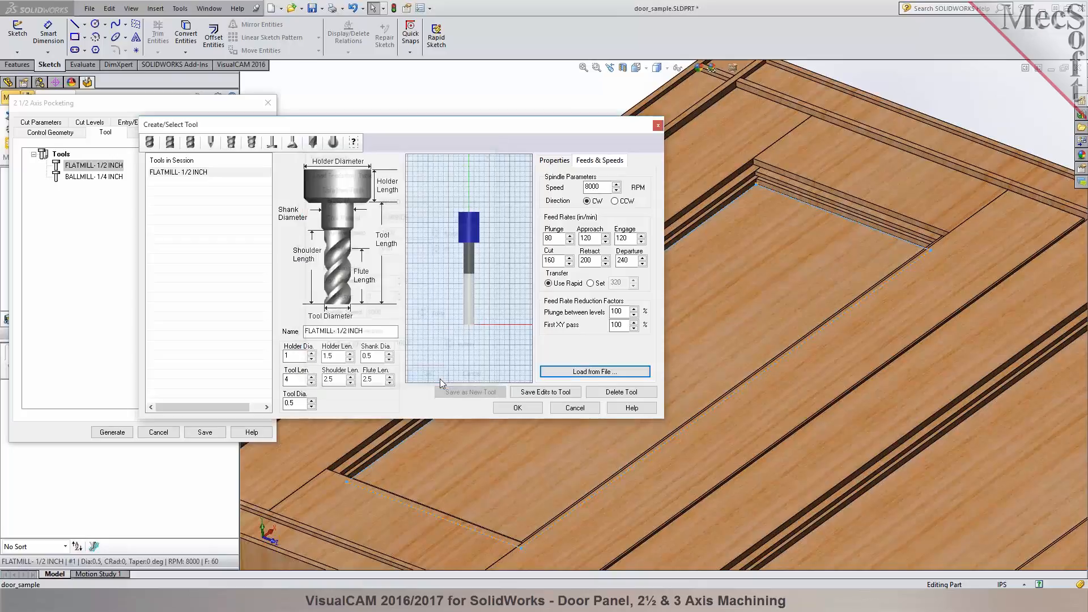
- Save the edited feeds and speeds to the FLATMILL-1/2 INCH tool and close its definition
left_click(536, 393)
left_click(431, 300)
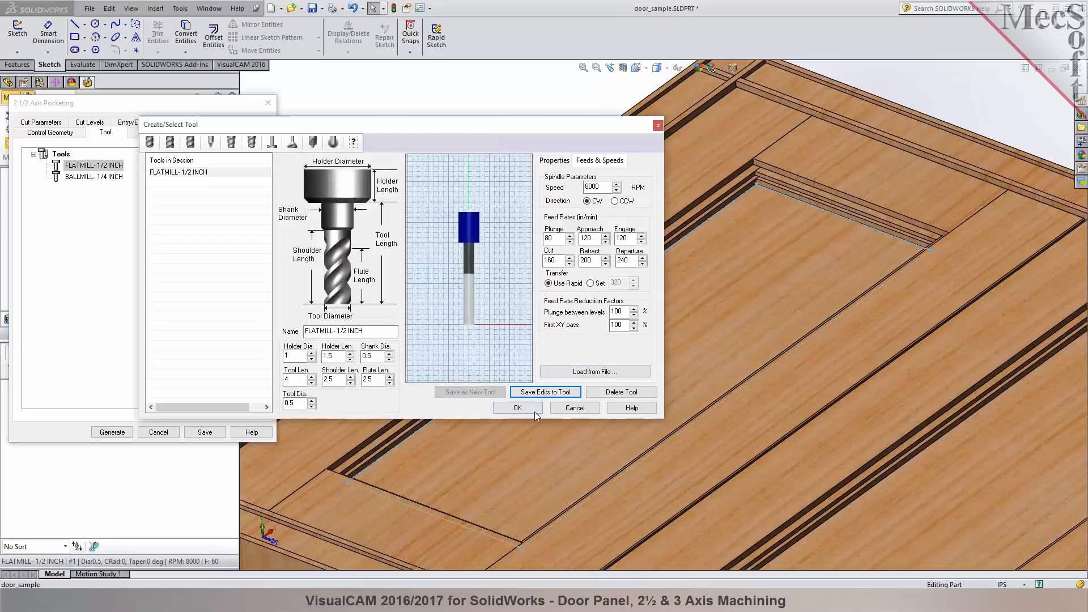
left_click(517, 407)
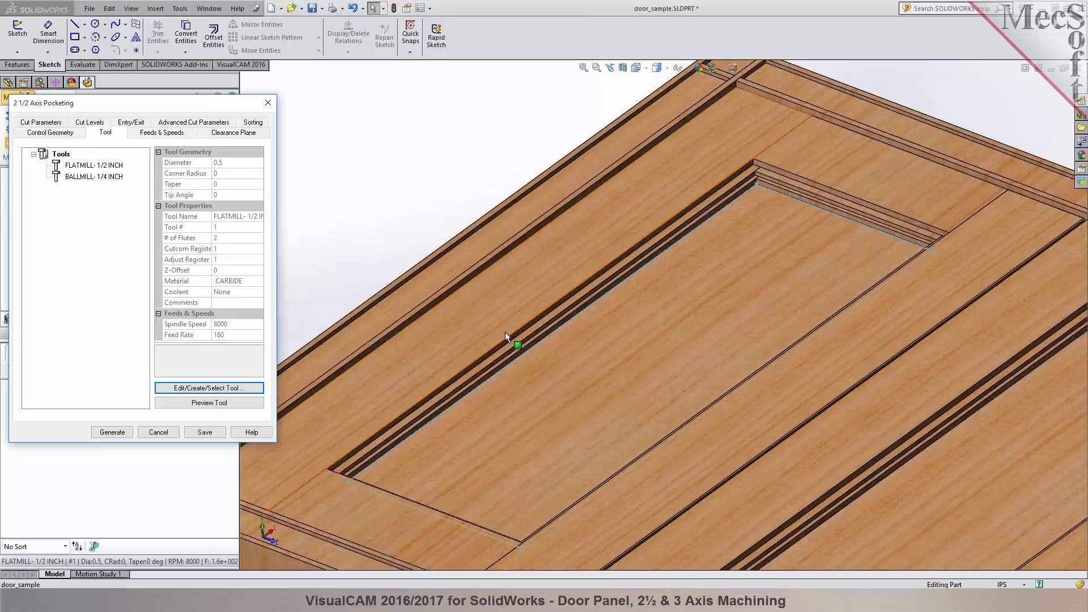
- Review the pocketing operation's feeds and speeds, its clearance plane above the door, and its cut parameters
left_click(69, 164)
left_click(163, 133)
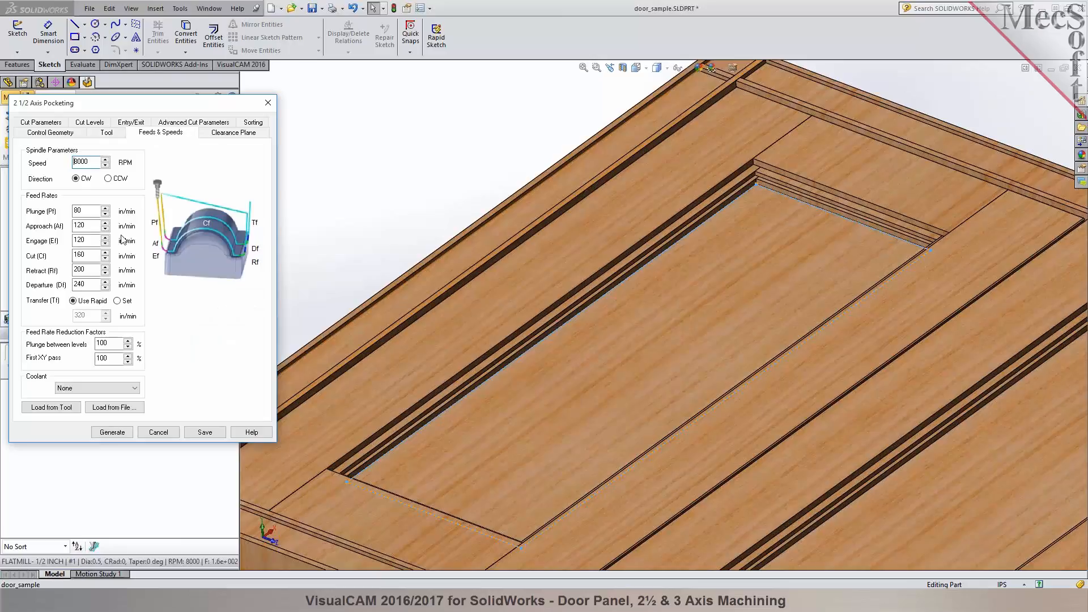
left_click(253, 136)
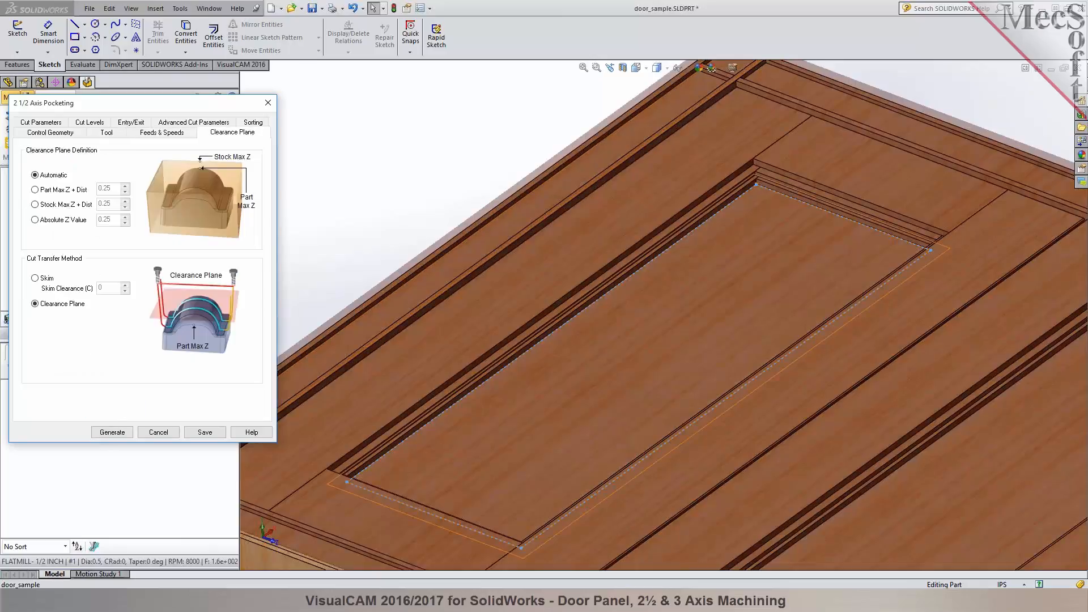
scroll(633, 305, "up", 3)
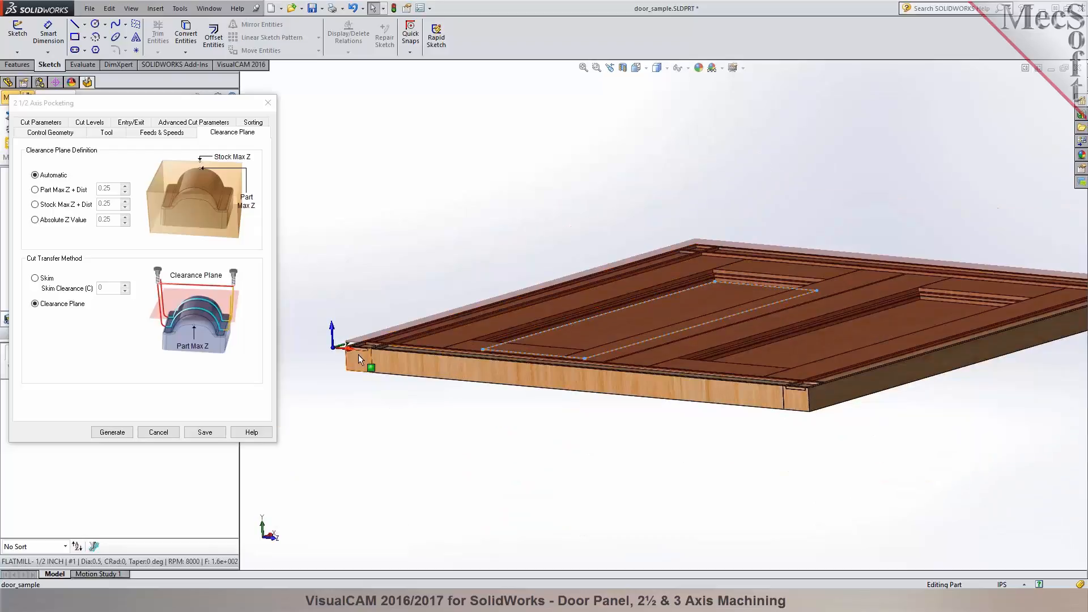
scroll(369, 363, "down", 6)
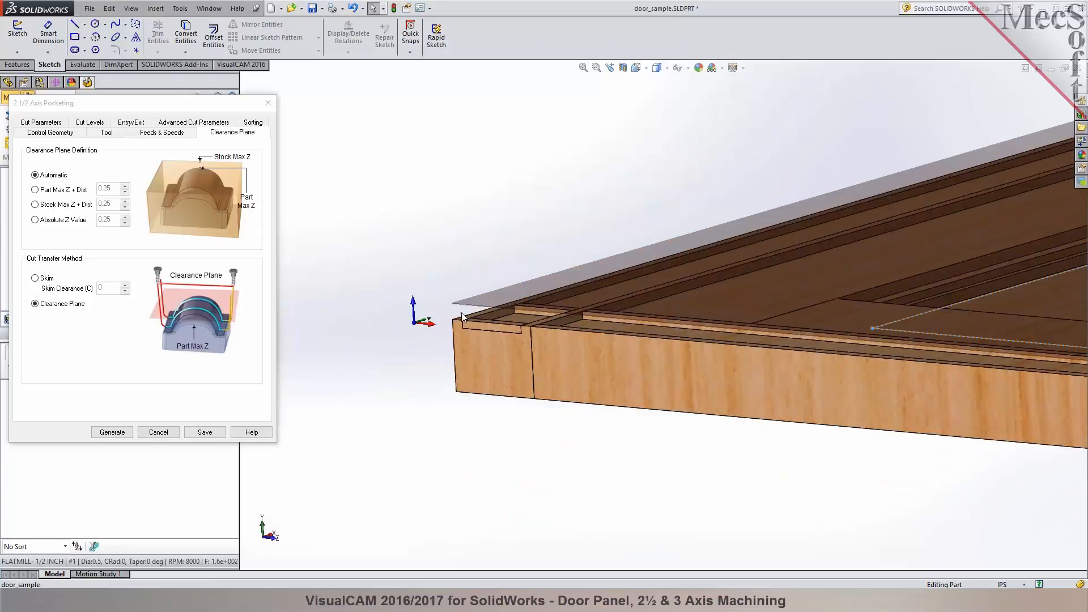
scroll(462, 316, "up", 5)
scroll(595, 252, "down", 4)
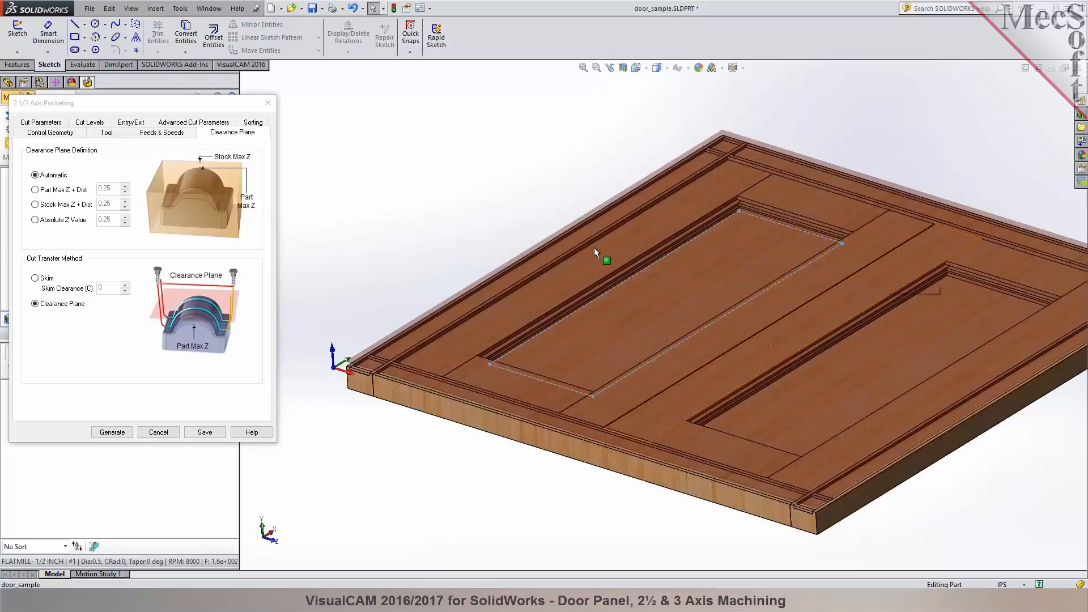
left_click(39, 123)
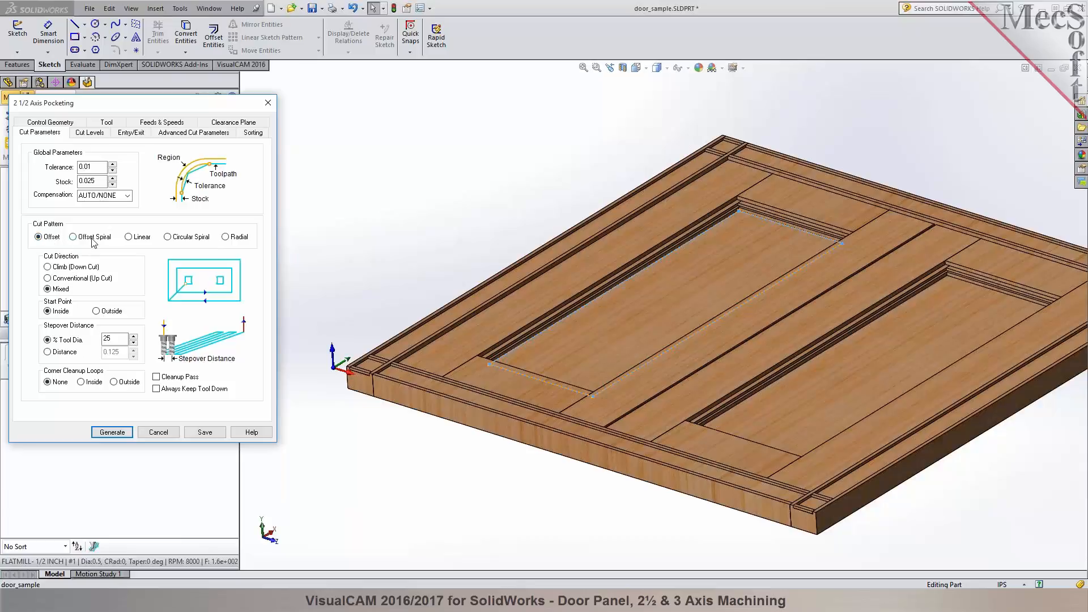
left_click_drag(118, 339, 63, 334)
- Set the cut geometry location to At Bottom and pick the total cut depth from the door frame's top face to the recessed panel
left_click(88, 132)
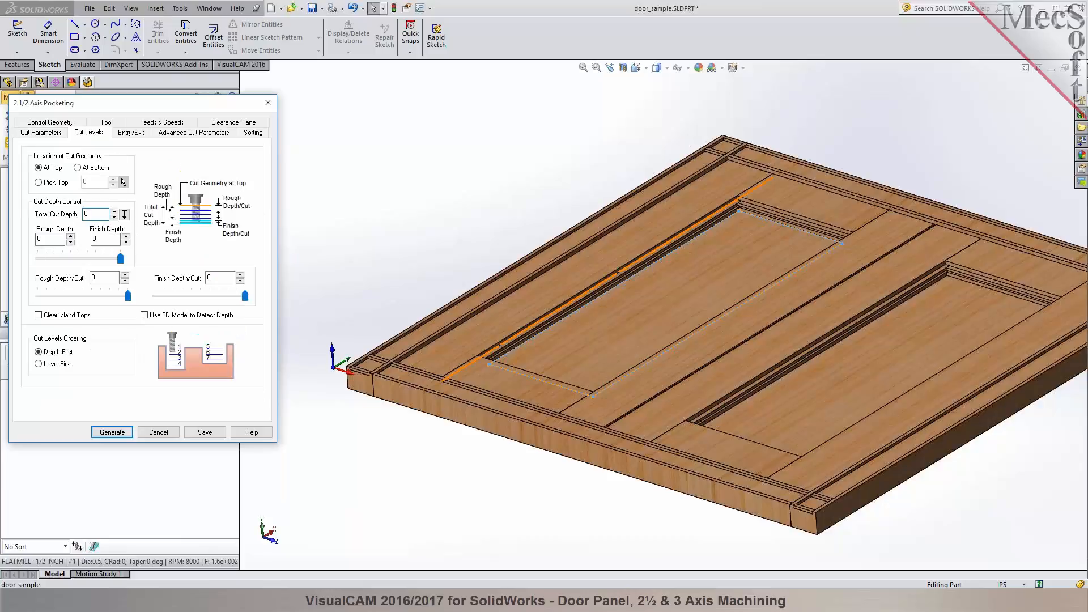
scroll(755, 252, "down", 2)
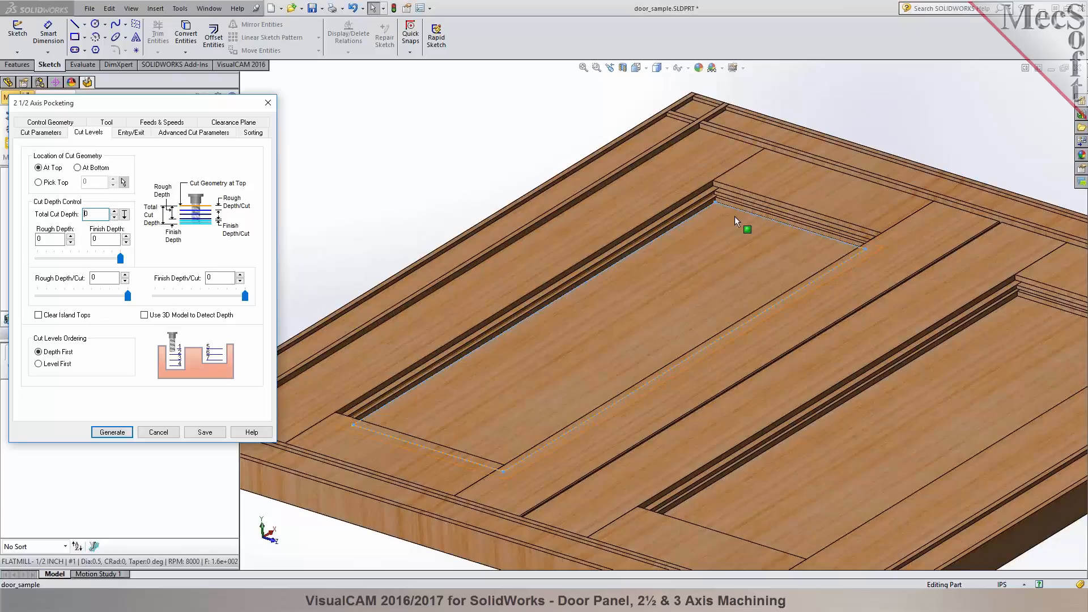
left_click(78, 167)
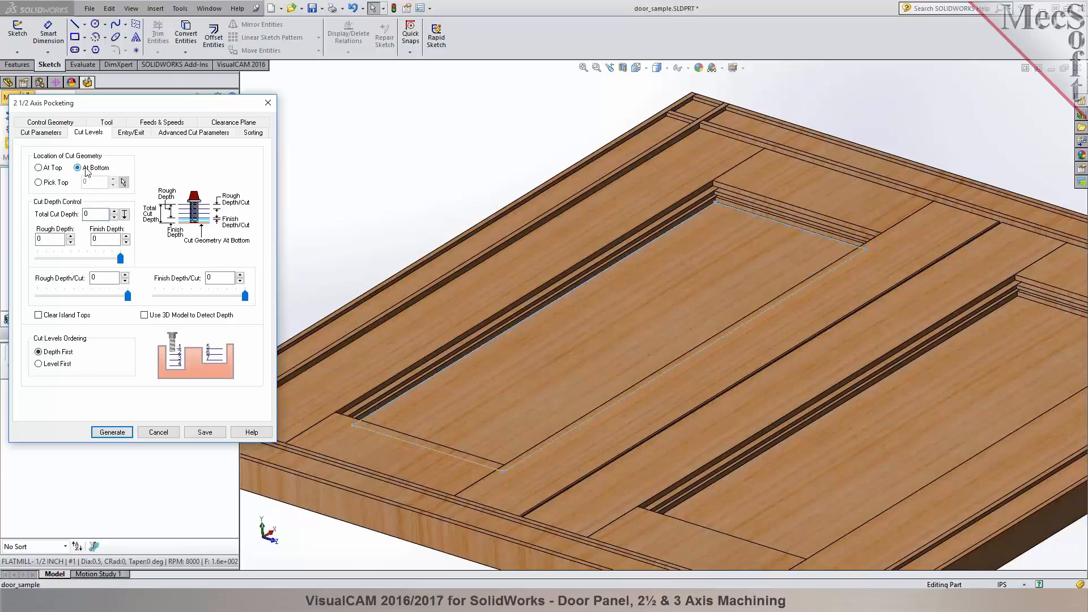
left_click(112, 432)
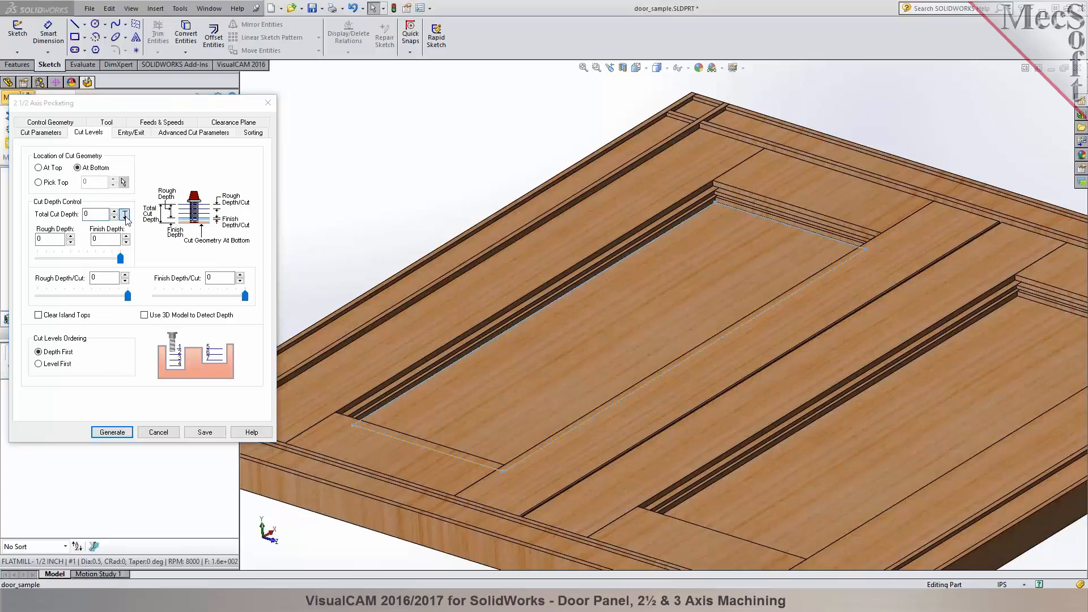
scroll(378, 416, "down", 3)
scroll(378, 415, "up", 5)
scroll(471, 335, "down", 6)
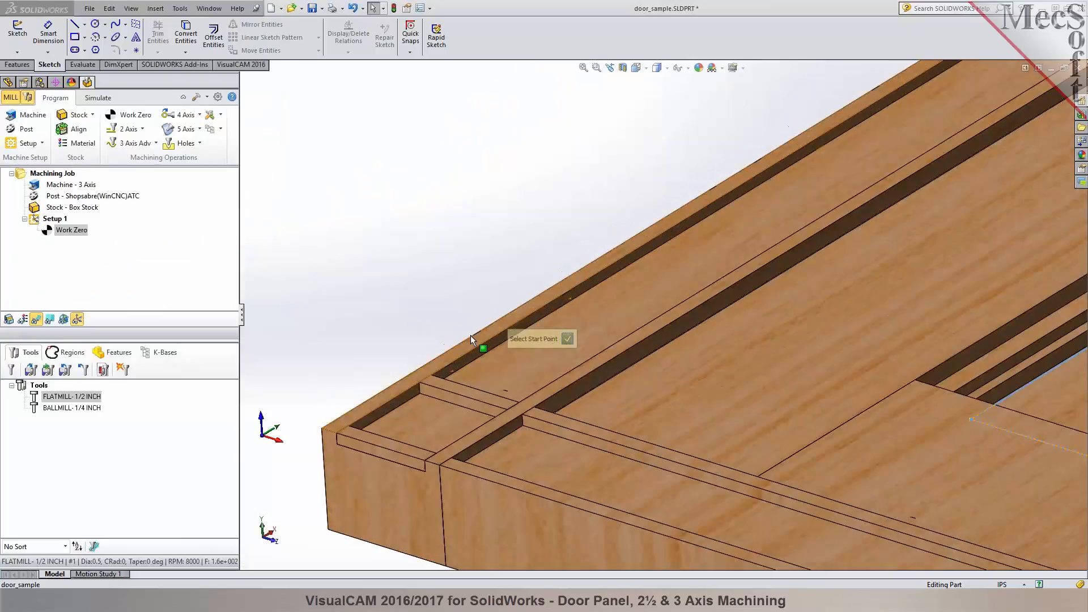
left_click(450, 381)
scroll(417, 365, "up", 5)
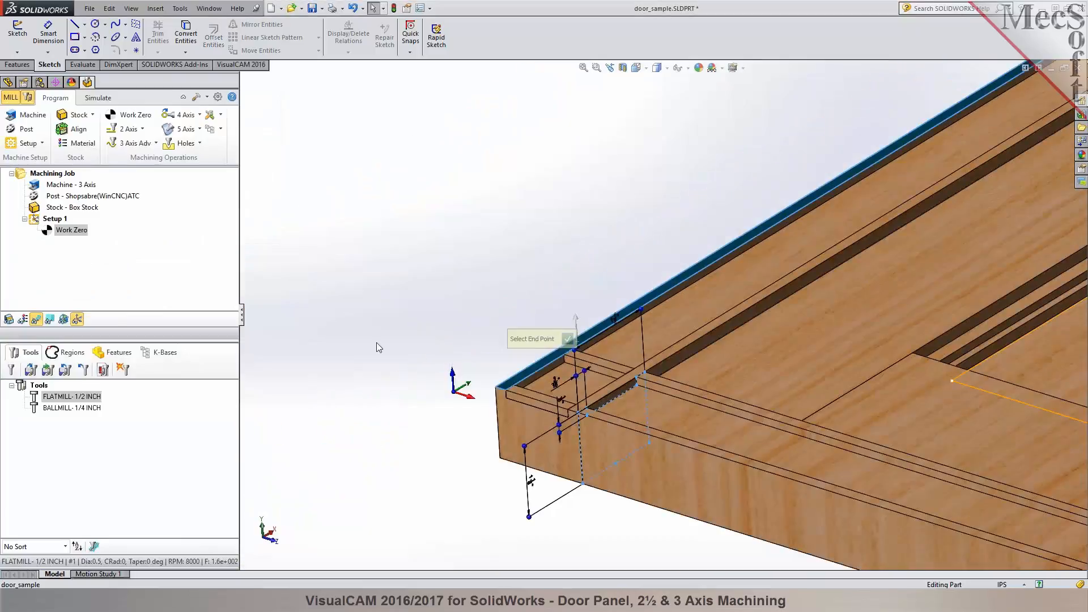
scroll(377, 342, "down", 2)
left_click(887, 343)
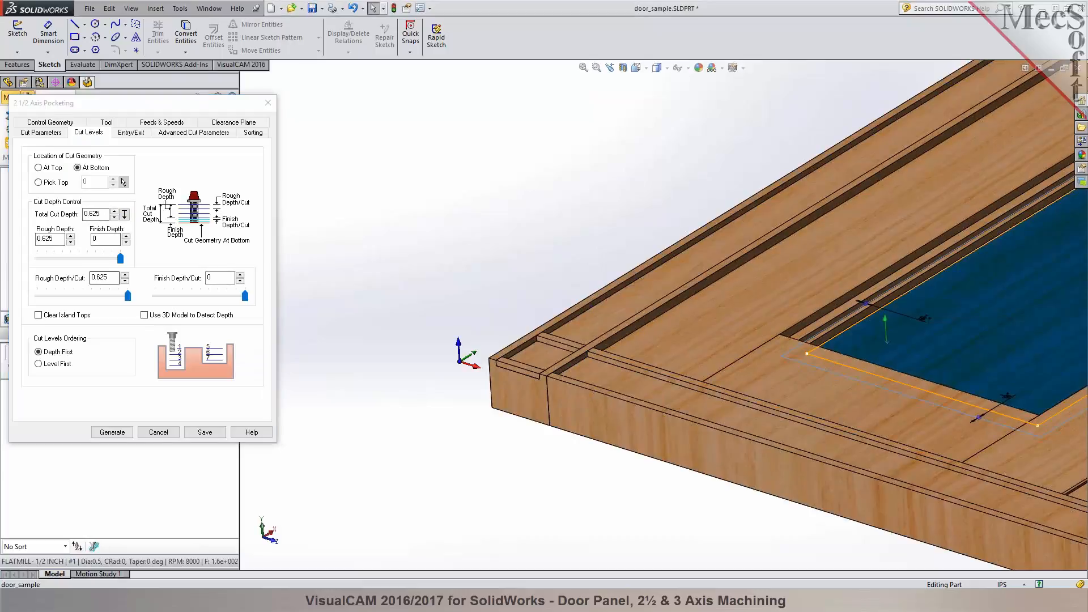
- Set the rough depth per cut to 0.1875 and generate the pocketing toolpath with its existing entry and exit settings
left_click_drag(127, 297, 67, 304)
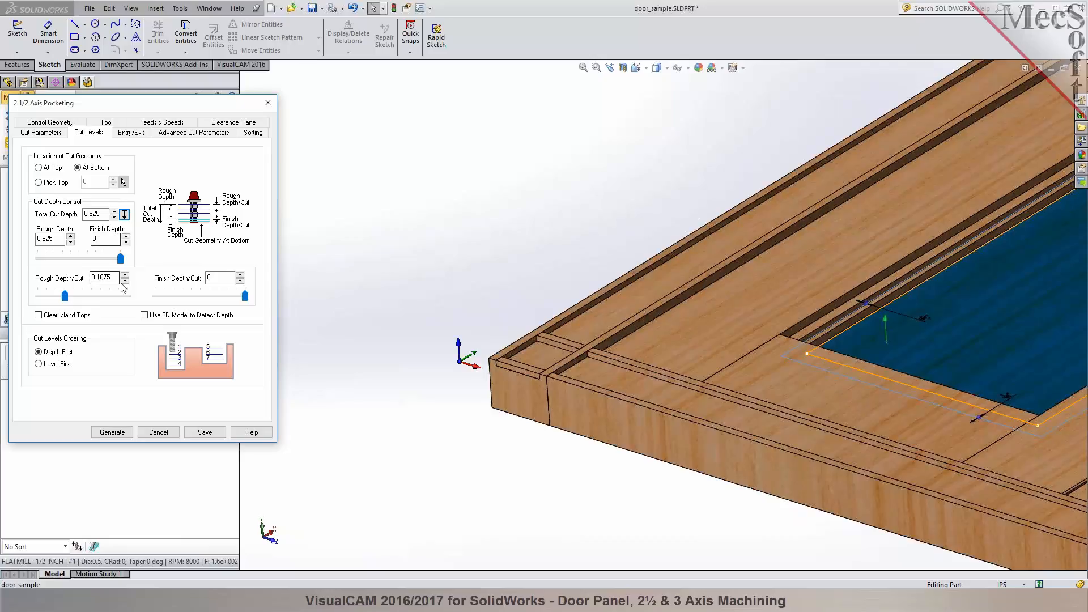
left_click(131, 133)
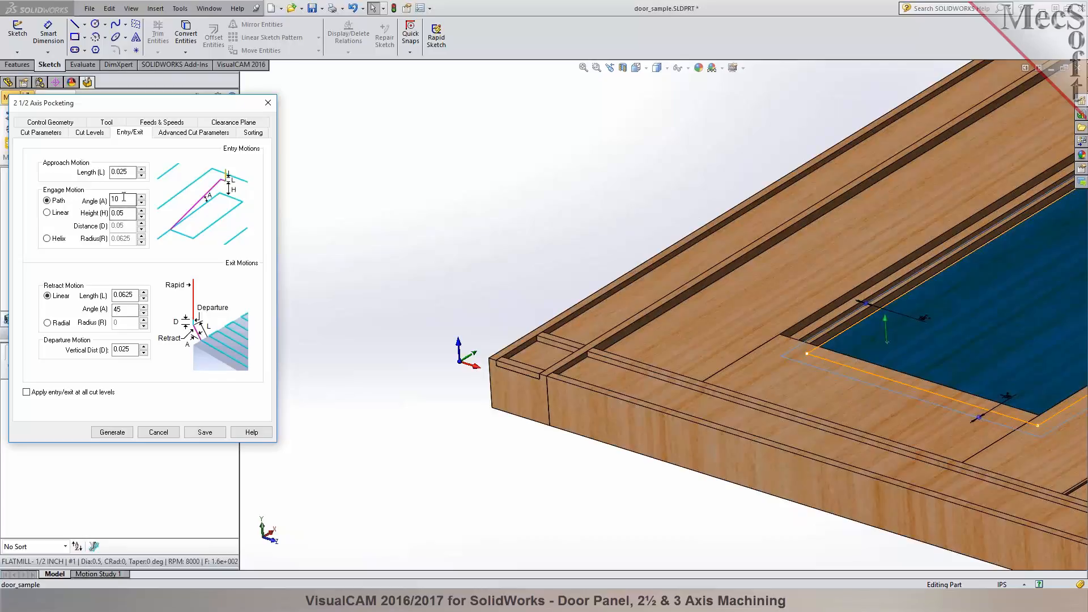
left_click(116, 213)
left_click(113, 432)
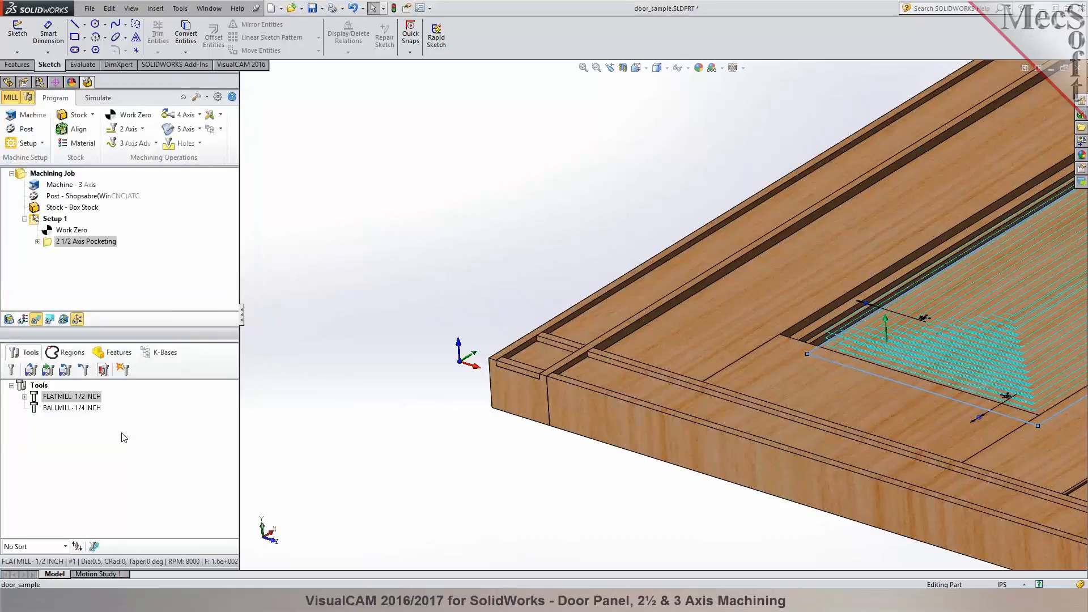
- Inspect the generated pocketing toolpath in the panel recess and simulate the 2½ axis pocketing on the box stock
scroll(543, 299, "up", 6)
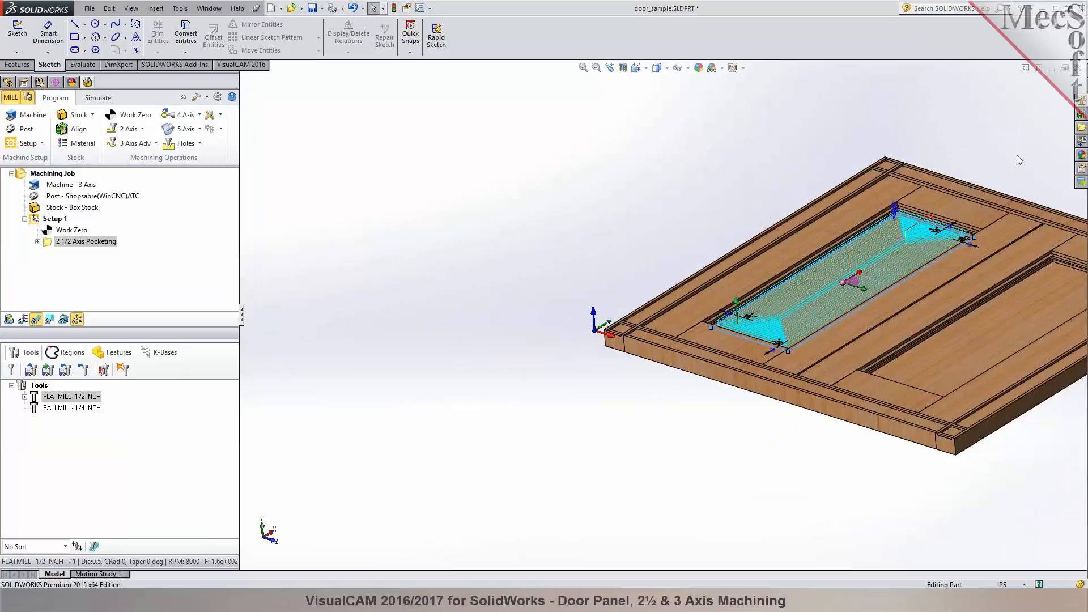
scroll(959, 219, "down", 5)
scroll(831, 296, "down", 5)
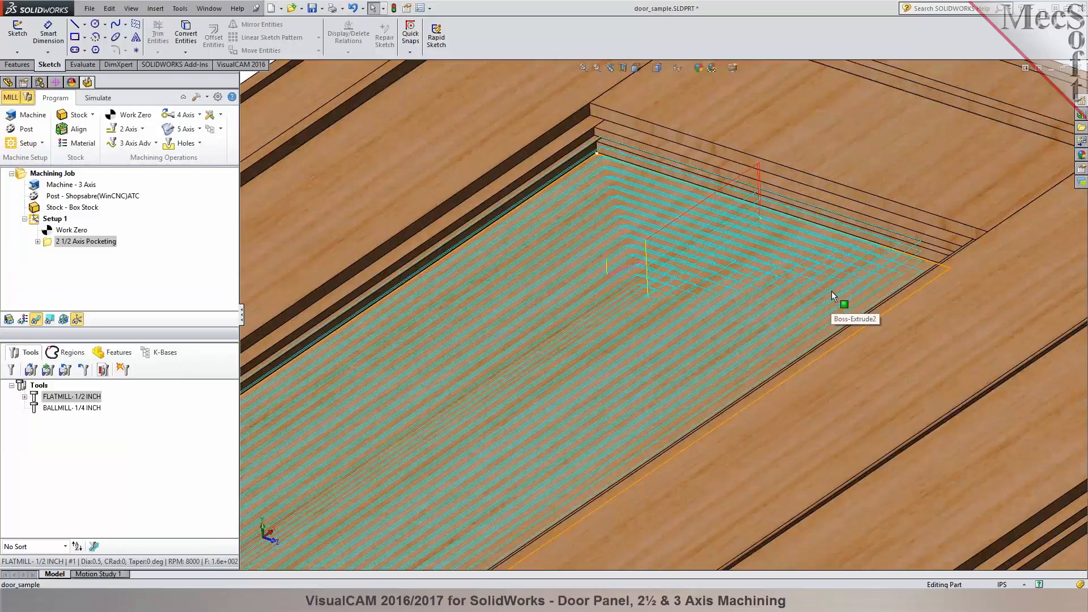
middle_click_drag(725, 293, 731, 268)
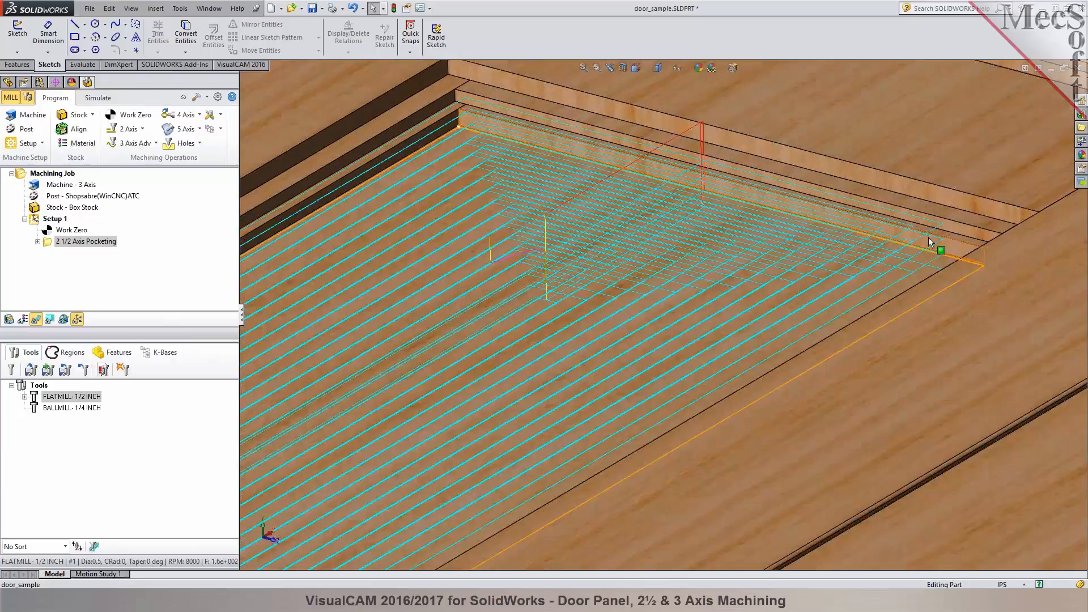
scroll(822, 319, "up", 10)
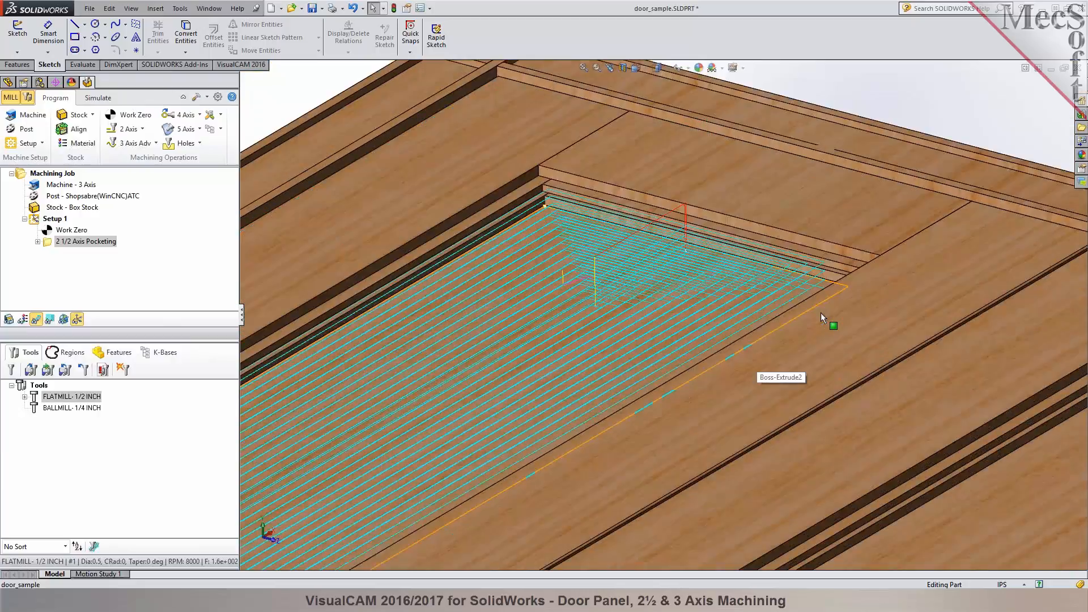
scroll(600, 396, "down", 3)
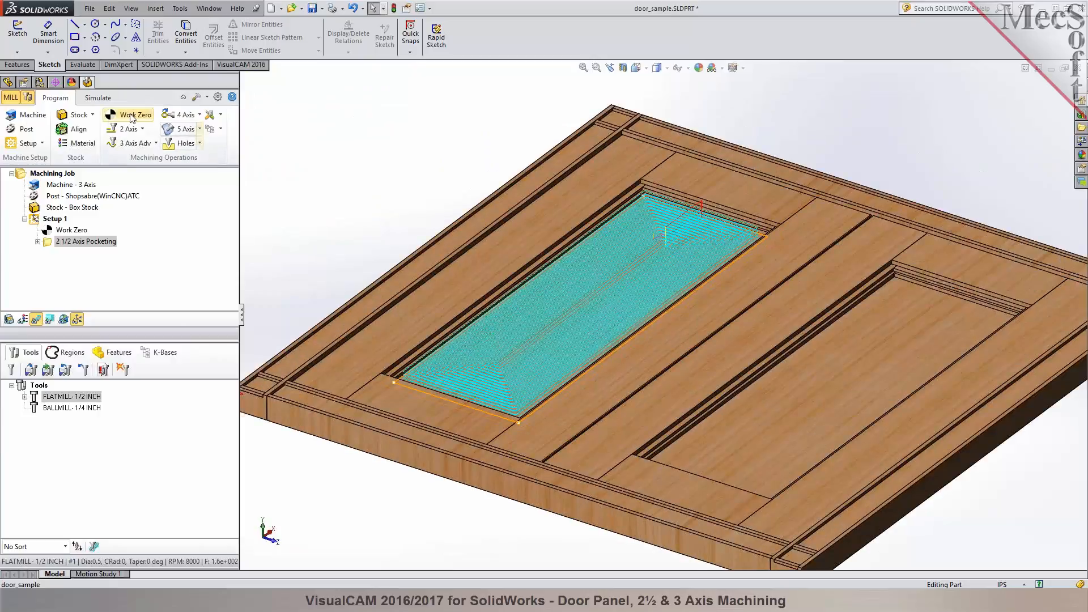
left_click(101, 99)
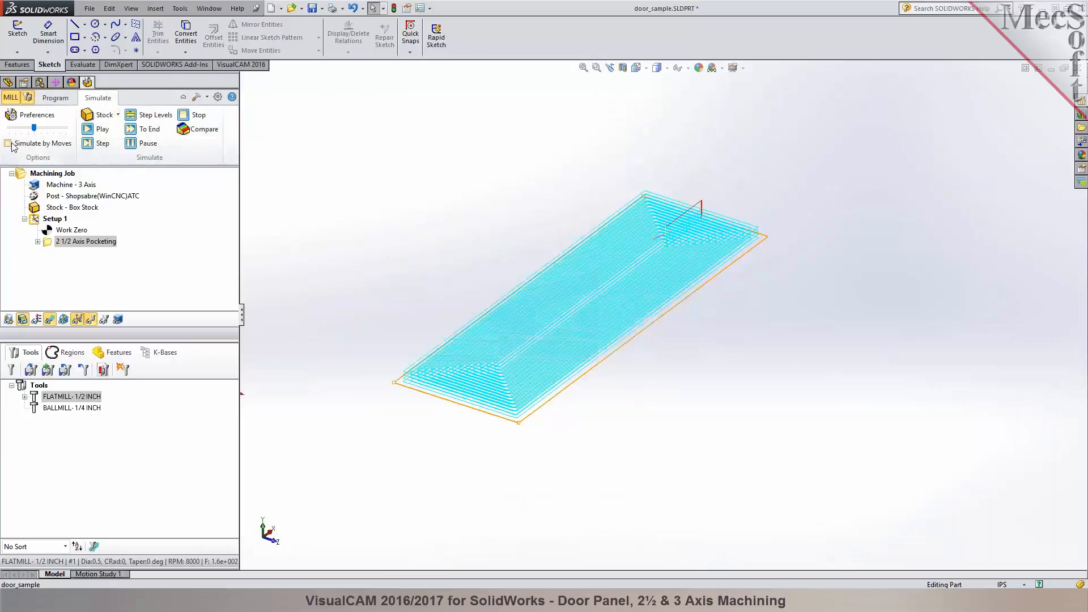
left_click(59, 209)
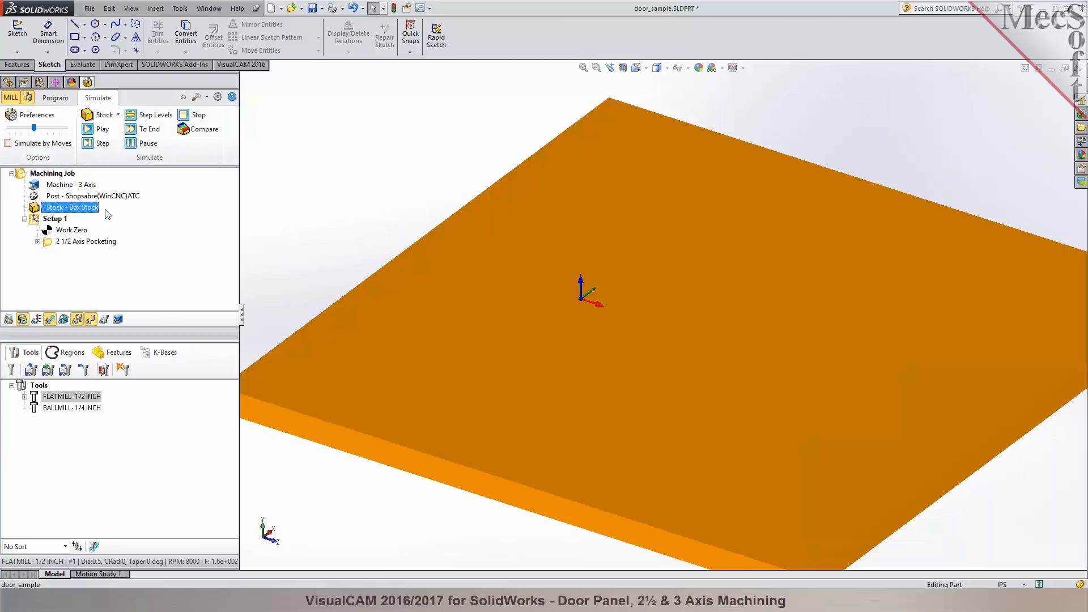
left_click(97, 242)
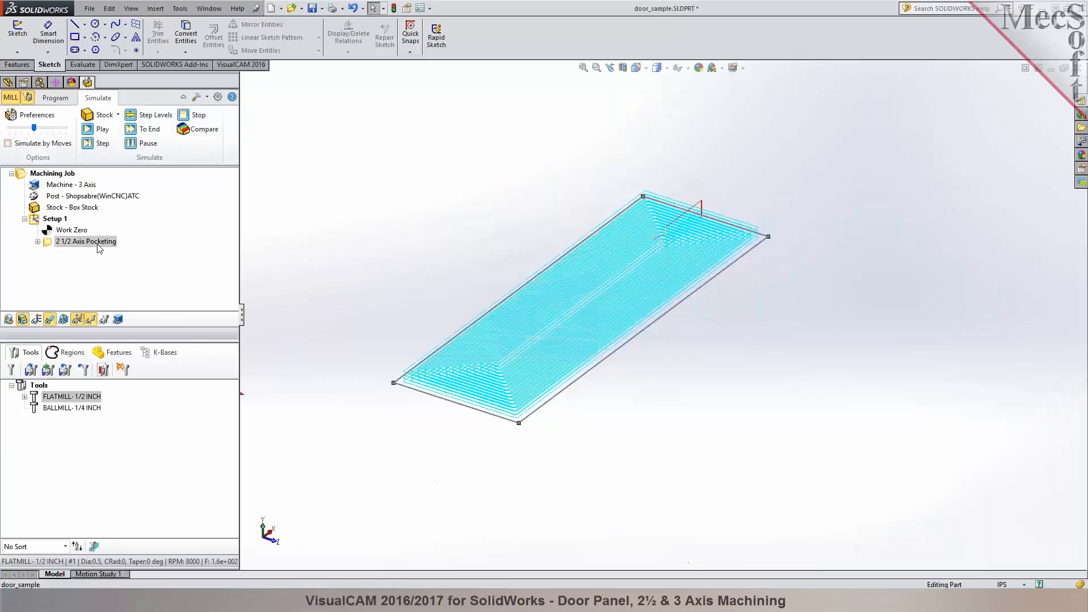
left_click(98, 129)
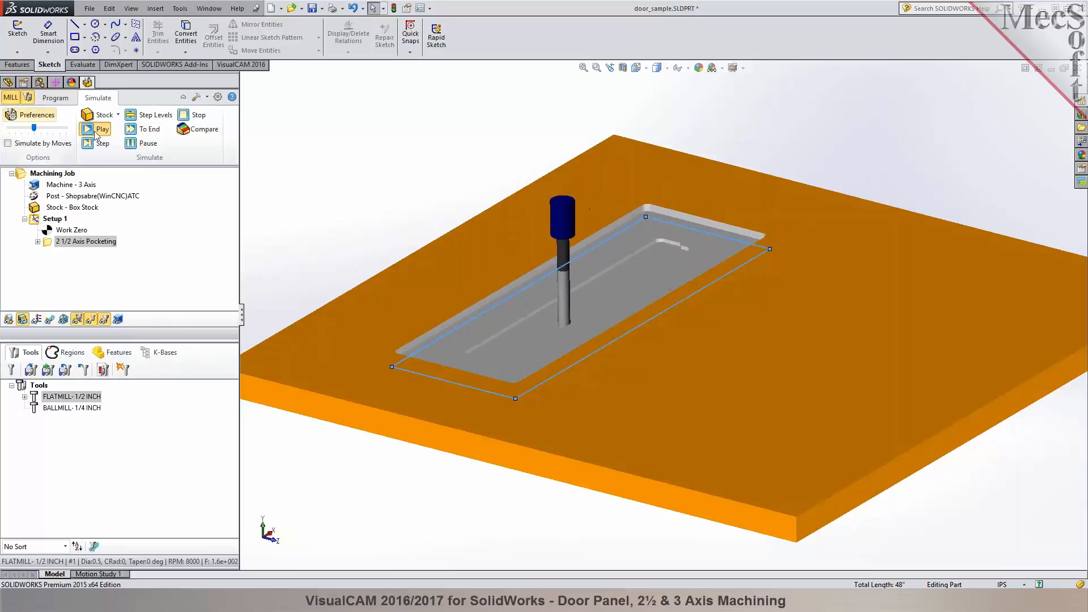
mouse_move(450, 166)
middle_mouse_down()
mouse_move(447, 224)
mouse_move(447, 173)
middle_mouse_up()
left_click(56, 98)
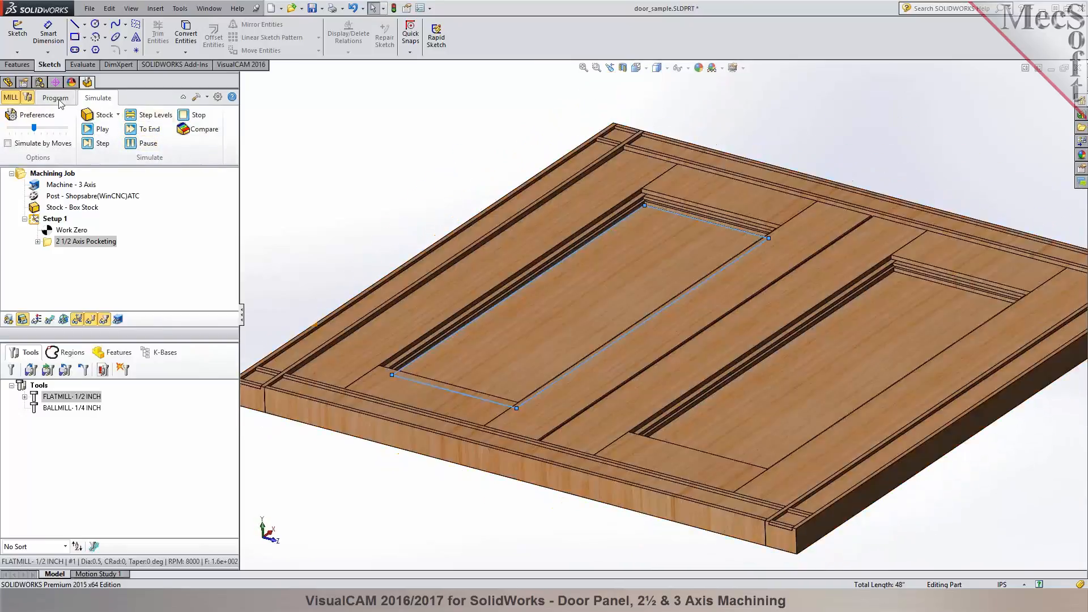
- Start a 3 axis Horizontal Roughing operation and remove all of its inherited containment regions
middle_click_drag(422, 163, 421, 171)
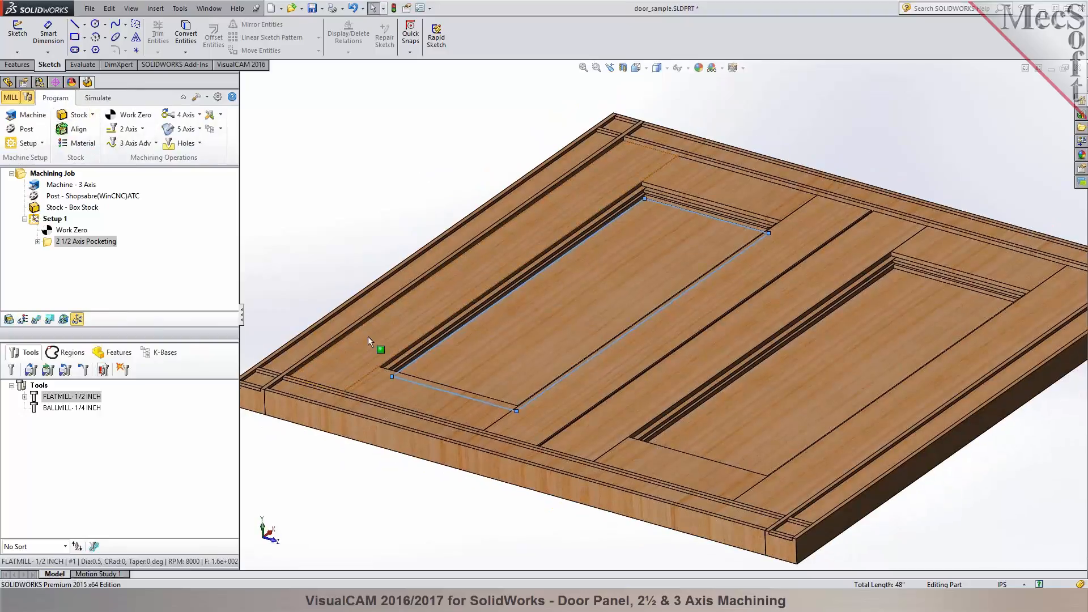
scroll(674, 419, "up", 2)
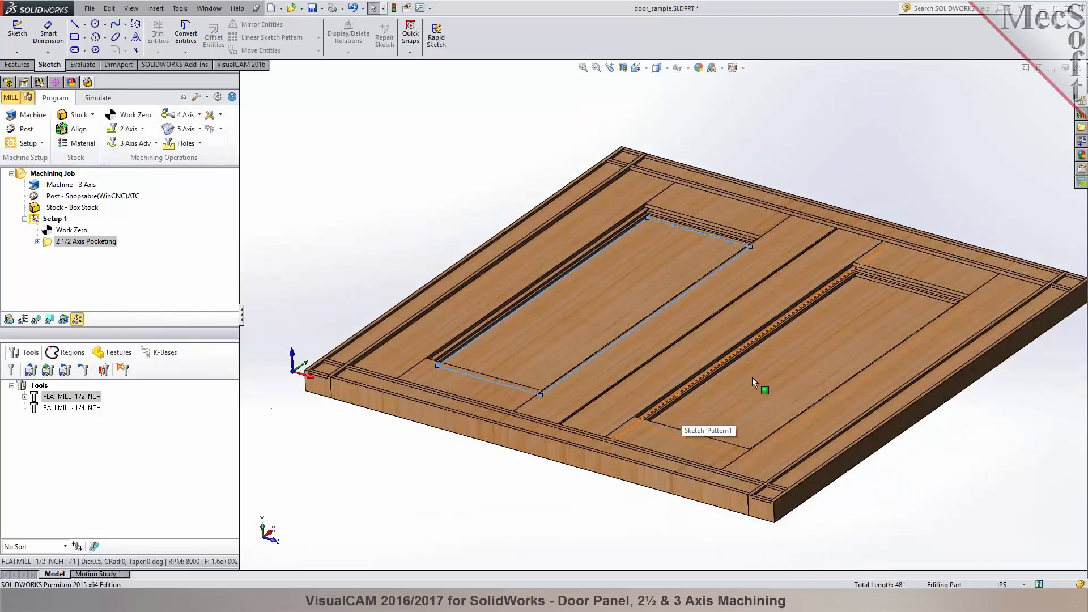
middle_click_drag(746, 375, 688, 398)
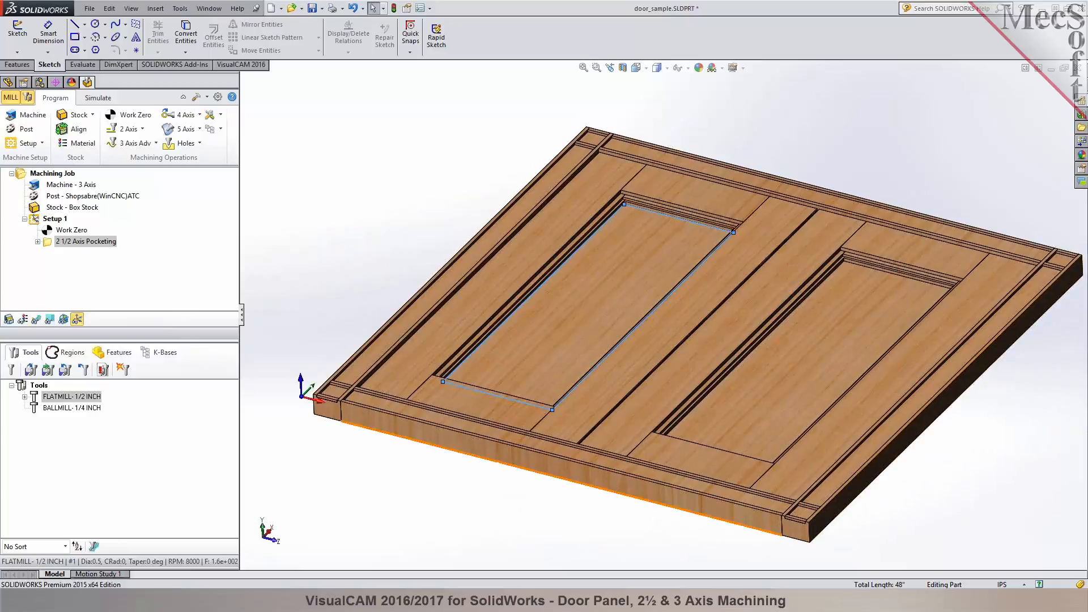
left_click(774, 516)
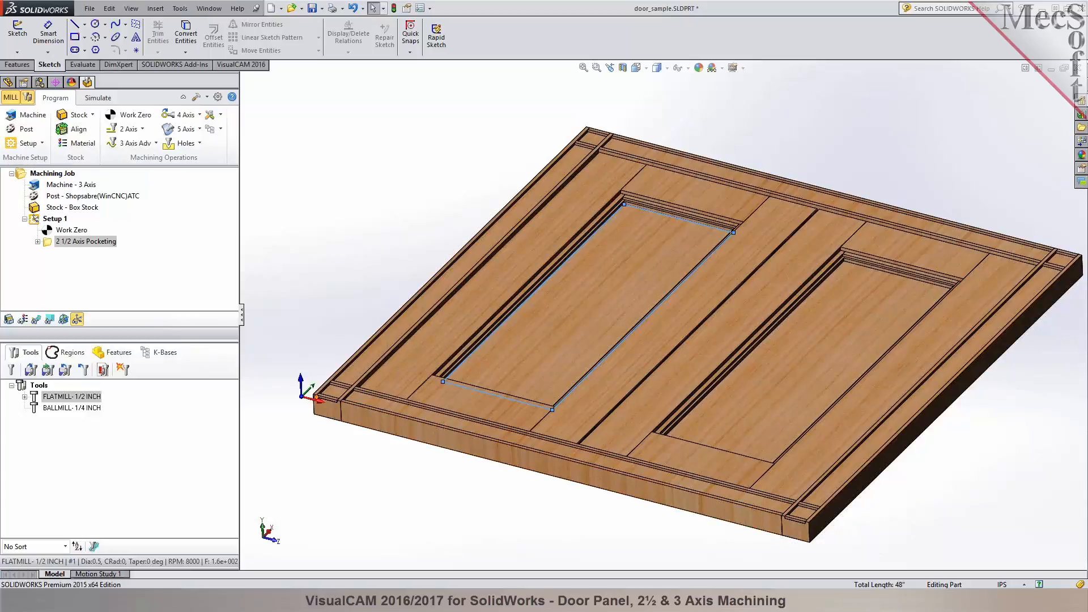
scroll(354, 378, "down", 5)
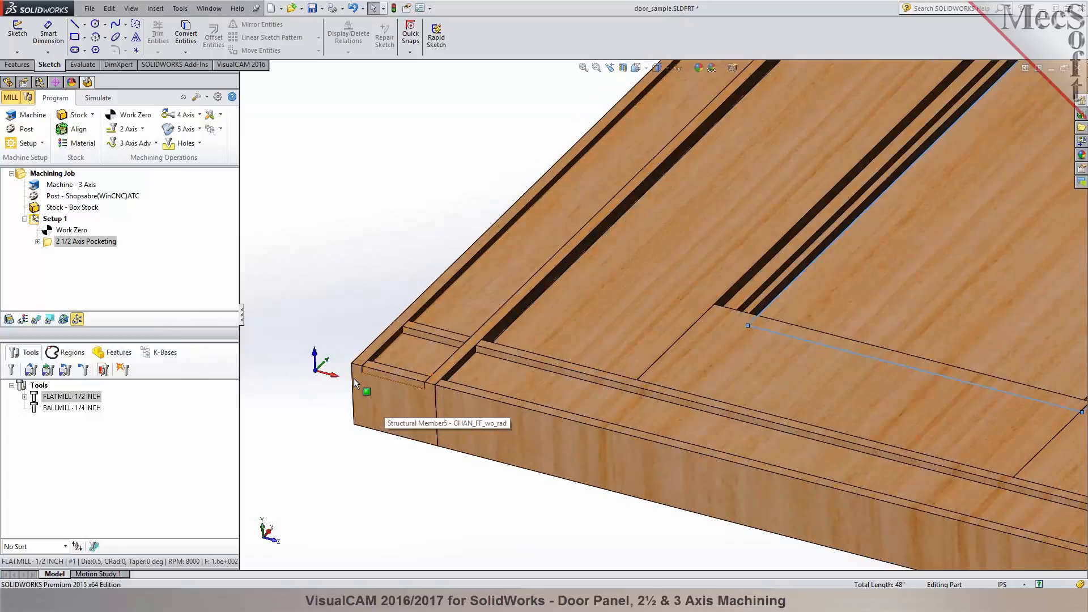
scroll(391, 436, "up", 3)
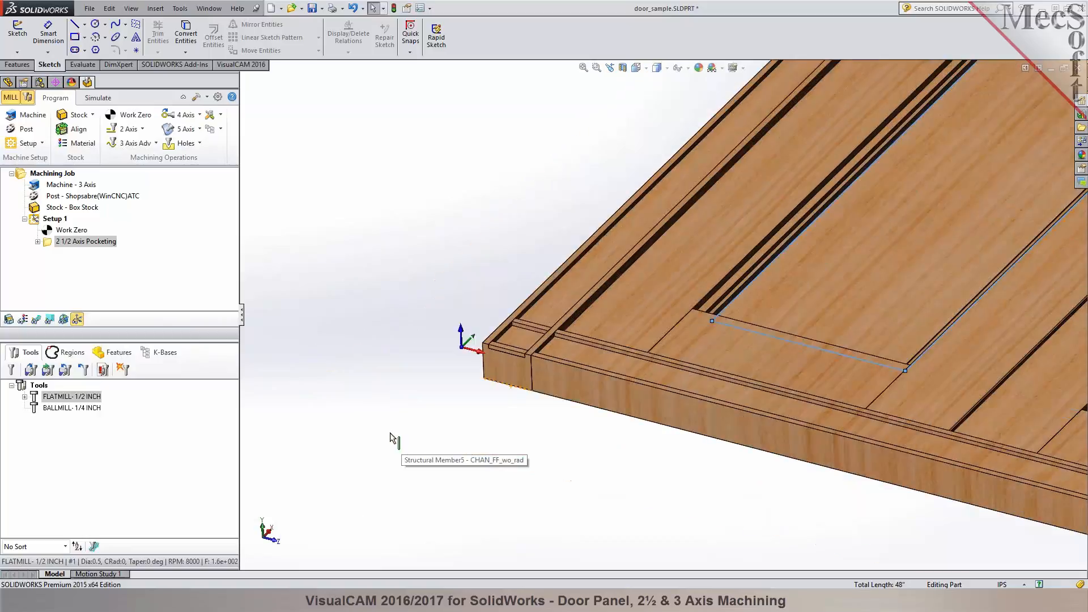
left_click(132, 143)
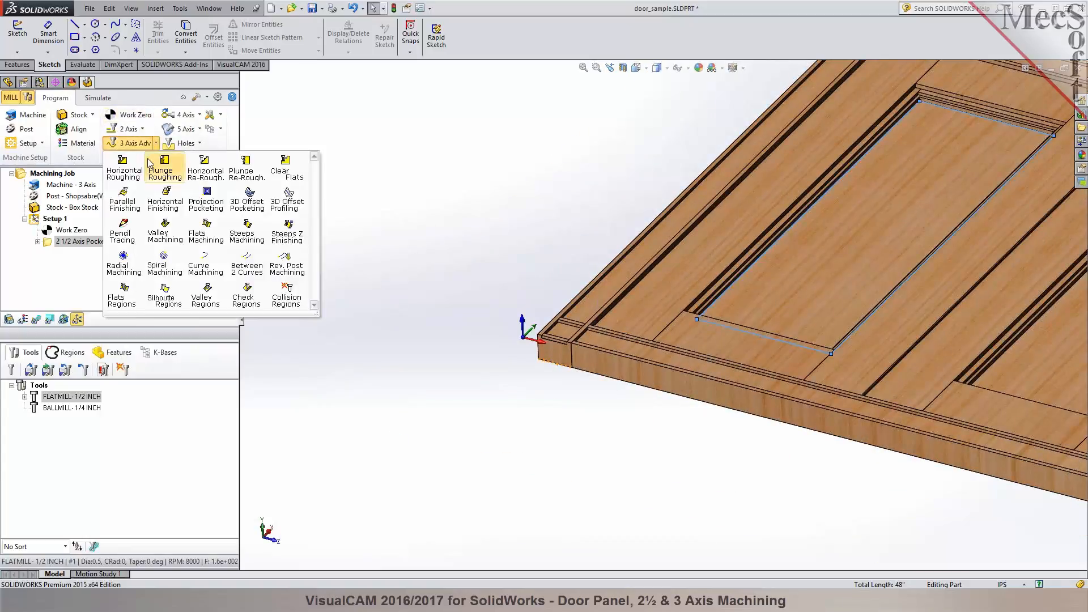
left_click(130, 175)
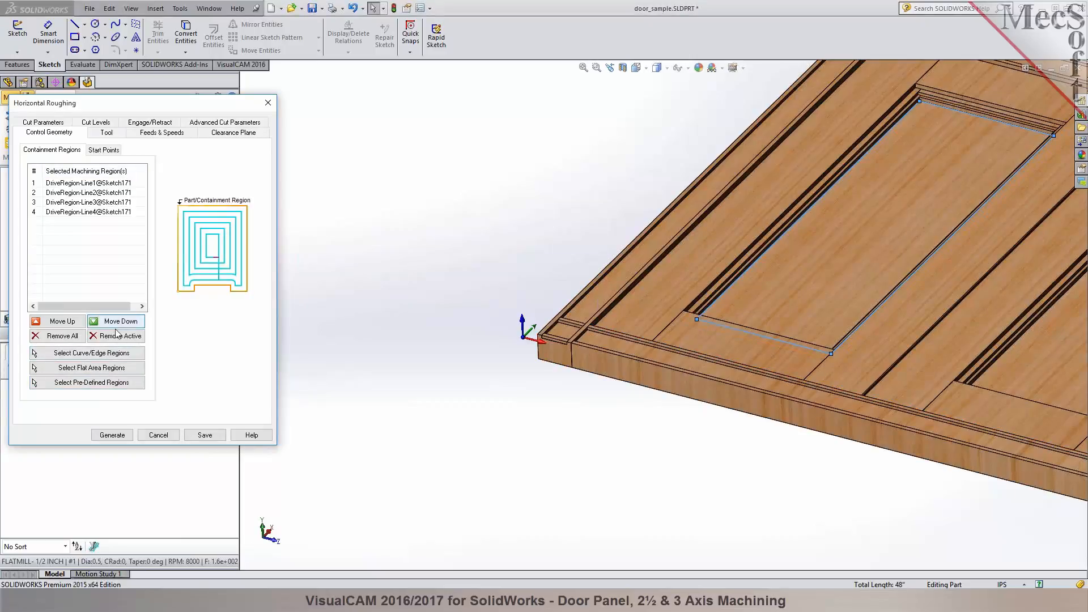
left_click(61, 337)
- Begin selecting containment edges, picking the bottom edges along the door's front side and the adjoining long side
left_click(88, 352)
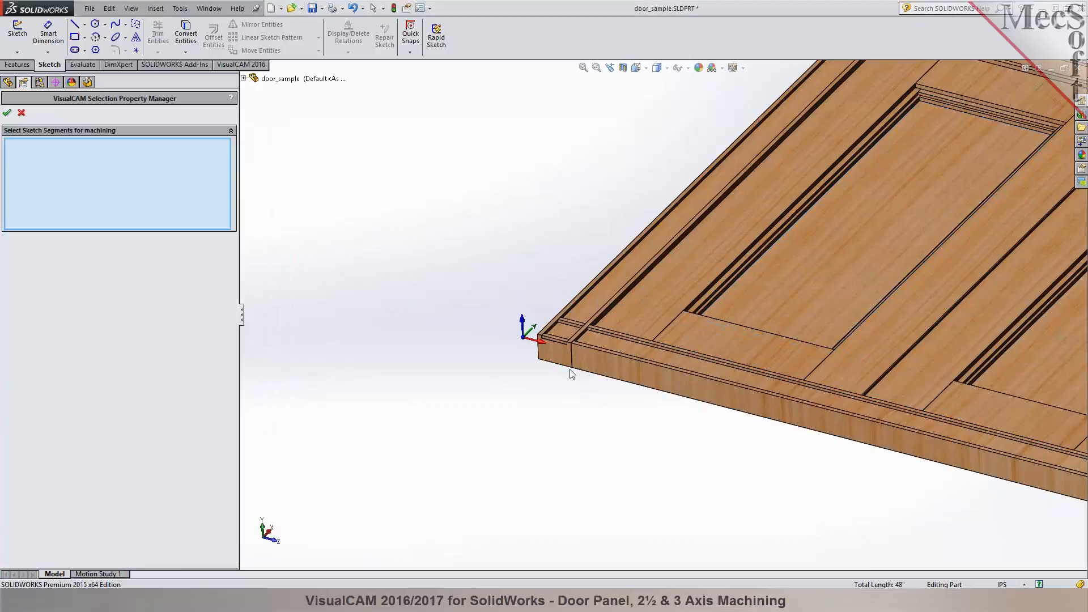
left_click(583, 375)
left_click(588, 378)
scroll(721, 417, "up", 5)
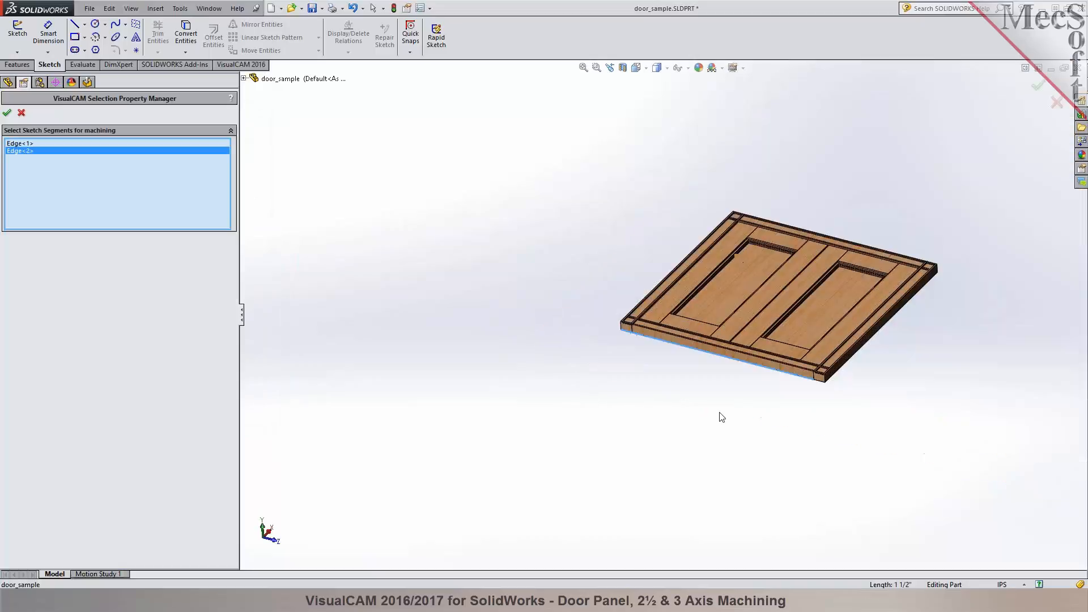
scroll(838, 402, "down", 5)
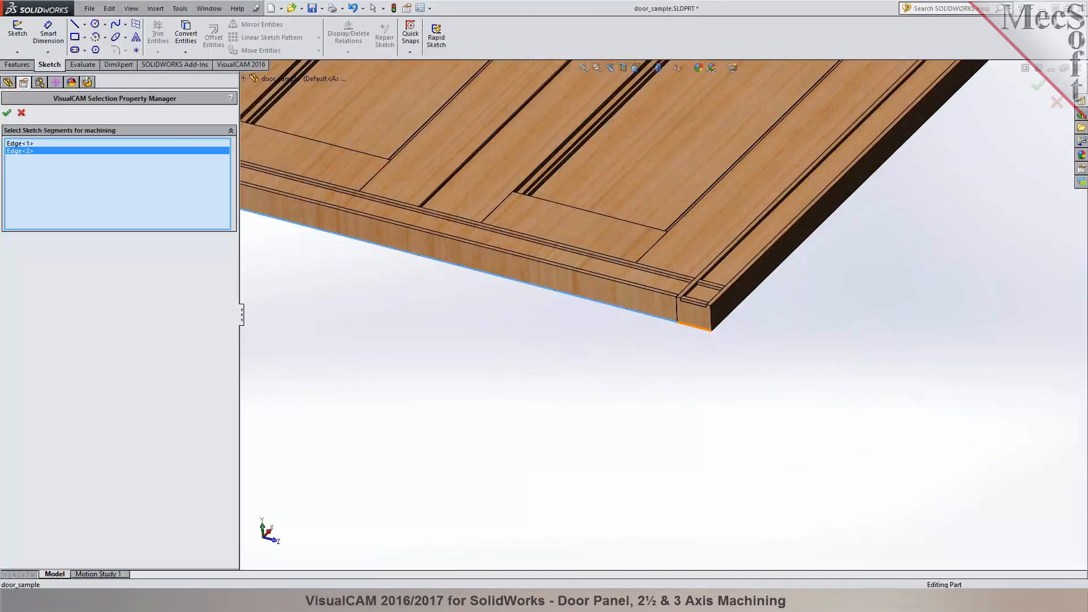
left_click(703, 328)
left_click(723, 319)
- Add the three bottom edges along the door's back side to the containment selection
scroll(681, 407, "up", 5)
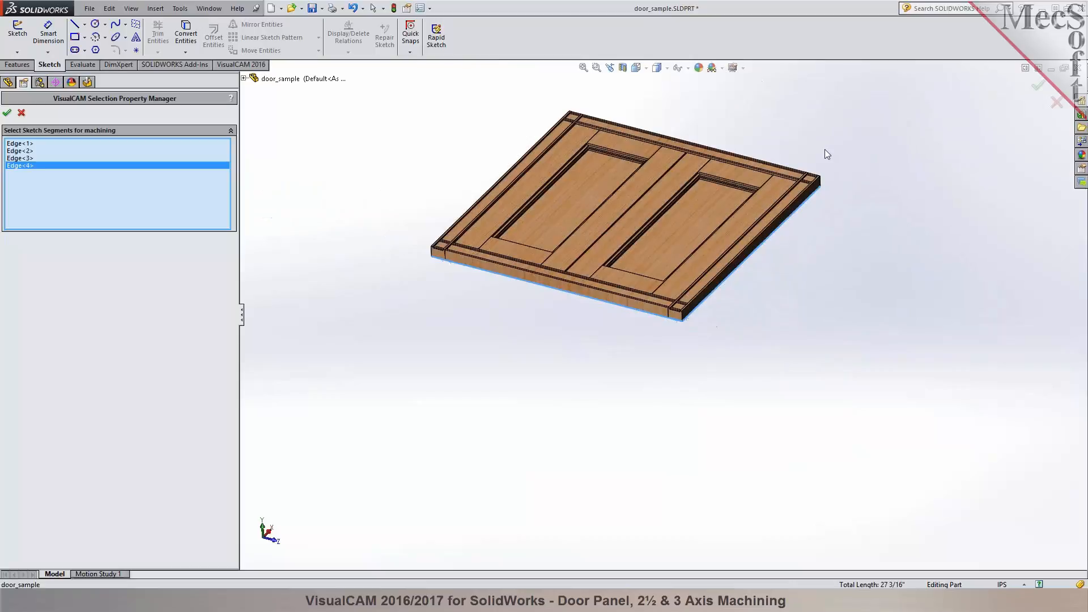
scroll(825, 164, "down", 5)
middle_click_drag(825, 175, 407, 504)
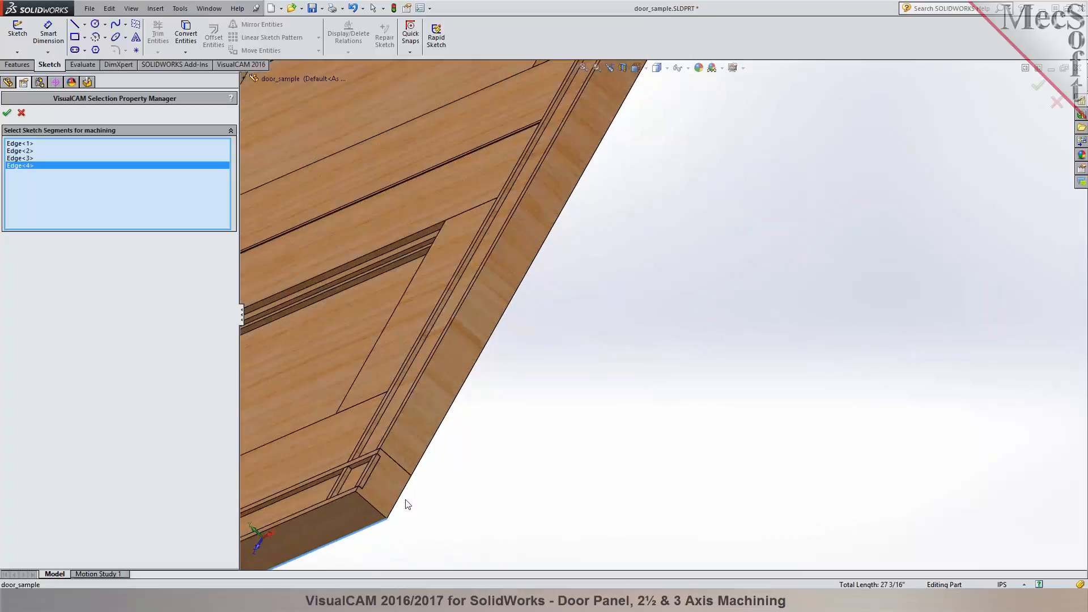
left_click(425, 460)
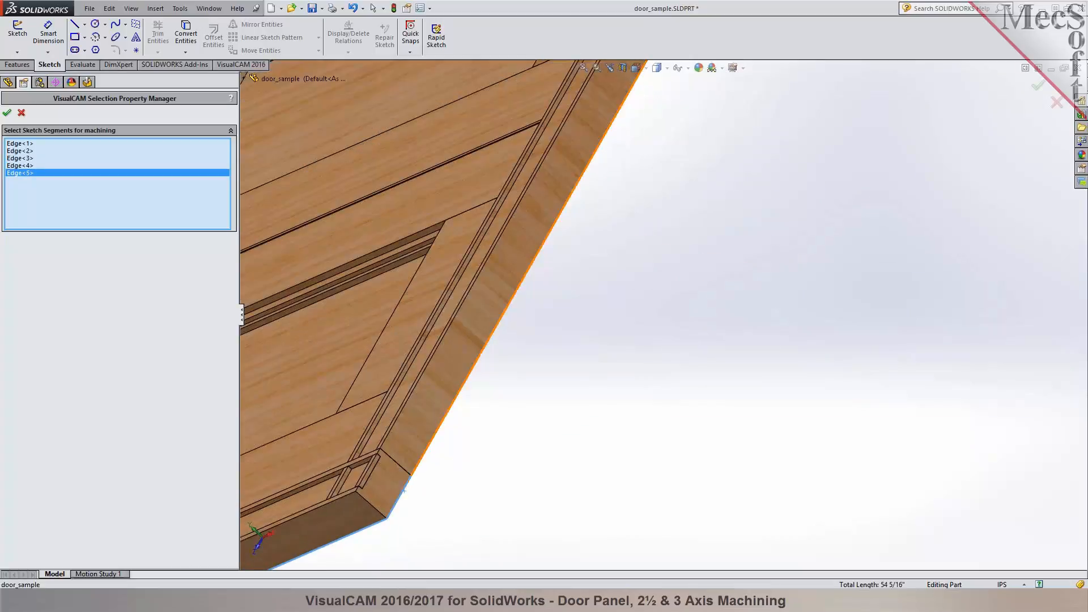
left_click(426, 461)
scroll(474, 492, "up", 5)
scroll(557, 249, "down", 4)
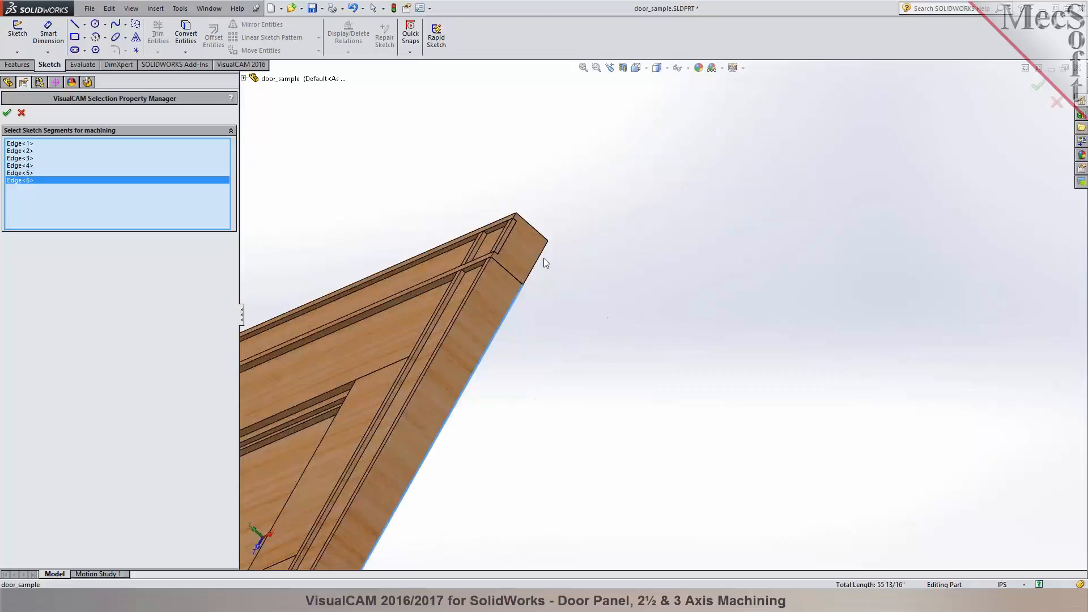
left_click(536, 263)
- Add the bottom edge of the remaining long side to close the door outline and accept the containment regions
scroll(522, 317, "up", 6)
middle_click_drag(522, 317, 849, 391)
scroll(532, 324, "down", 6)
middle_click_drag(532, 324, 505, 409)
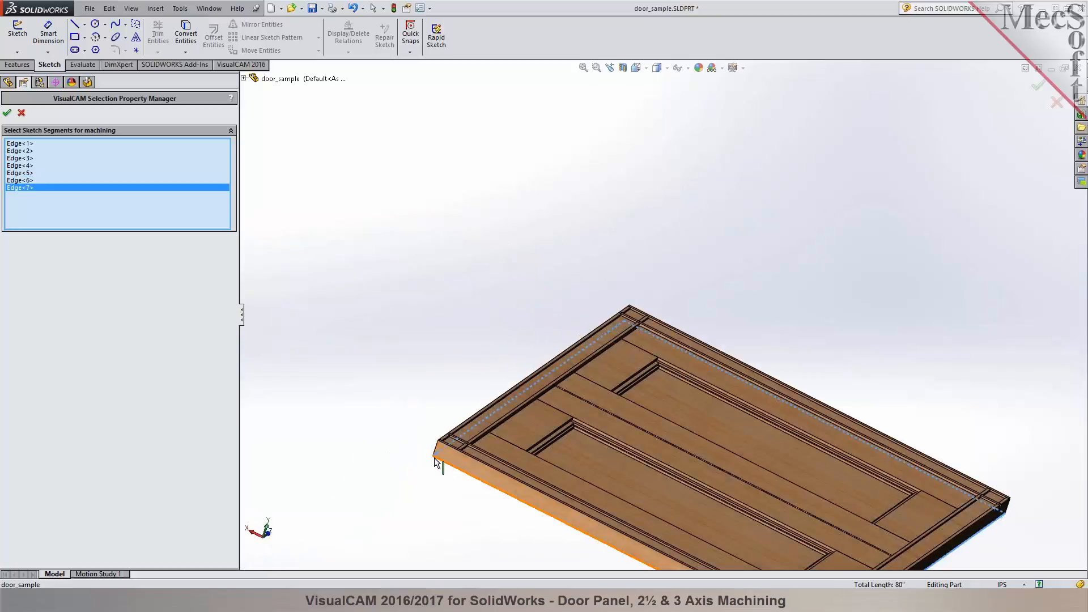
left_click(439, 465)
scroll(425, 376, "up", 4)
middle_click_drag(425, 376, 765, 334)
scroll(765, 334, "down", 2)
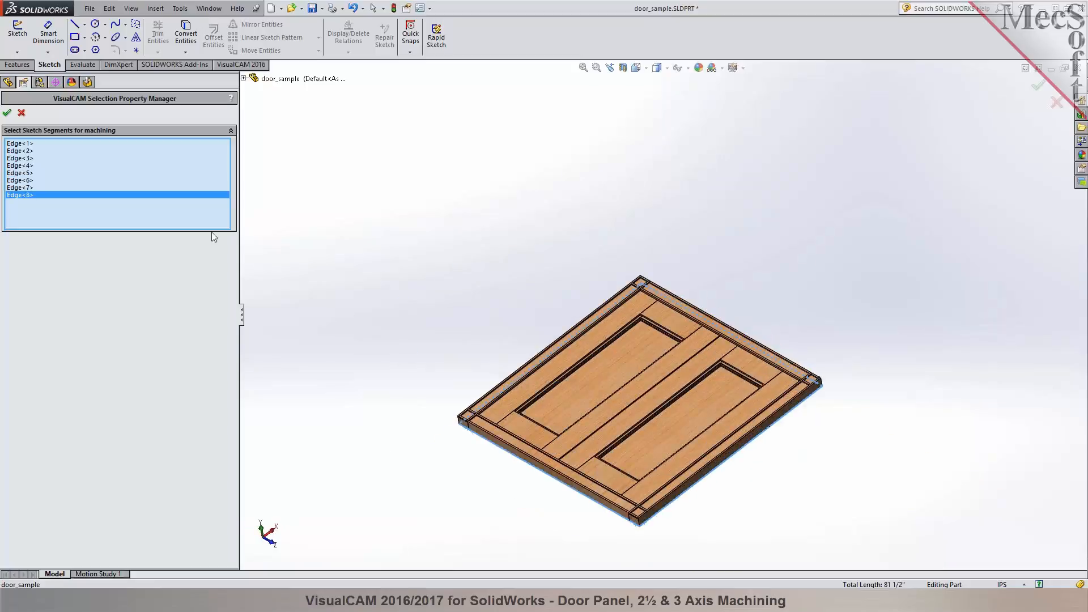
left_click(7, 114)
- Choose the FLATMILL- 1/2 INCH tool for the roughing and review its feeds and speeds and clearance plane
left_click(106, 133)
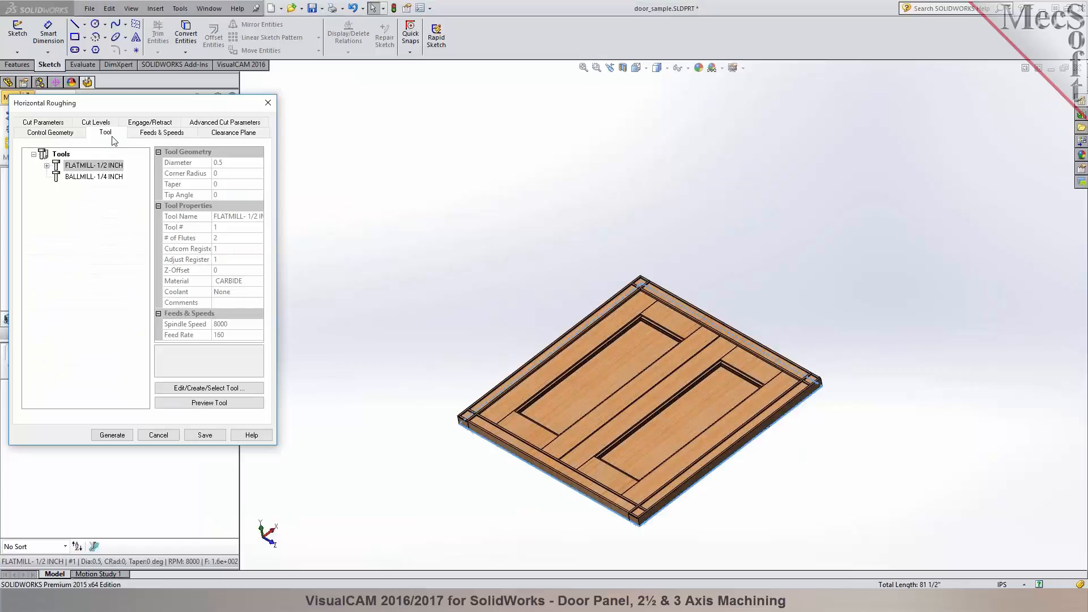
left_click(56, 170)
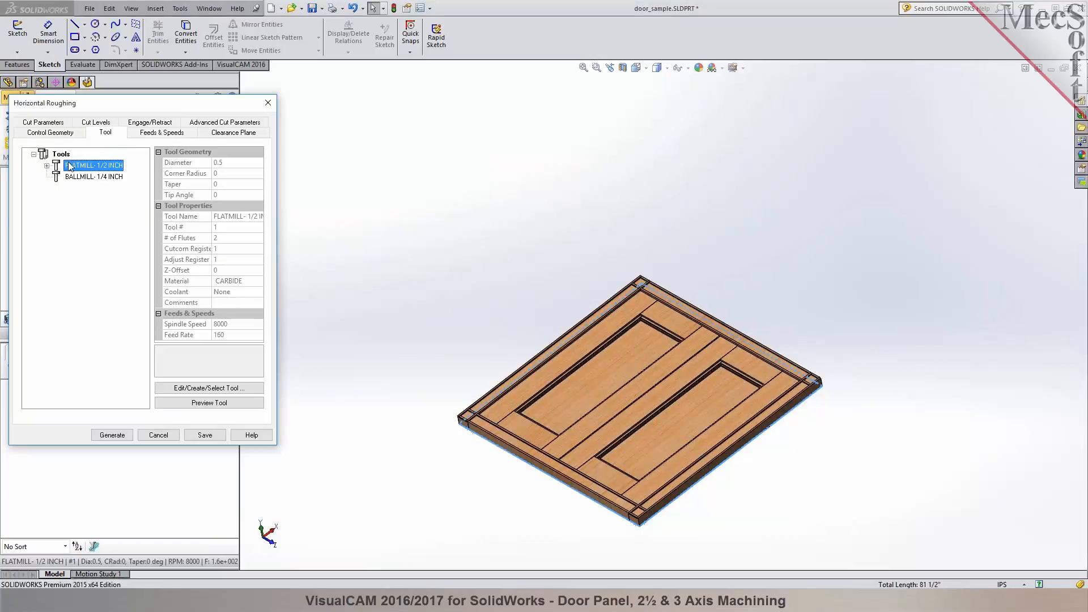
left_click(166, 133)
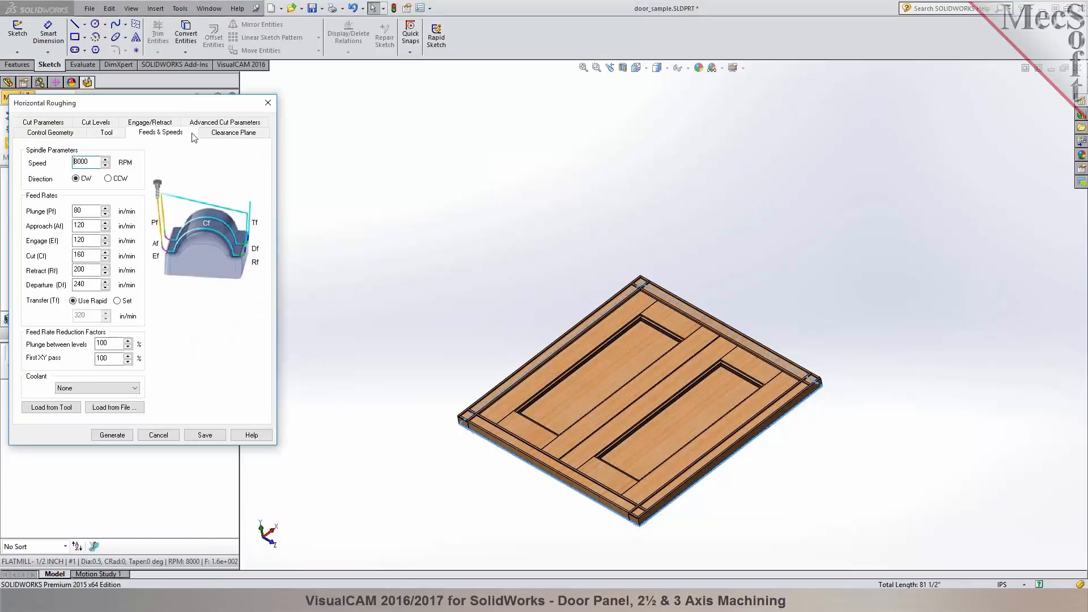
left_click(218, 134)
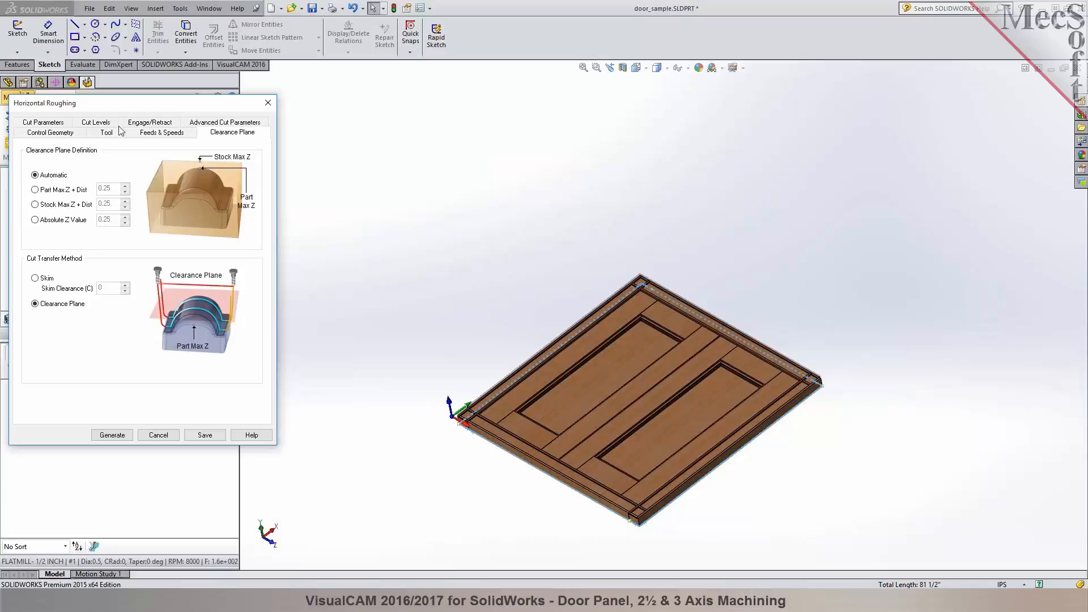
- Set the roughing stepover as a percentage of tool diameter, include Clear Flats in the cut levels, and generate the toolpath
left_click(43, 122)
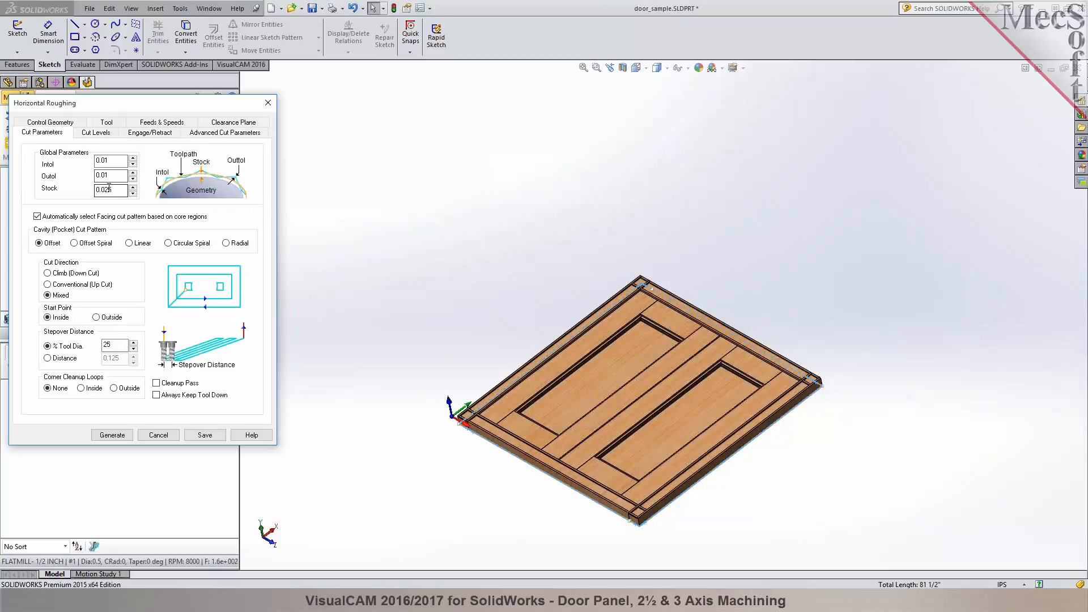
double_click(107, 345)
left_click(97, 133)
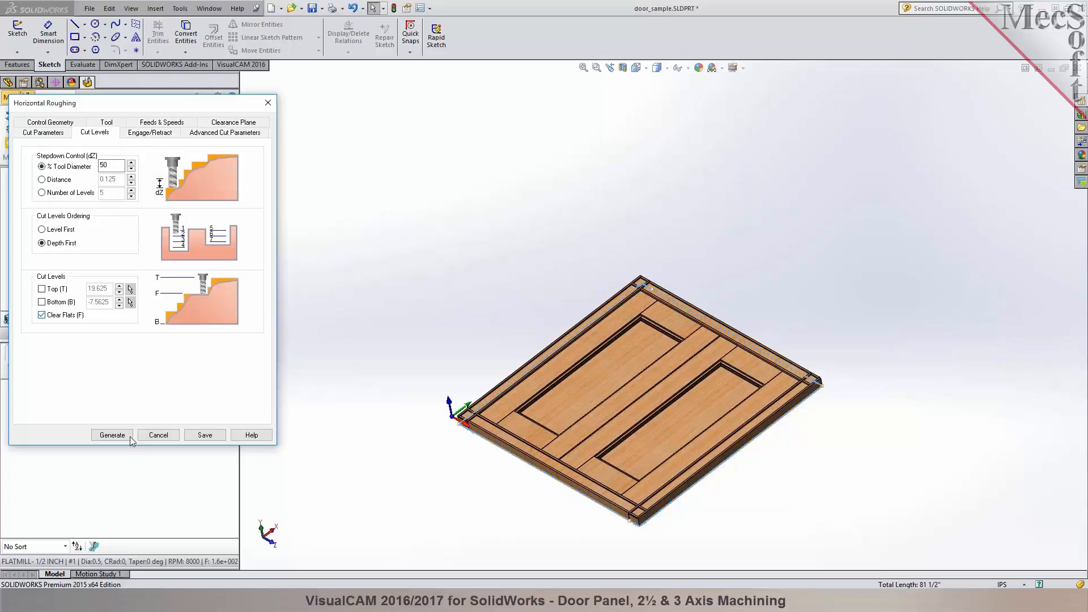
left_click(112, 434)
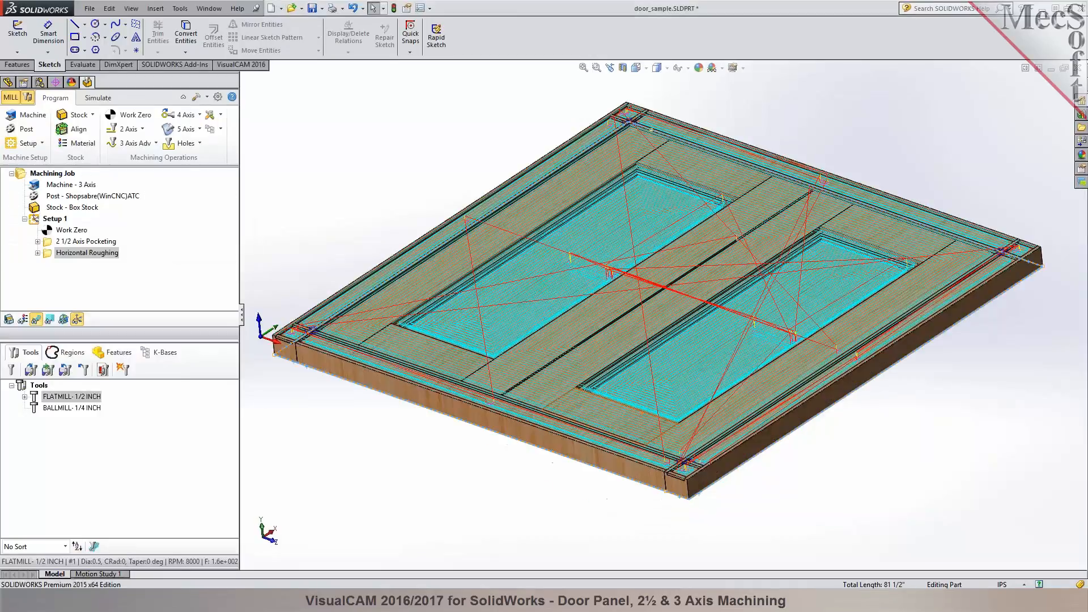
- Inspect the roughing toolpath on the door and move Horizontal Roughing ahead of 2 1/2 Axis Pocketing in Setup 1
scroll(620, 375, "down", 3)
middle_click_drag(620, 376, 626, 404)
scroll(627, 405, "up", 3)
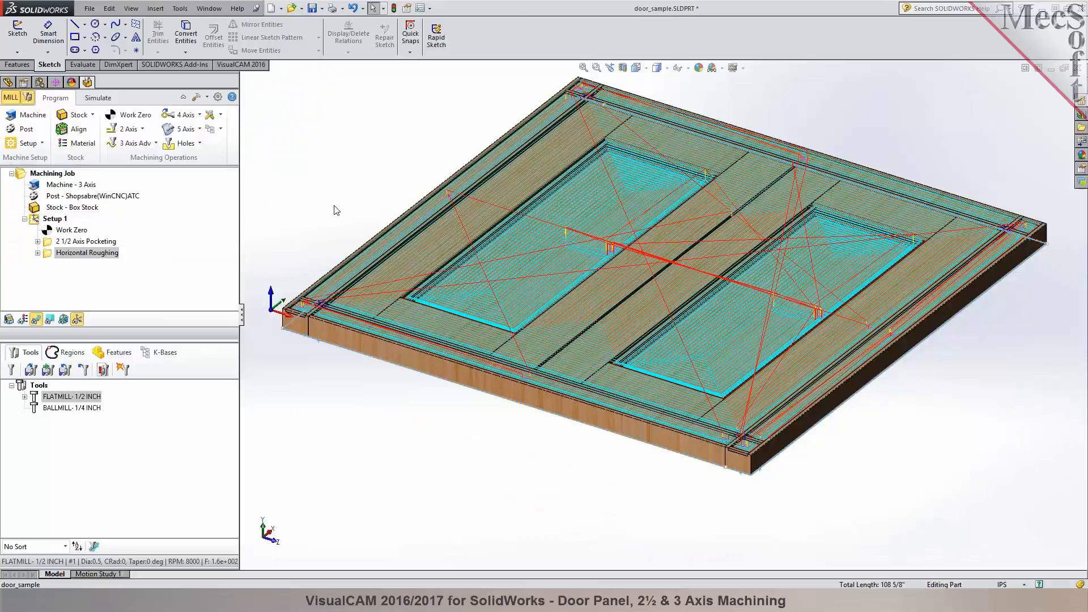
left_click_drag(49, 257, 55, 238)
- Simulate the Horizontal Roughing on the box stock at a faster speed through to the end and inspect the cut stock
left_click(98, 97)
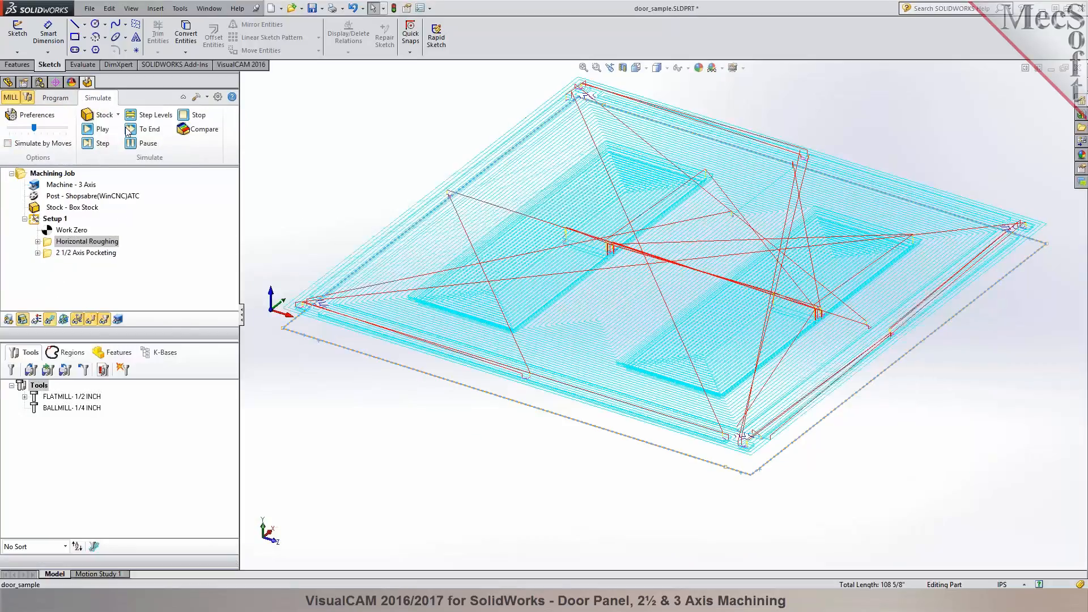
left_click(95, 130)
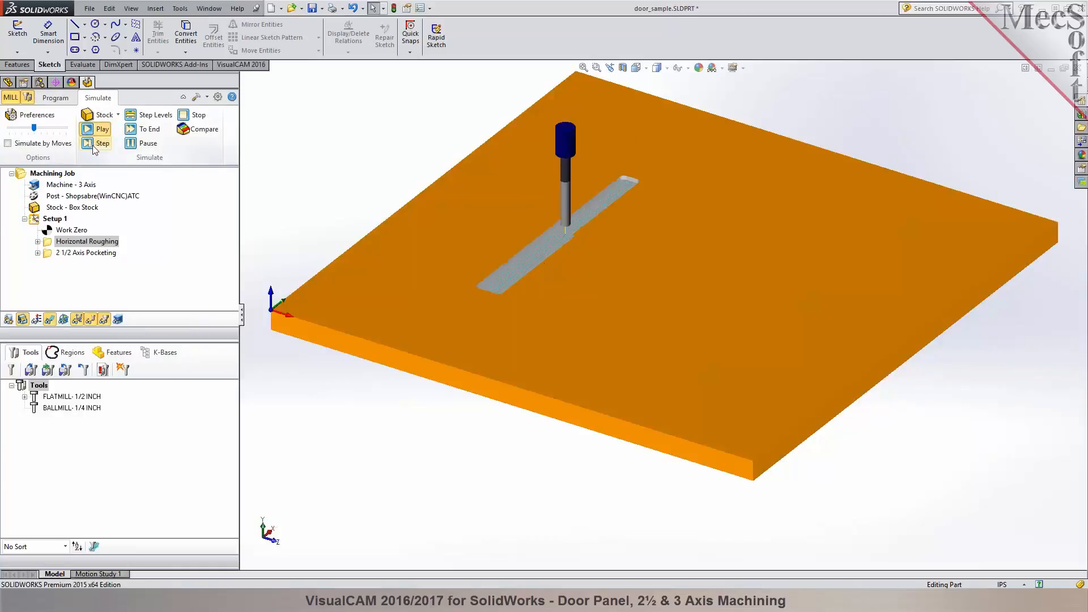
left_click_drag(34, 128, 59, 128)
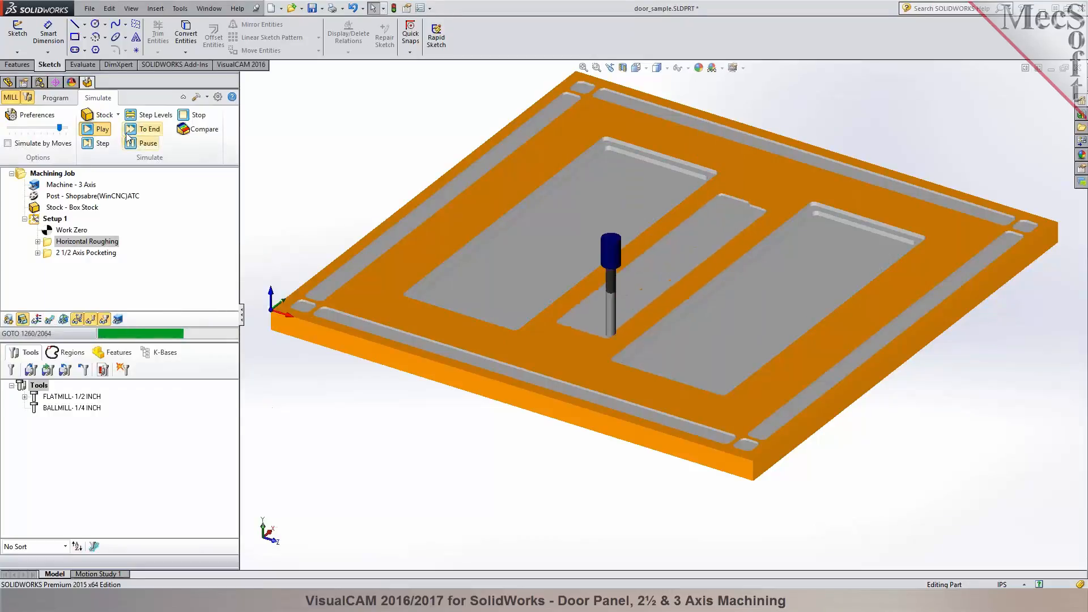
left_click(149, 129)
mouse_move(460, 244)
middle_mouse_down()
mouse_move(487, 309)
mouse_move(460, 239)
middle_mouse_up()
scroll(849, 218, "down", 5)
mouse_move(797, 219)
middle_mouse_down()
mouse_move(759, 236)
mouse_move(767, 269)
mouse_move(803, 201)
mouse_move(770, 194)
mouse_move(821, 175)
mouse_move(789, 206)
mouse_move(812, 218)
middle_mouse_up()
scroll(858, 233, "up", 8)
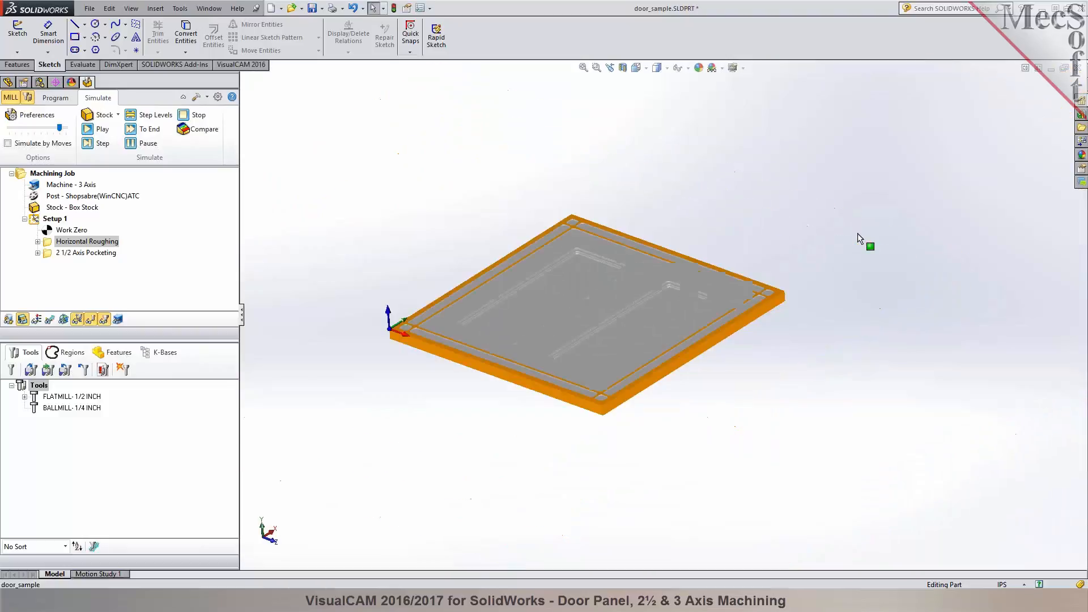
scroll(432, 325, "down", 3)
middle_click_drag(432, 325, 449, 310)
- Check the machining information of the Horizontal Roughing operation, including its estimated machine time
right_click(85, 242)
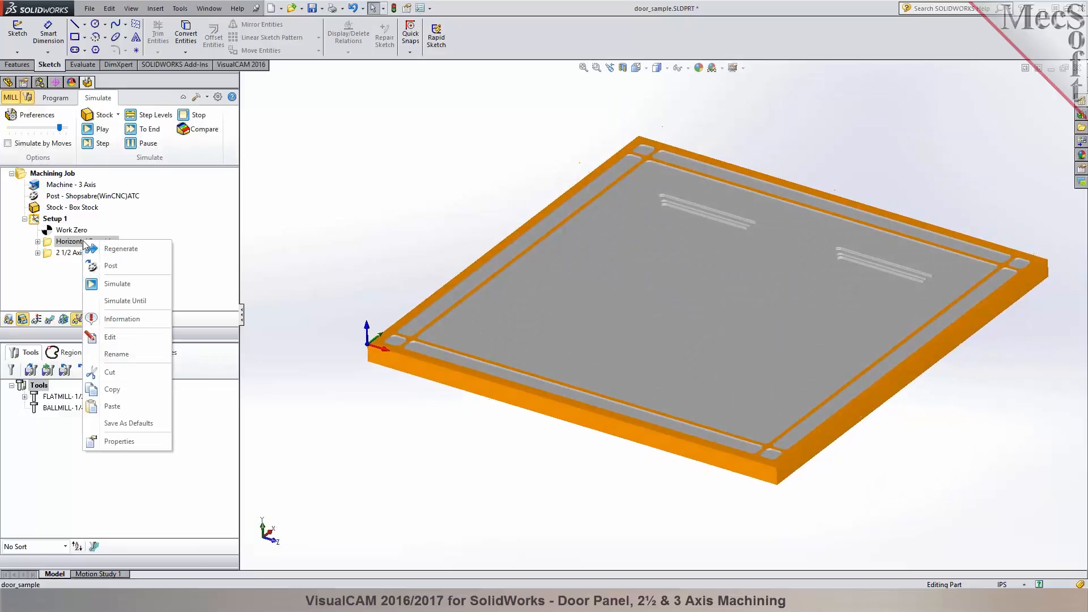
left_click(114, 319)
left_click(222, 157)
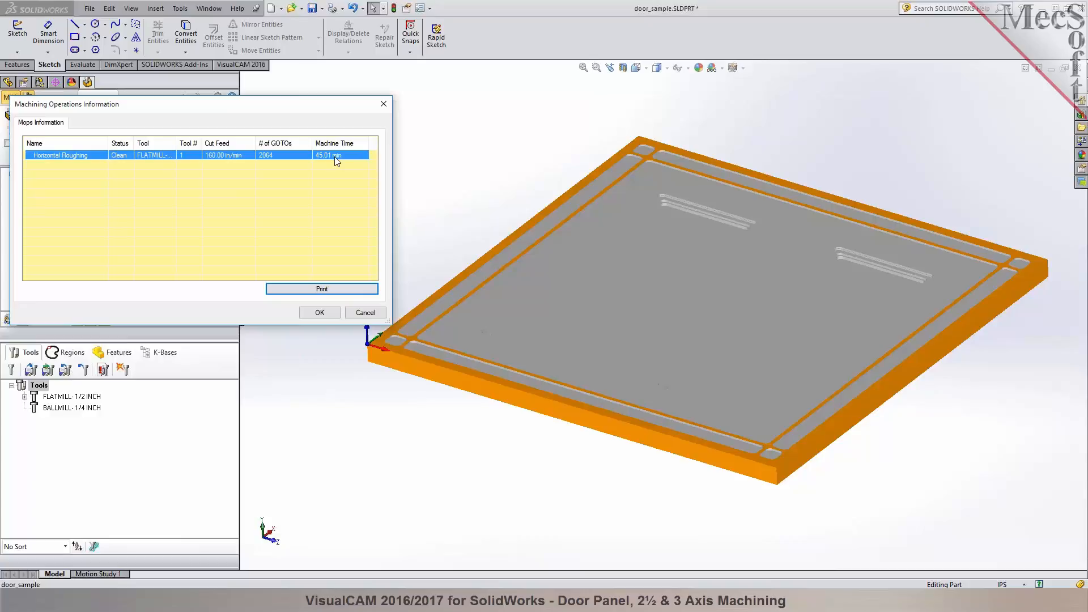
left_click(319, 312)
- Post the Horizontal Roughing operation with the Shopsabre(WinCNC)ATC post to door_sample_Horizontal Roughing.tap, review the G-code and close it
right_click(97, 247)
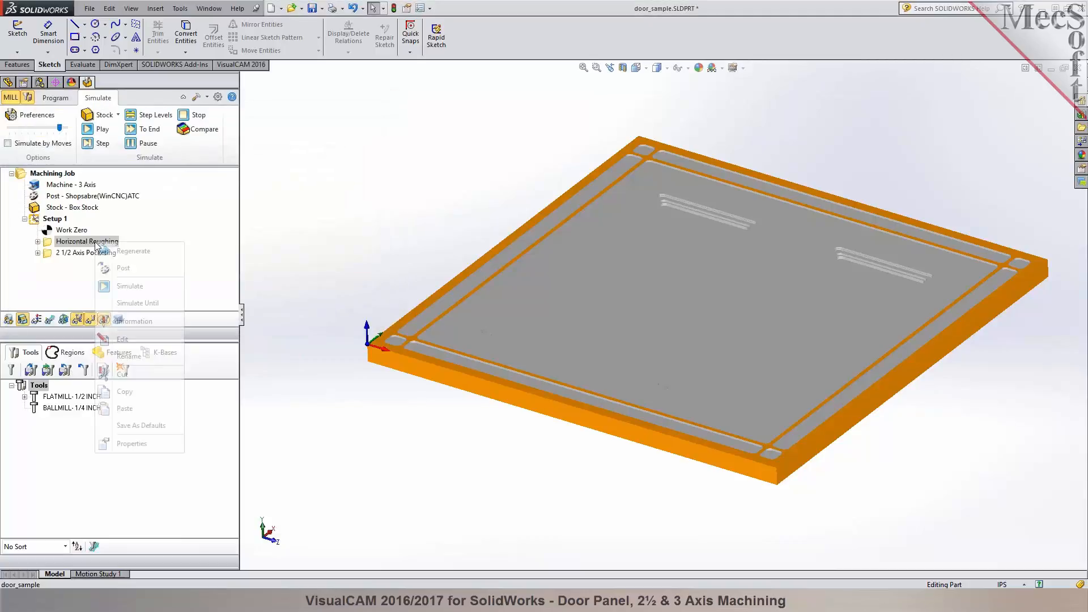
left_click(116, 272)
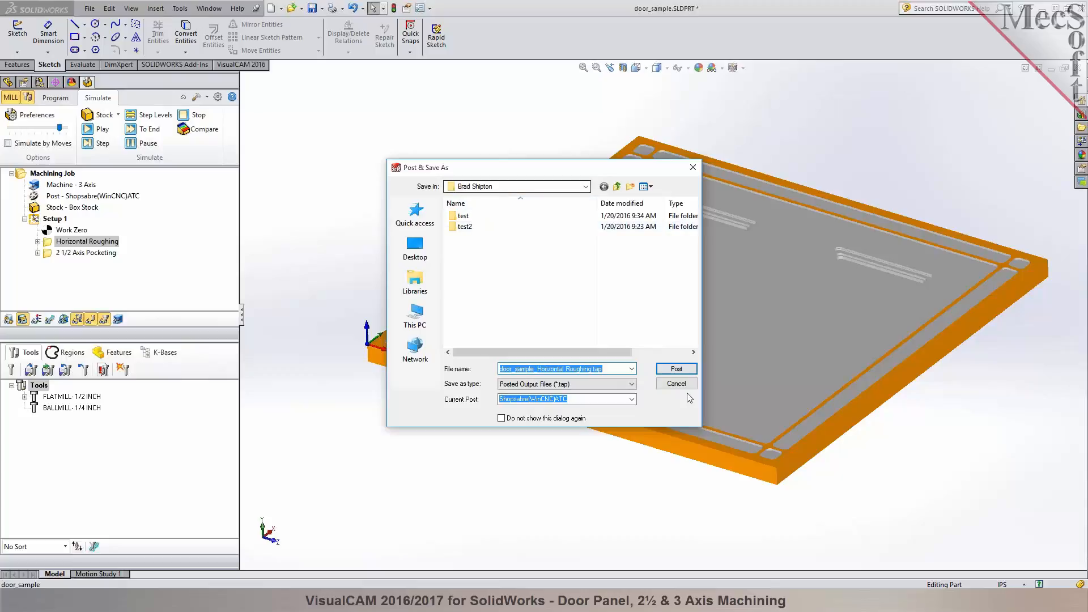
left_click(672, 368)
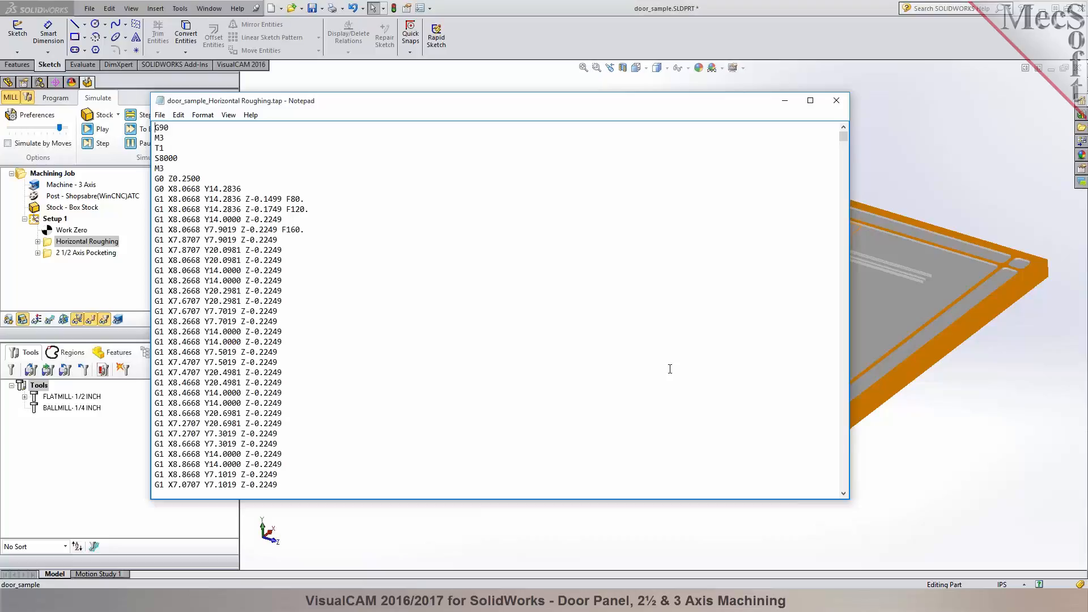
left_click(838, 100)
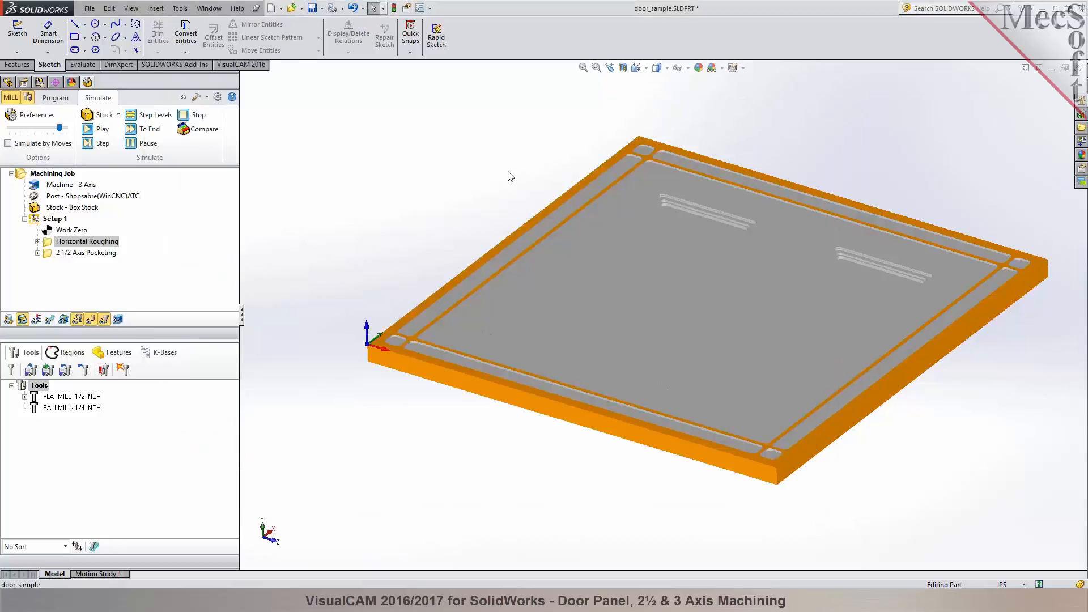
- Return to programming mode and save the part under the new file name door_sample-REV1.SLDPRT
left_click(52, 100)
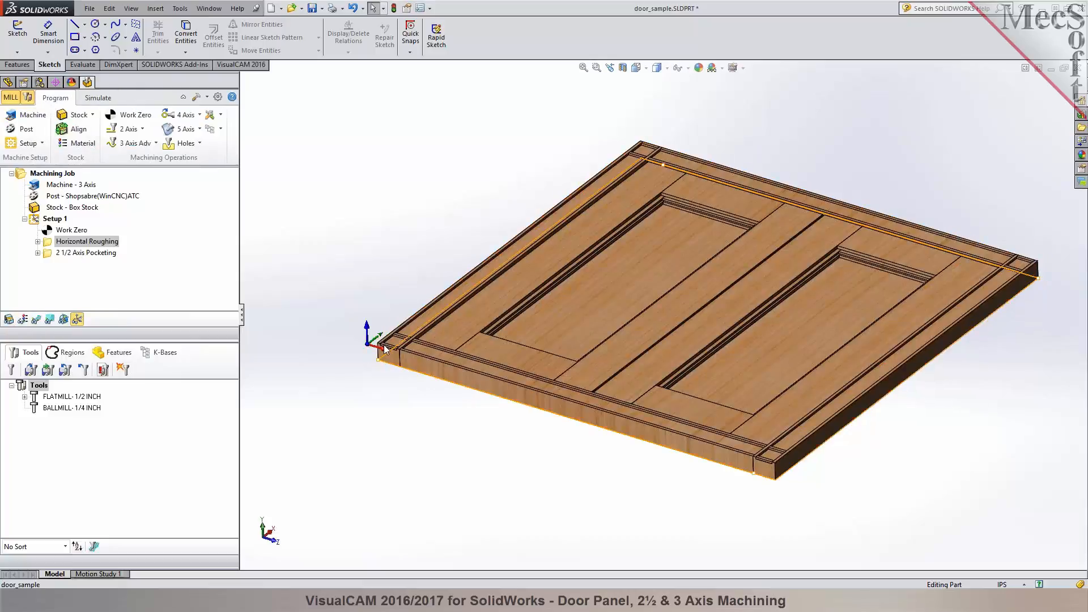
scroll(998, 304, "up", 2)
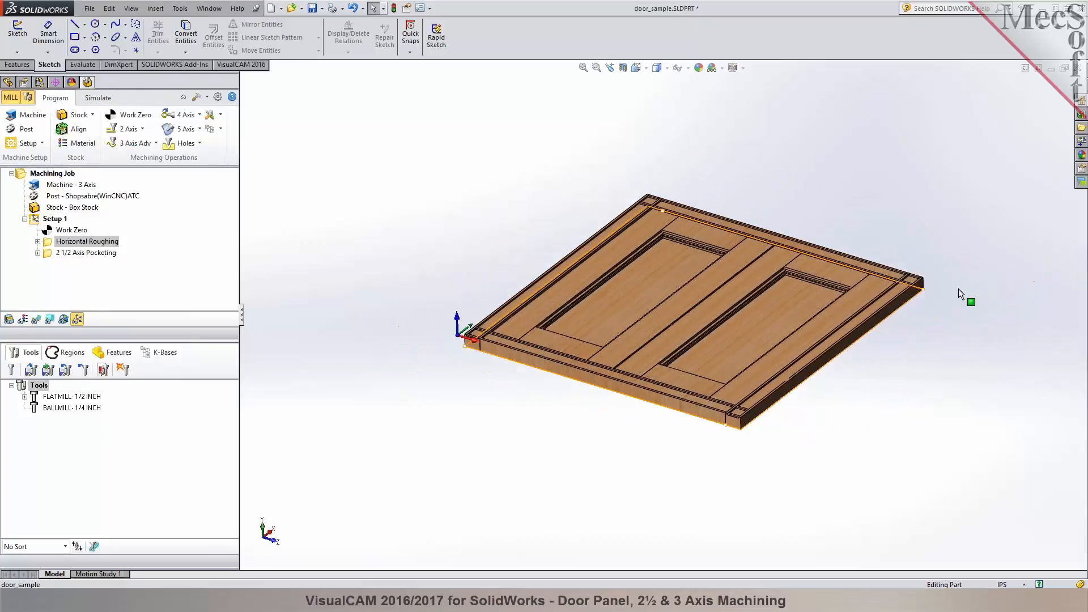
scroll(878, 274, "down", 2)
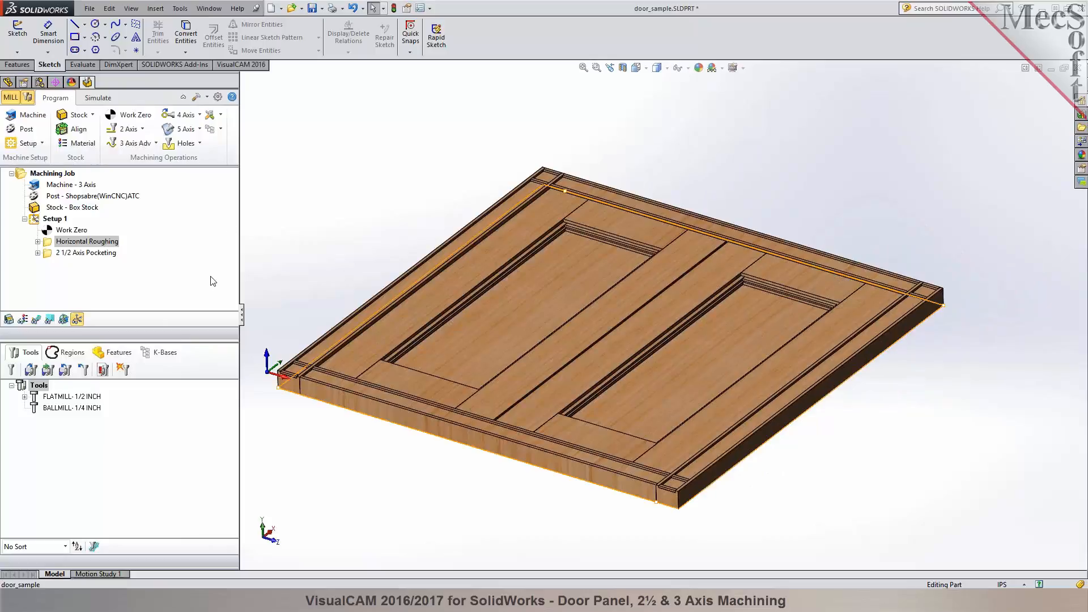
left_click(321, 10)
left_click(329, 36)
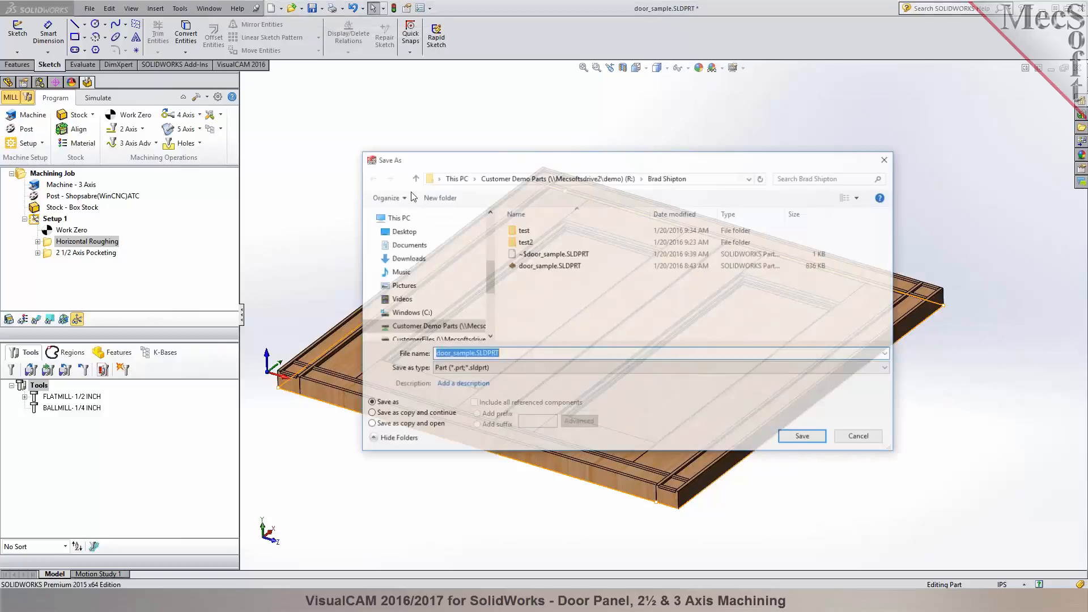
left_click(474, 354)
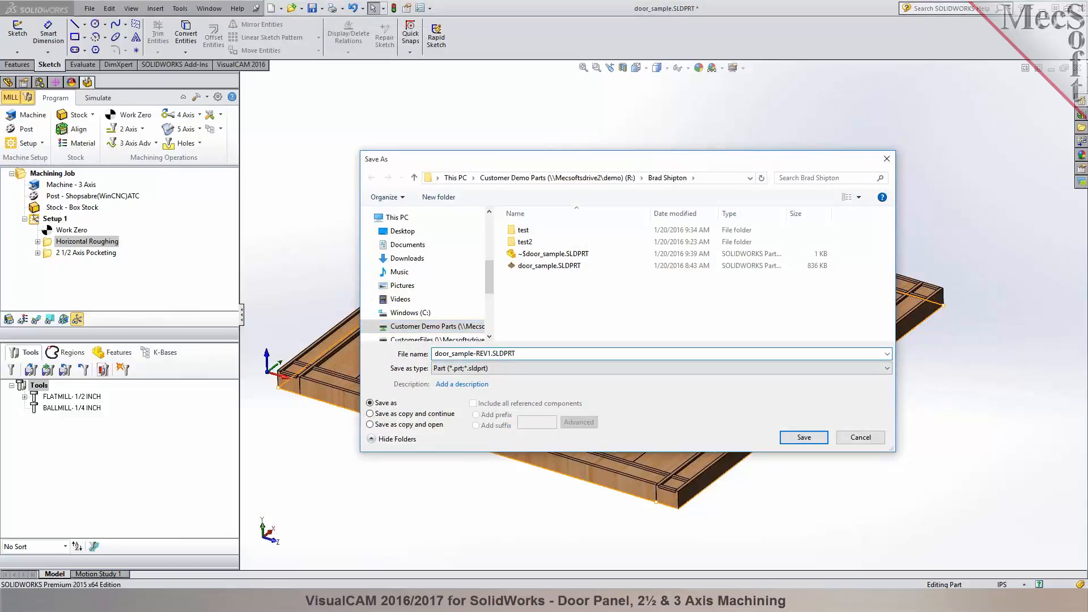
key("Return")
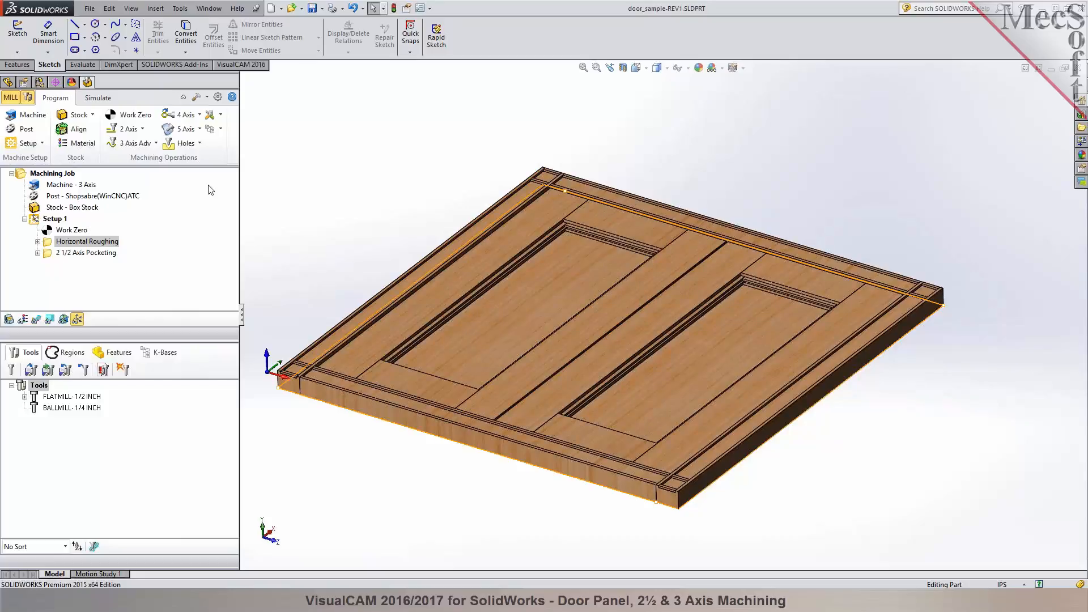
- Save the machining operations to a knowledge base file named door_sample-REV1.vkb in the VisualCAM 2016 for SolidWorks Data folder
left_click(221, 129)
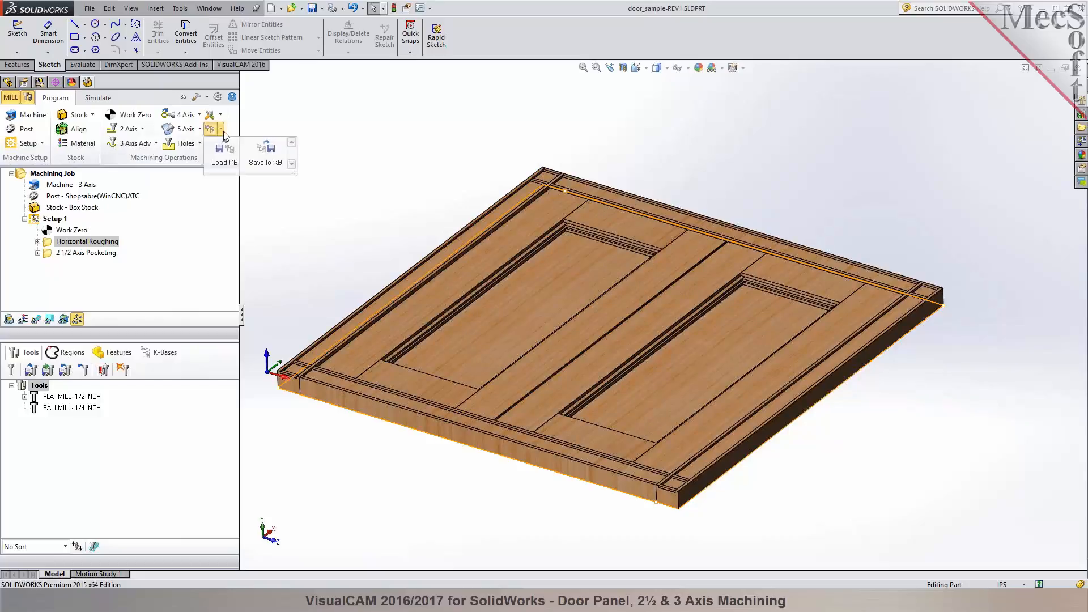
left_click(261, 159)
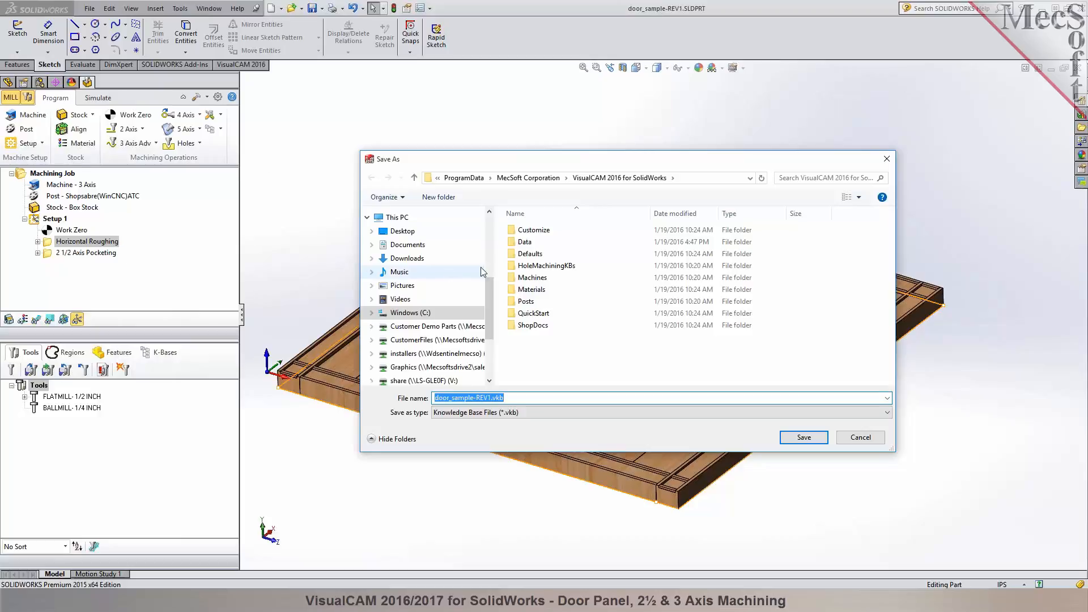
double_click(524, 242)
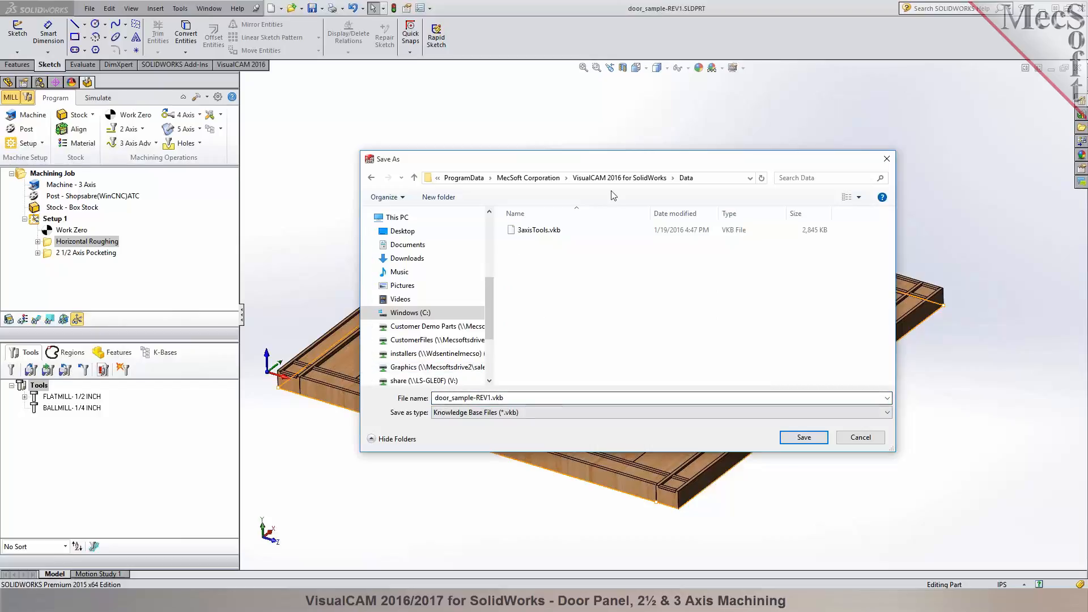
left_click(818, 440)
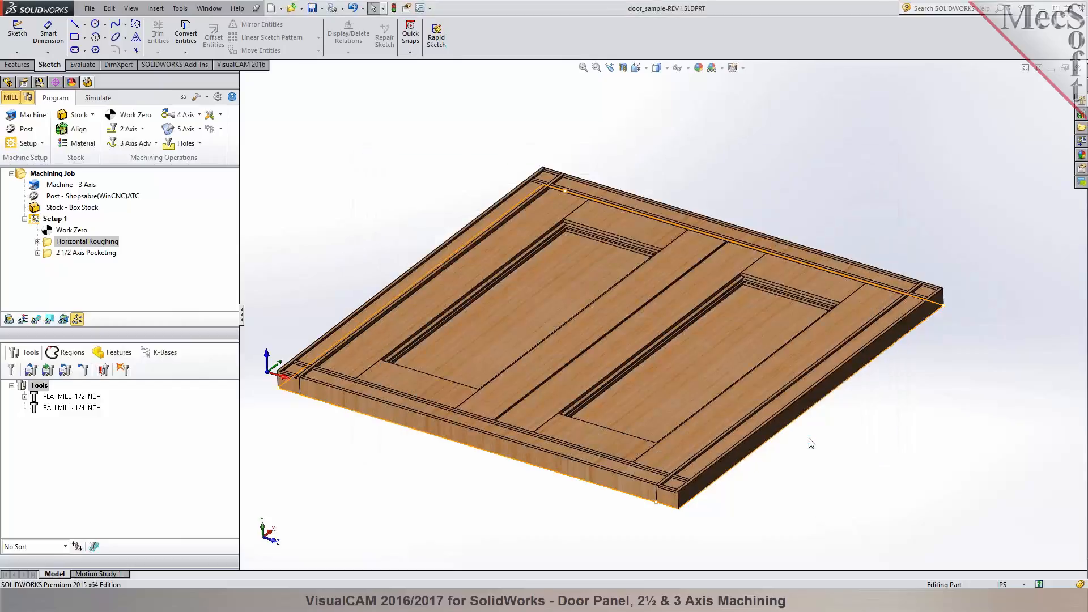